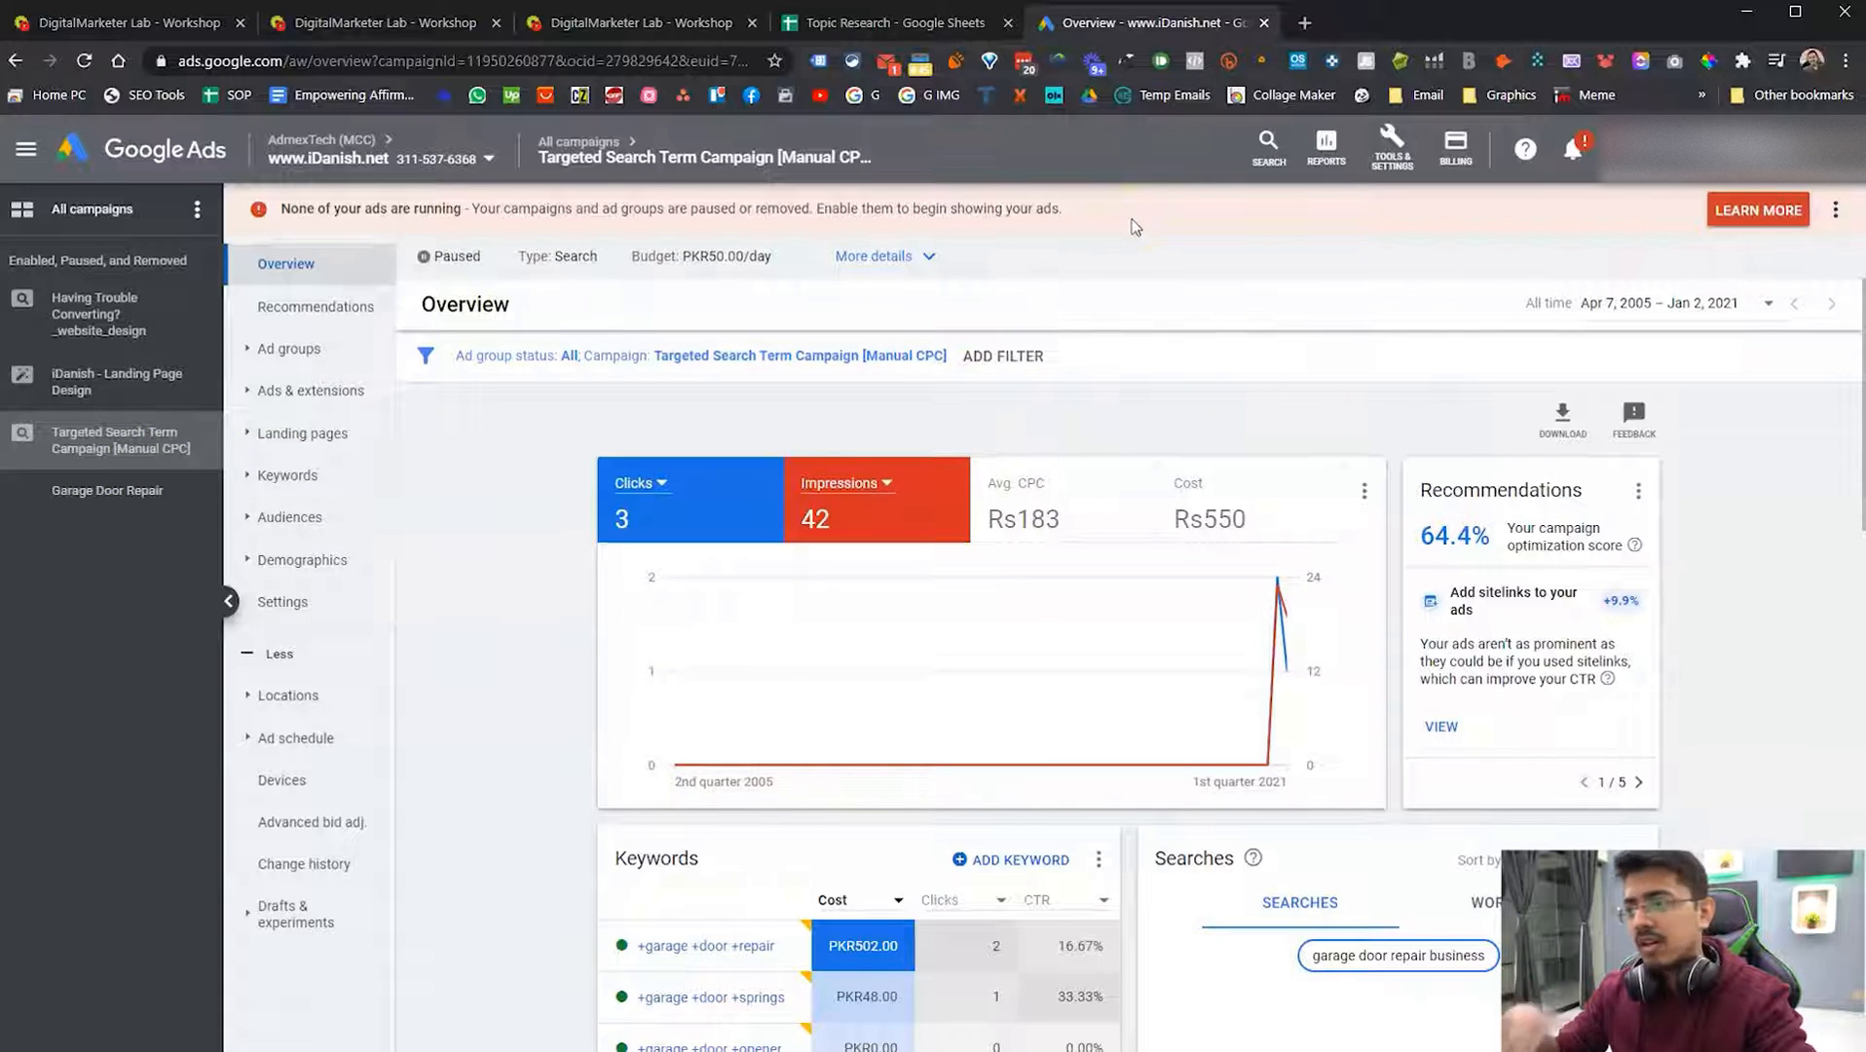
Step: Look through the ad groups across all campaigns and the keywords of the Garage Door Repair ad group
{"action": "left_click", "coordinate": [496, 510]}
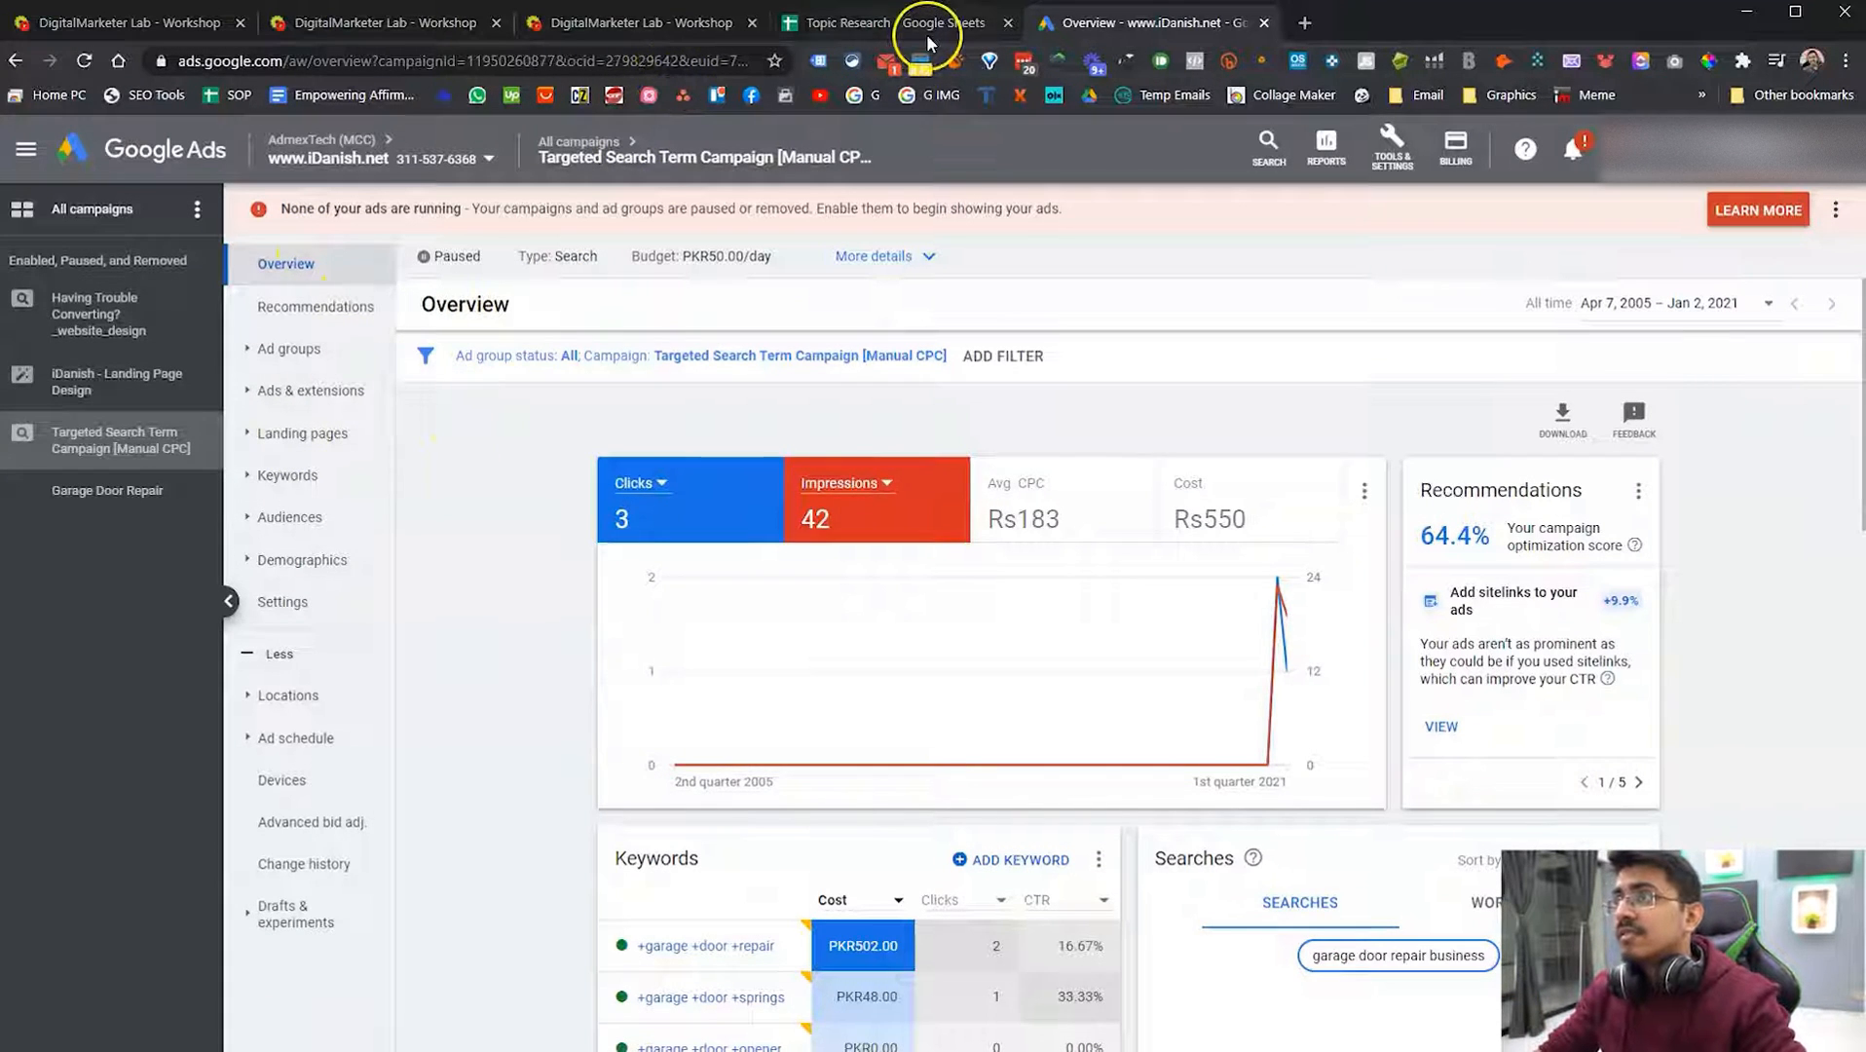
{"action": "left_click", "coordinate": [290, 348]}
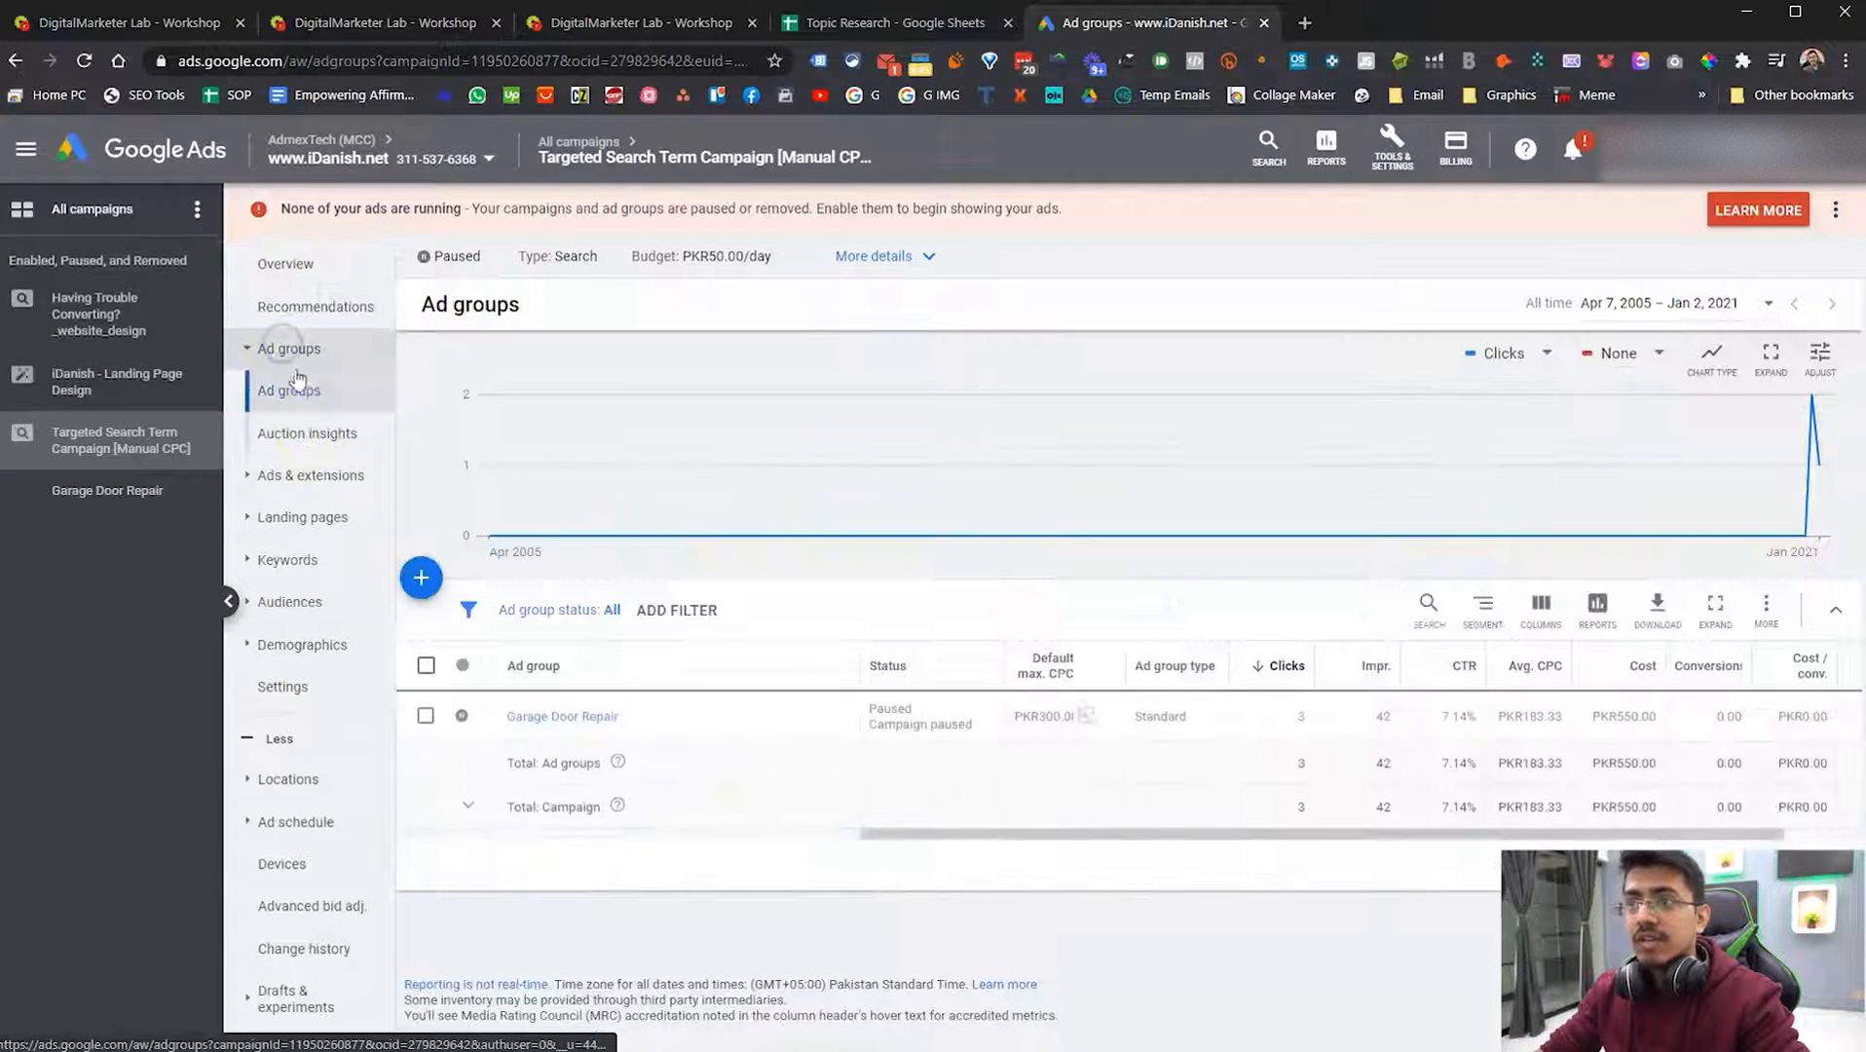
{"action": "left_click", "coordinate": [166, 209]}
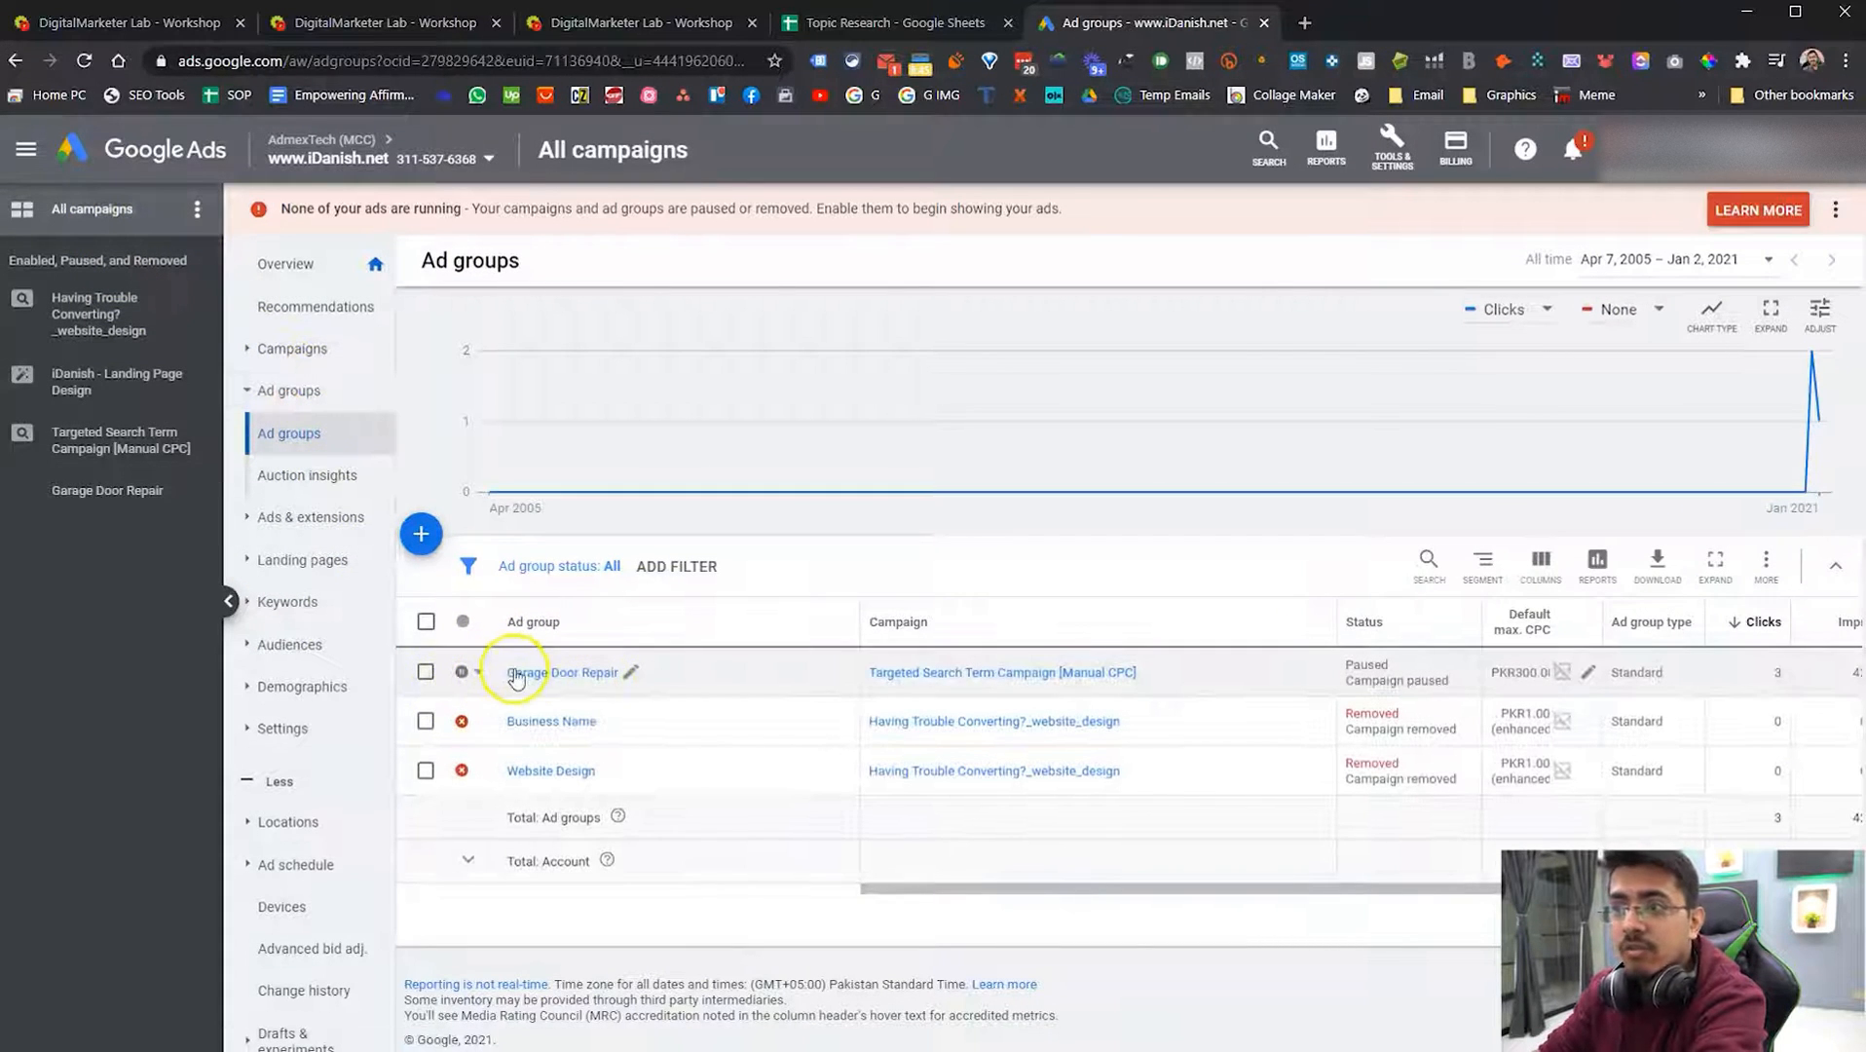
{"action": "left_click", "coordinate": [565, 679]}
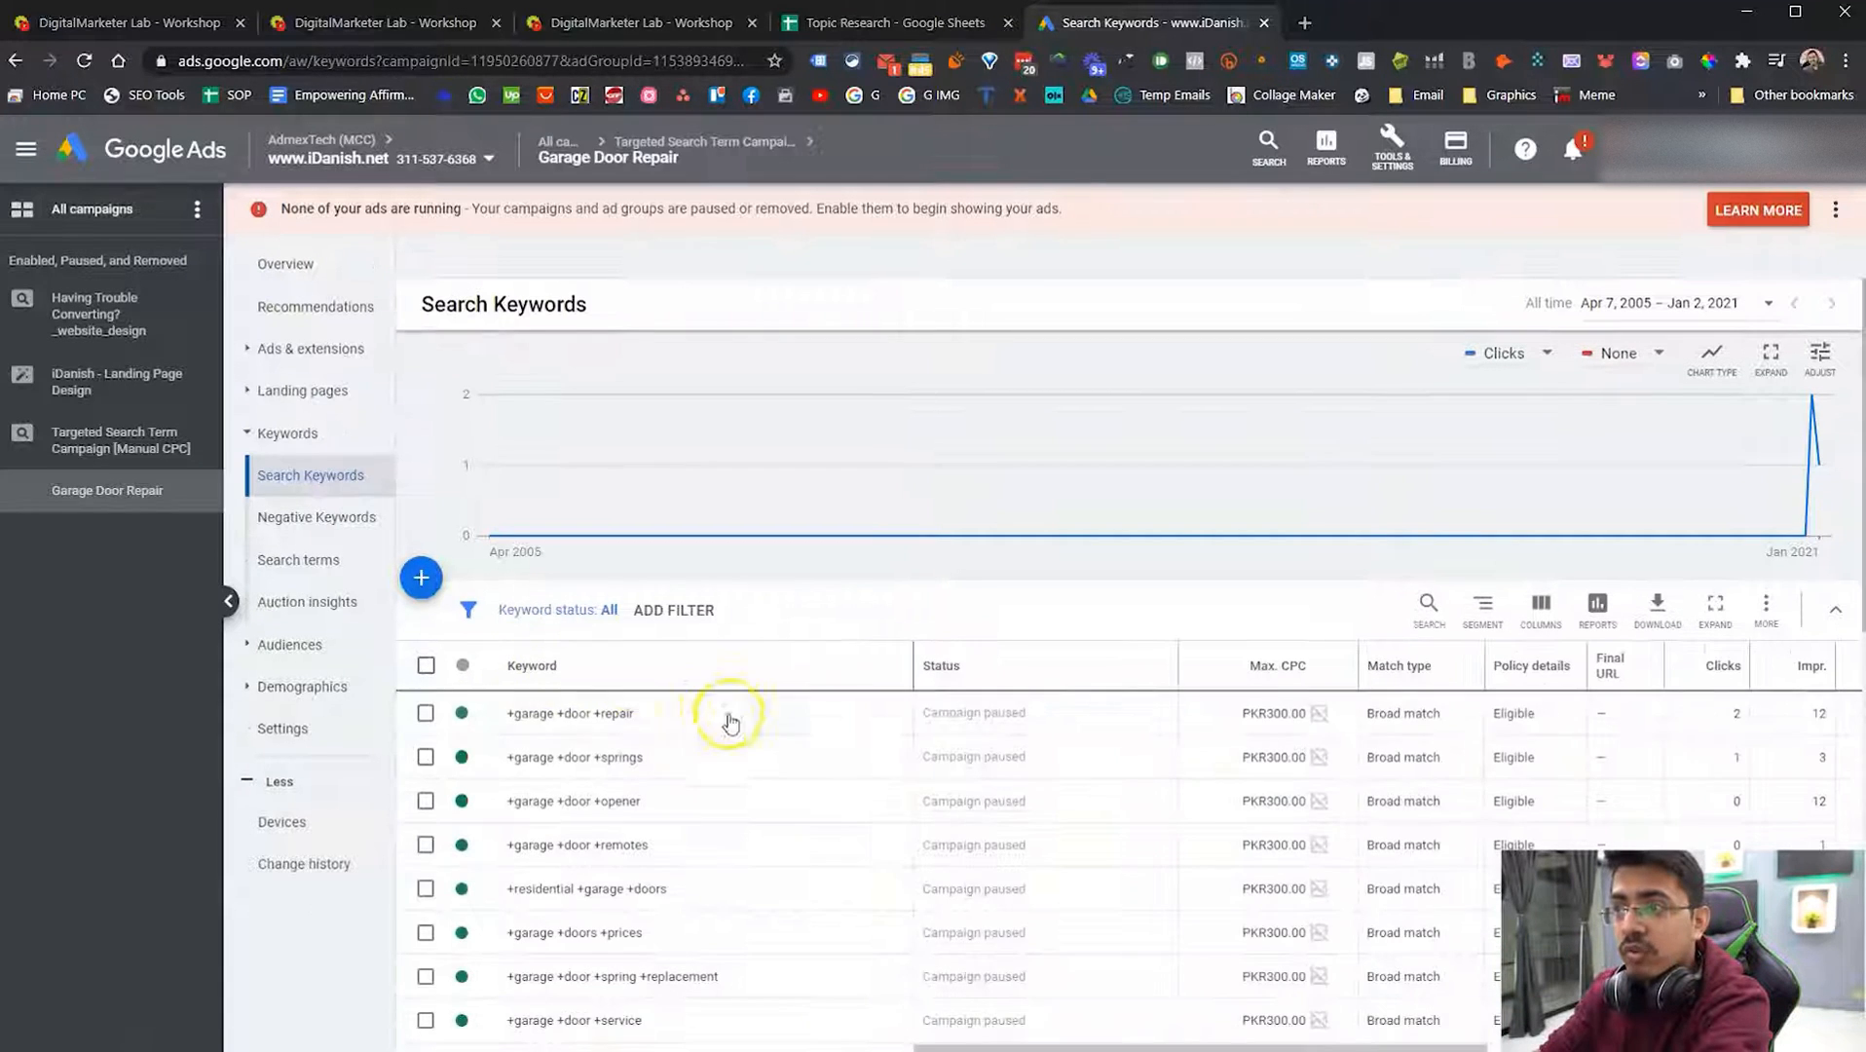
Step: Start a new ad group in the Targeted Search Term Campaign [Manual CPC] and select its default name for replacement
{"action": "left_click", "coordinate": [314, 263]}
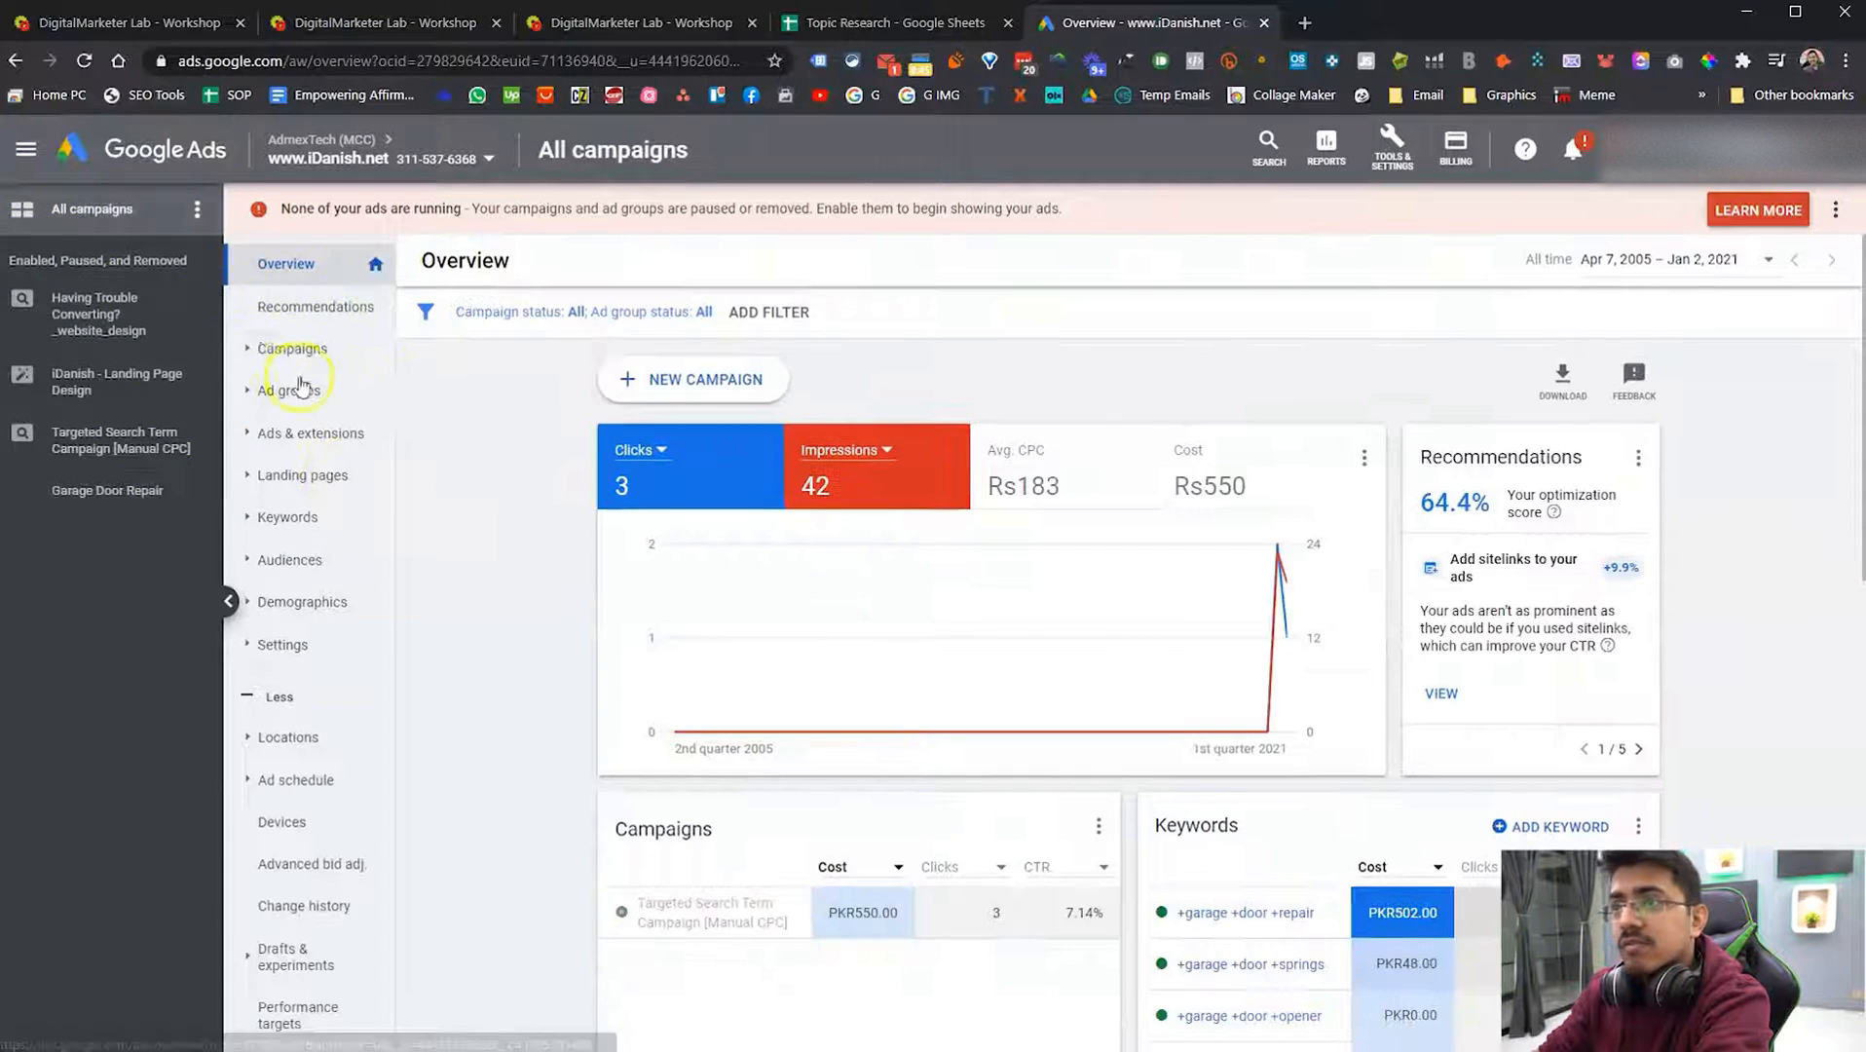
{"action": "left_click", "coordinate": [294, 348]}
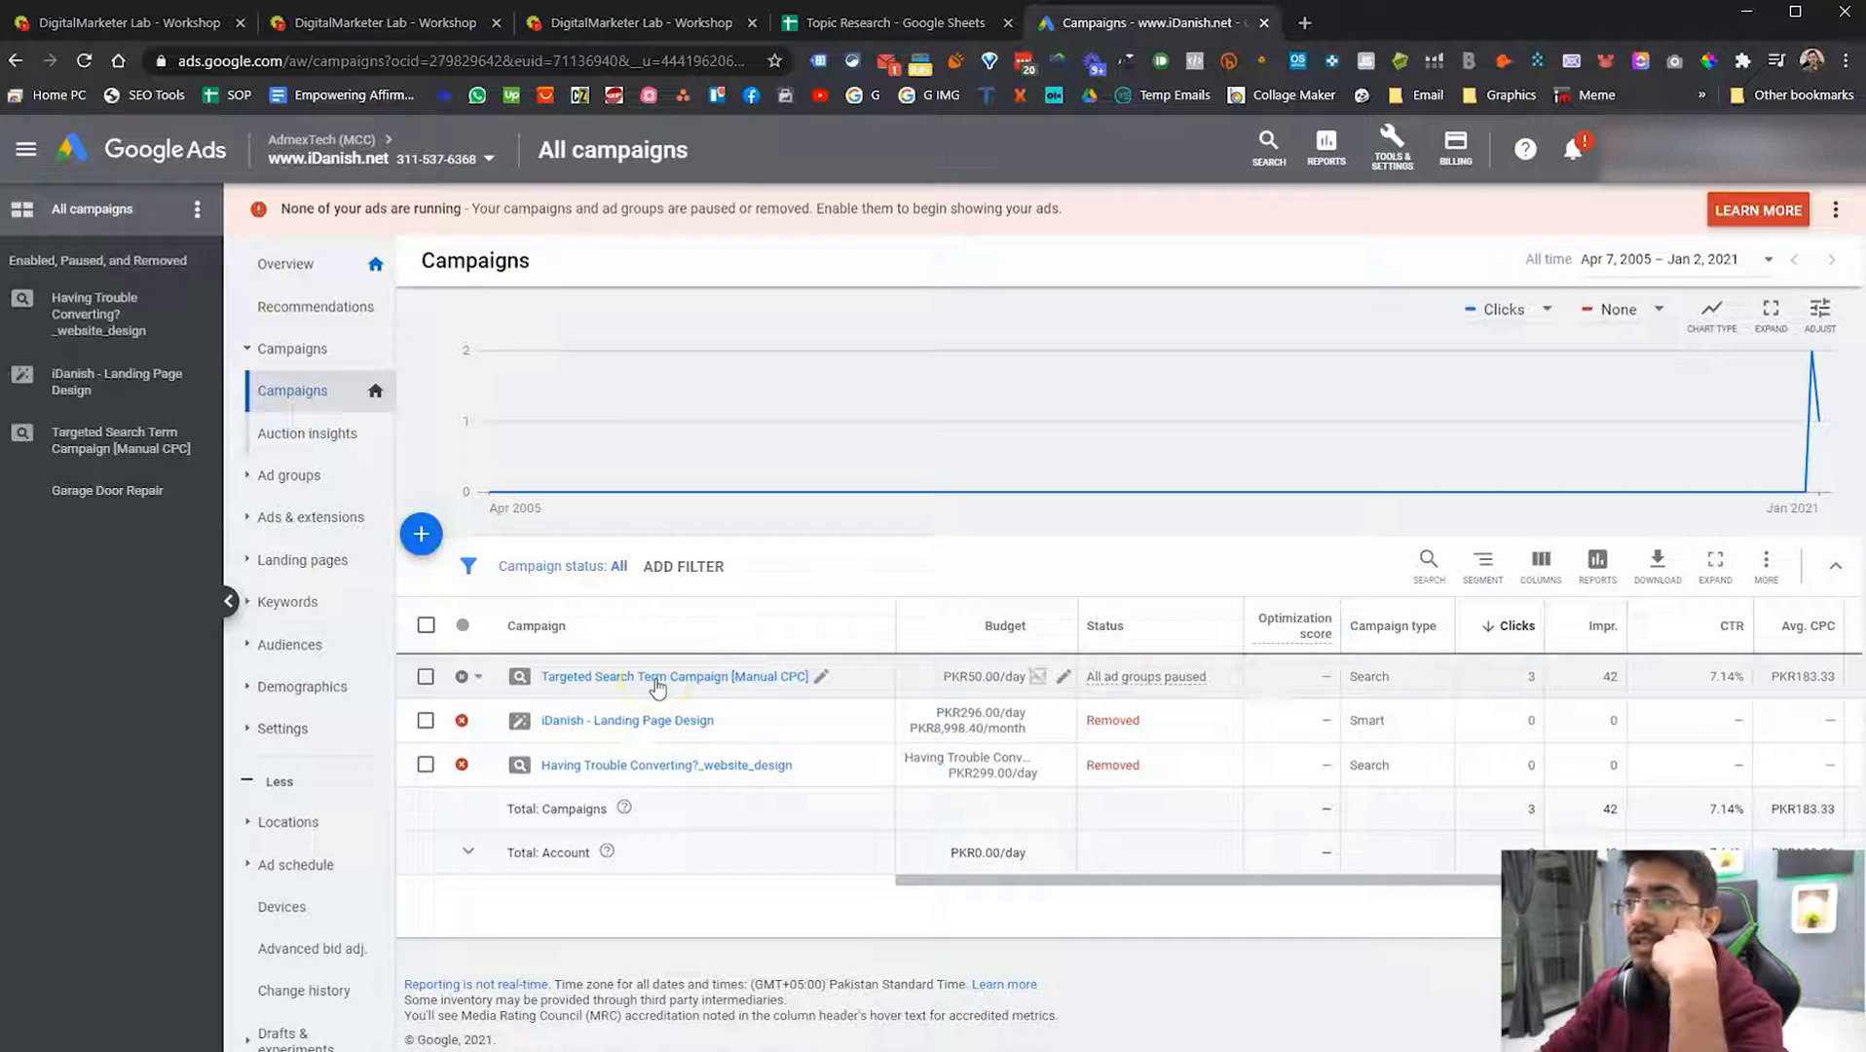
{"action": "left_click", "coordinate": [657, 684]}
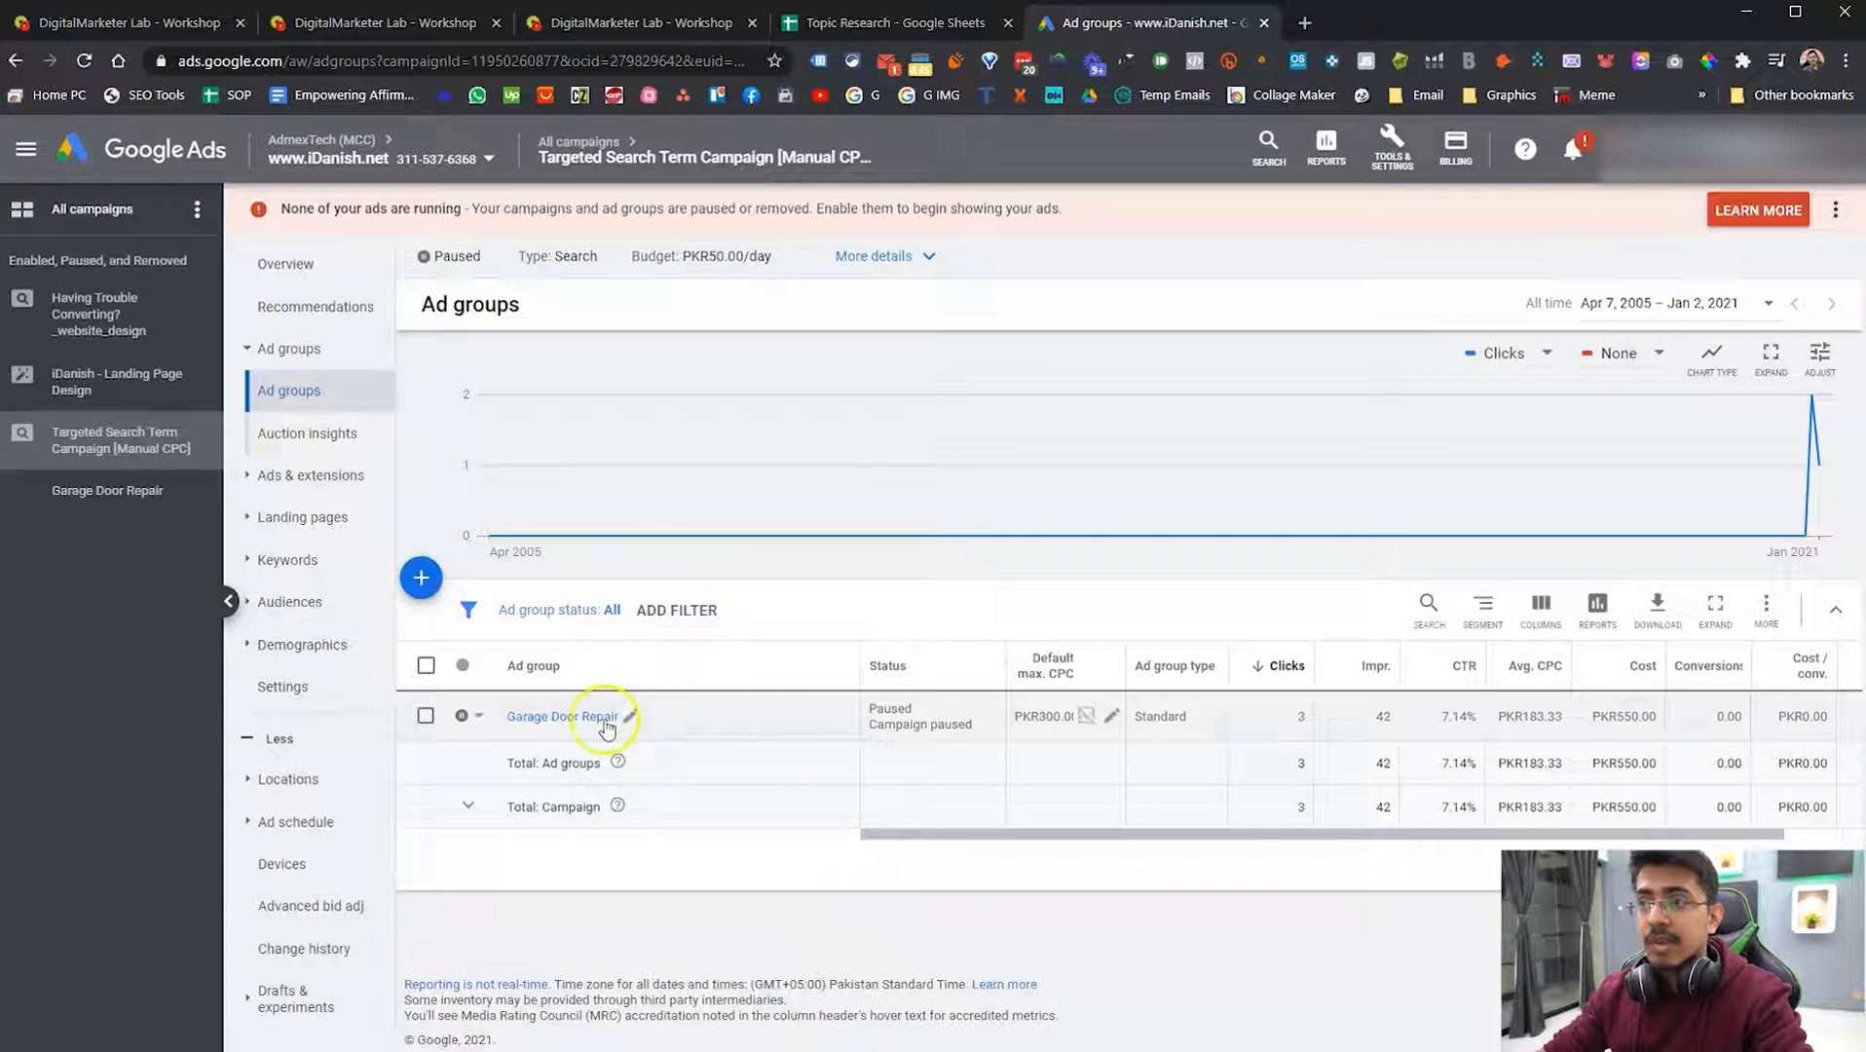
{"action": "left_click", "coordinate": [418, 579]}
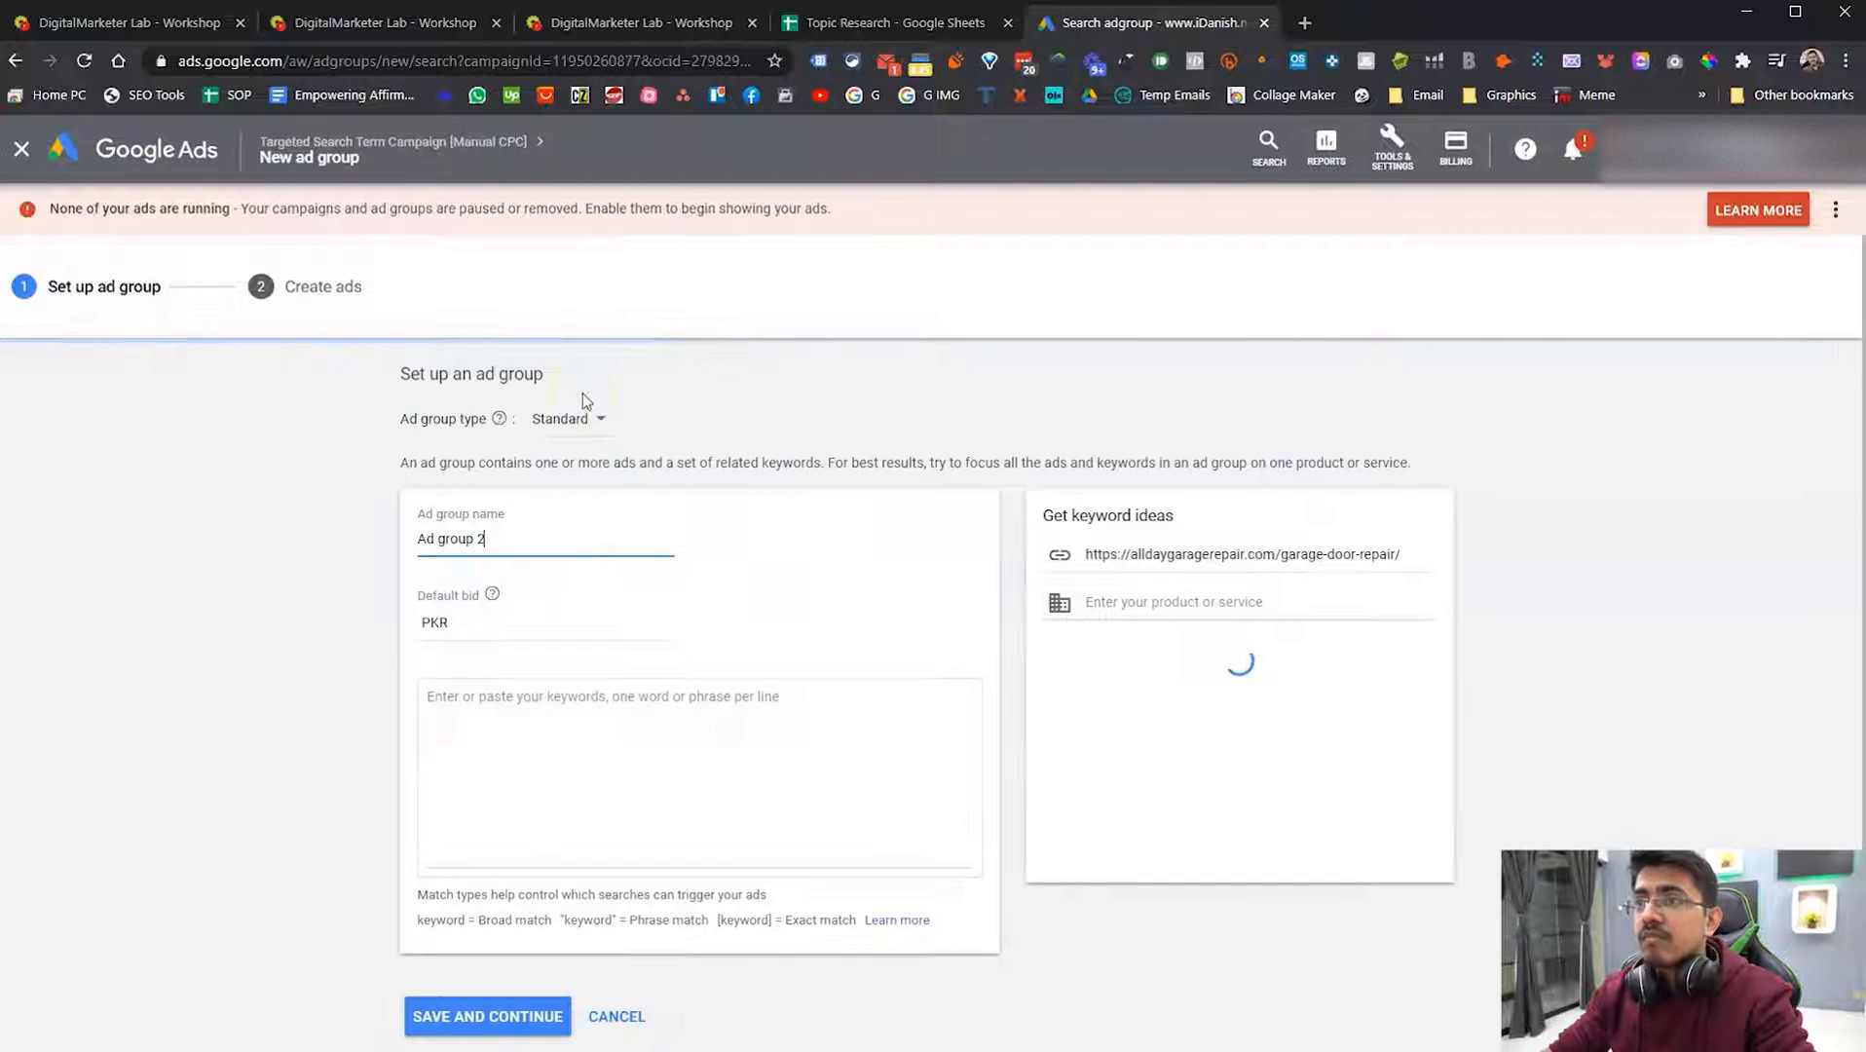
{"action": "left_click_drag", "start_coordinate": [546, 501], "coordinate": [336, 564]}
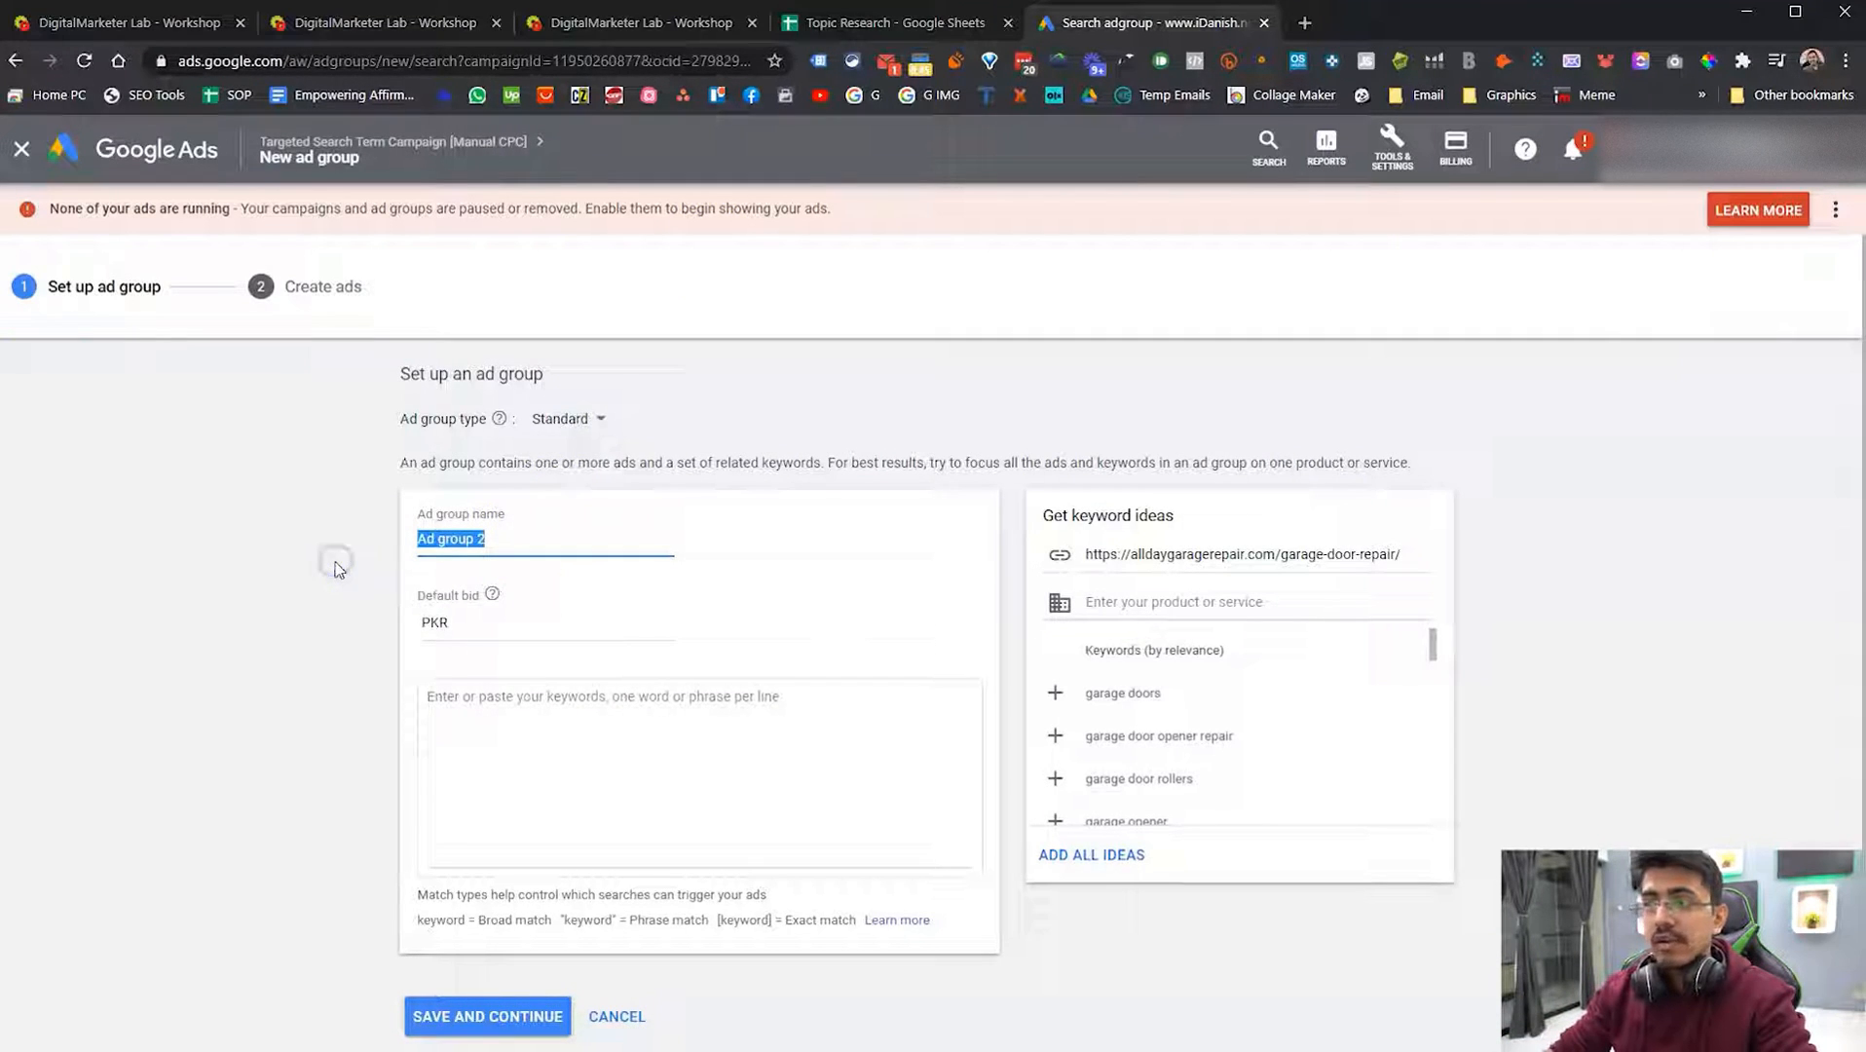
{"action": "left_click_drag", "start_coordinate": [504, 538], "coordinate": [381, 546]}
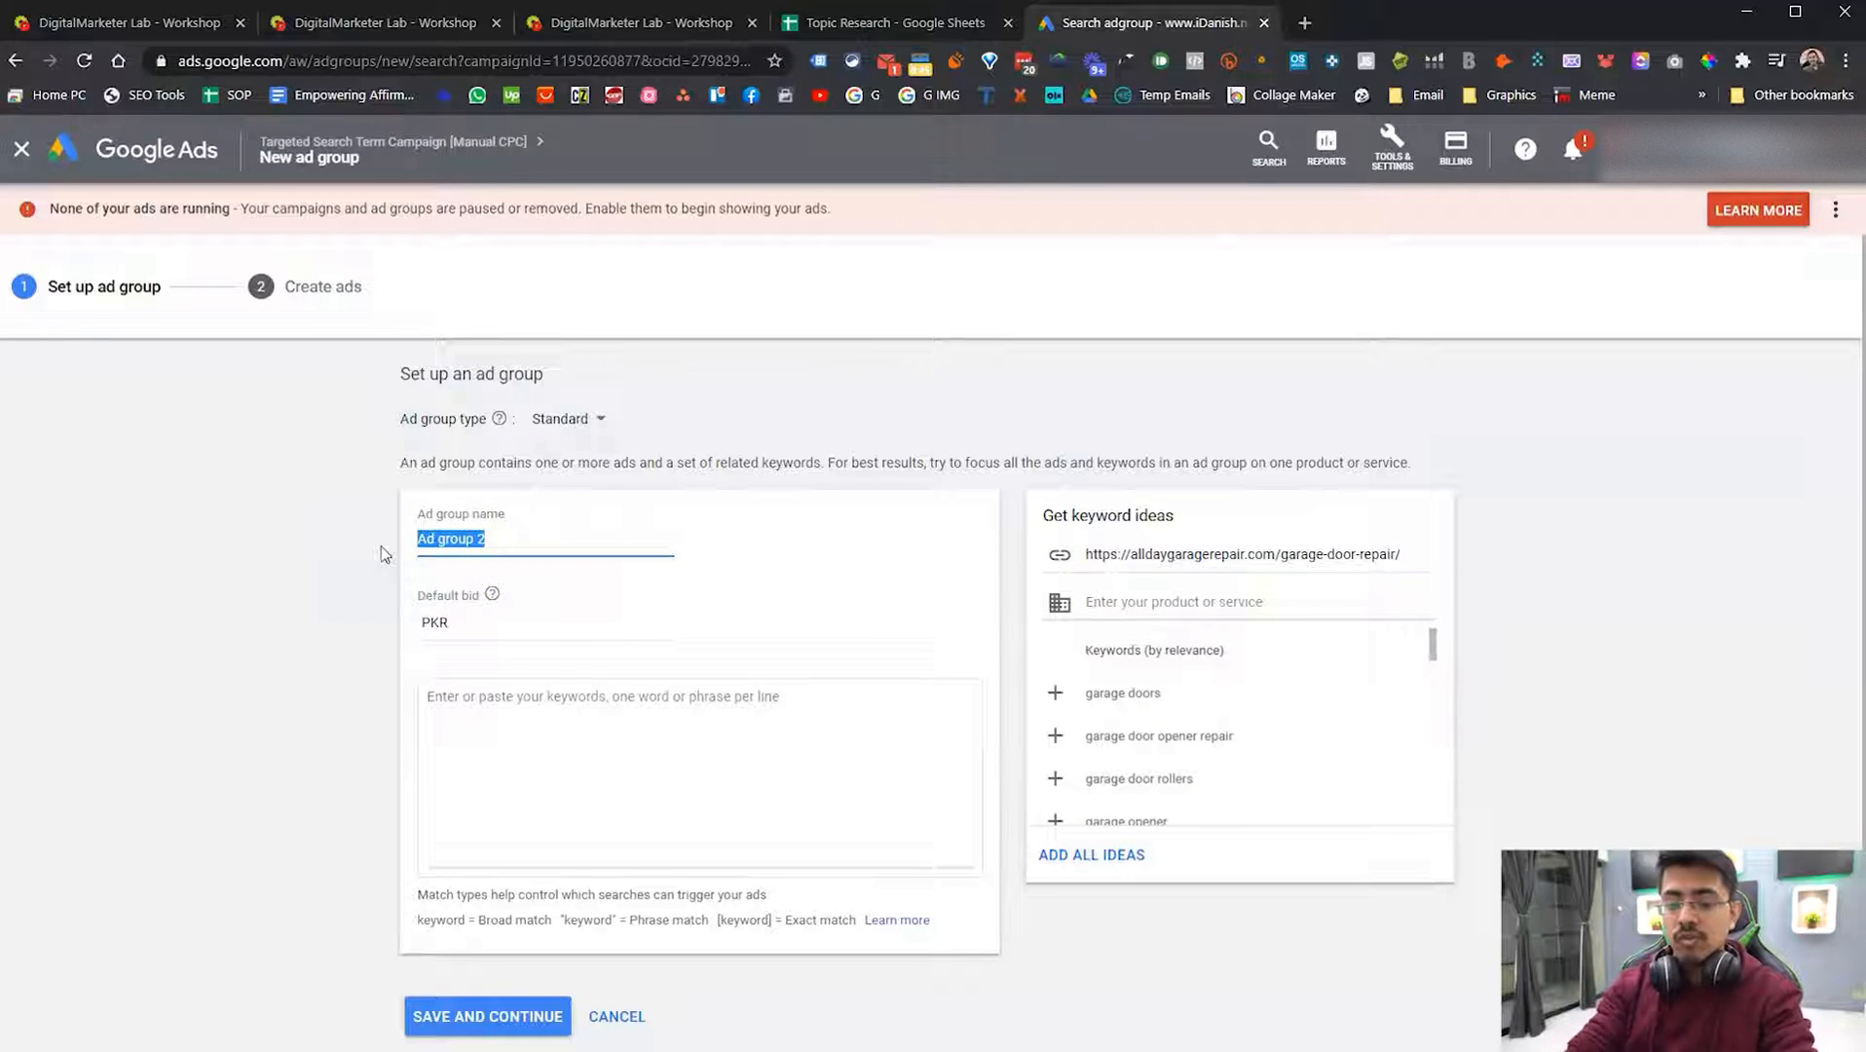
Step: Open the alldaygaragerepair.com website in a new browser tab
{"action": "key", "text": "ctrl+t"}
{"action": "type", "text": "alda"}
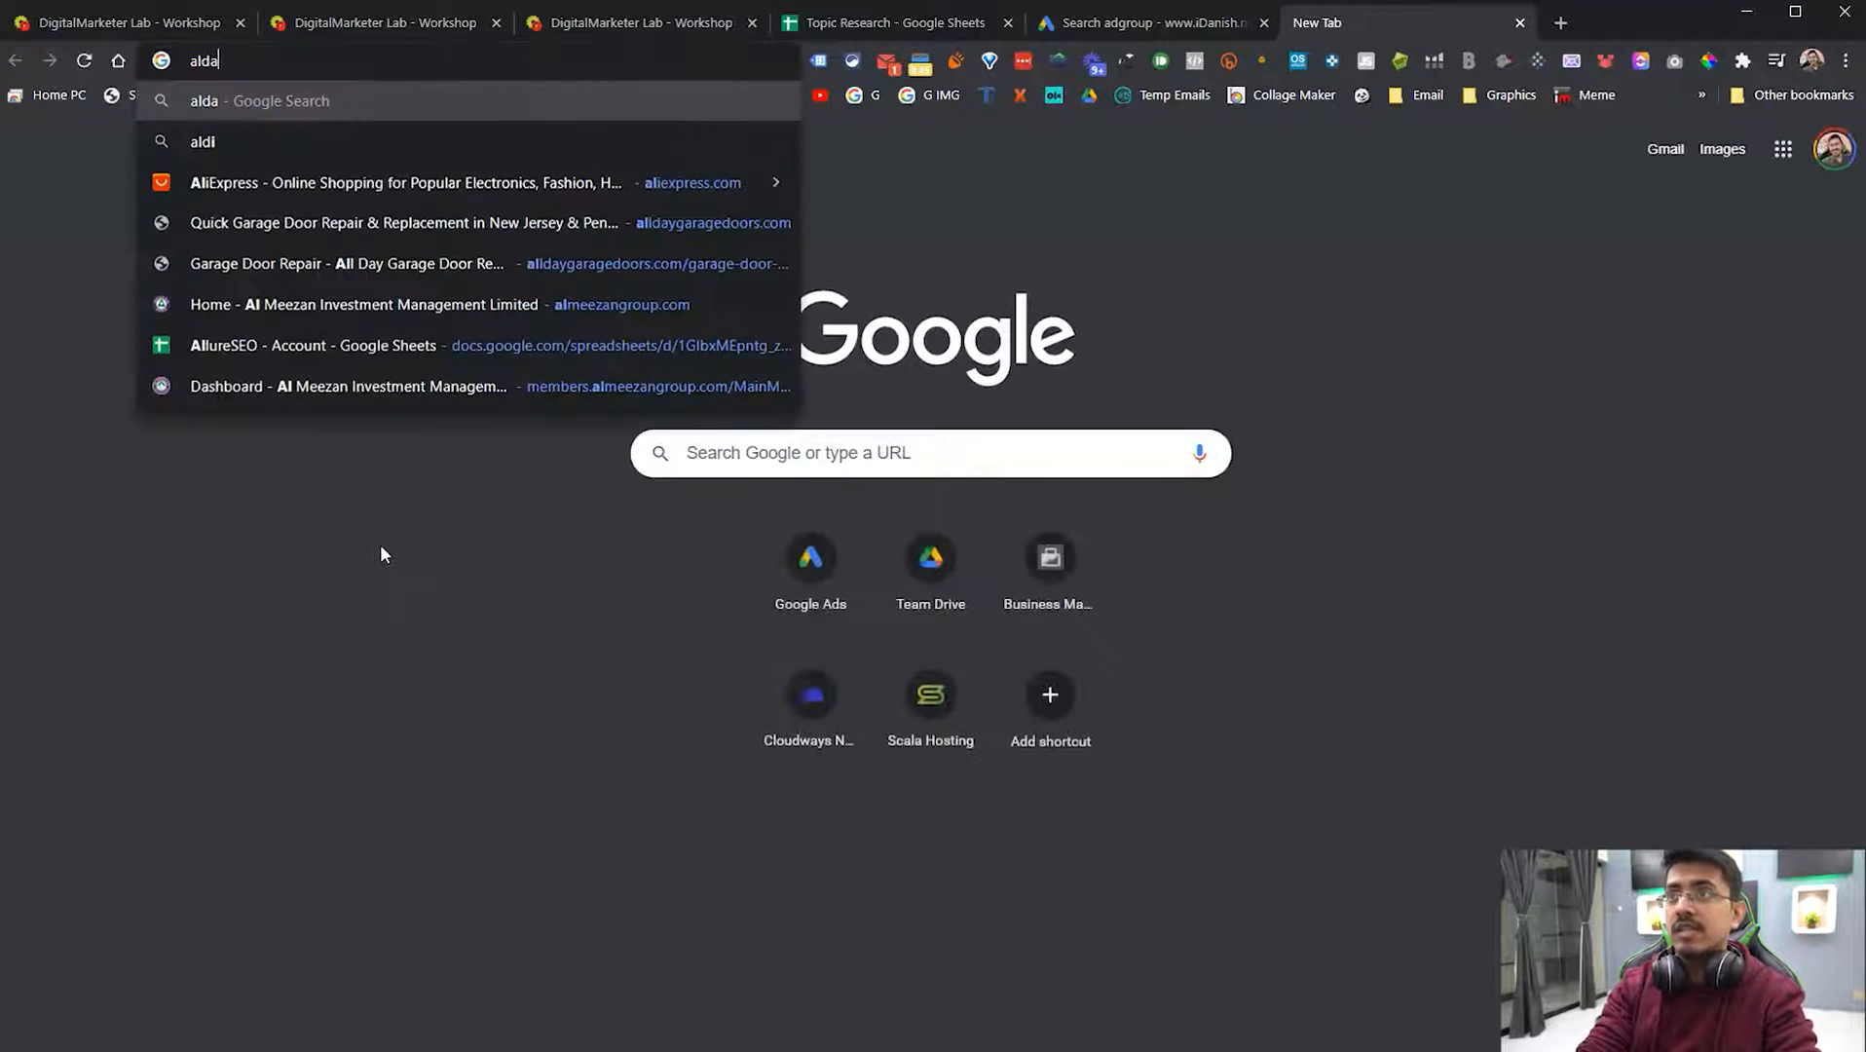
{"action": "type", "text": "all"}
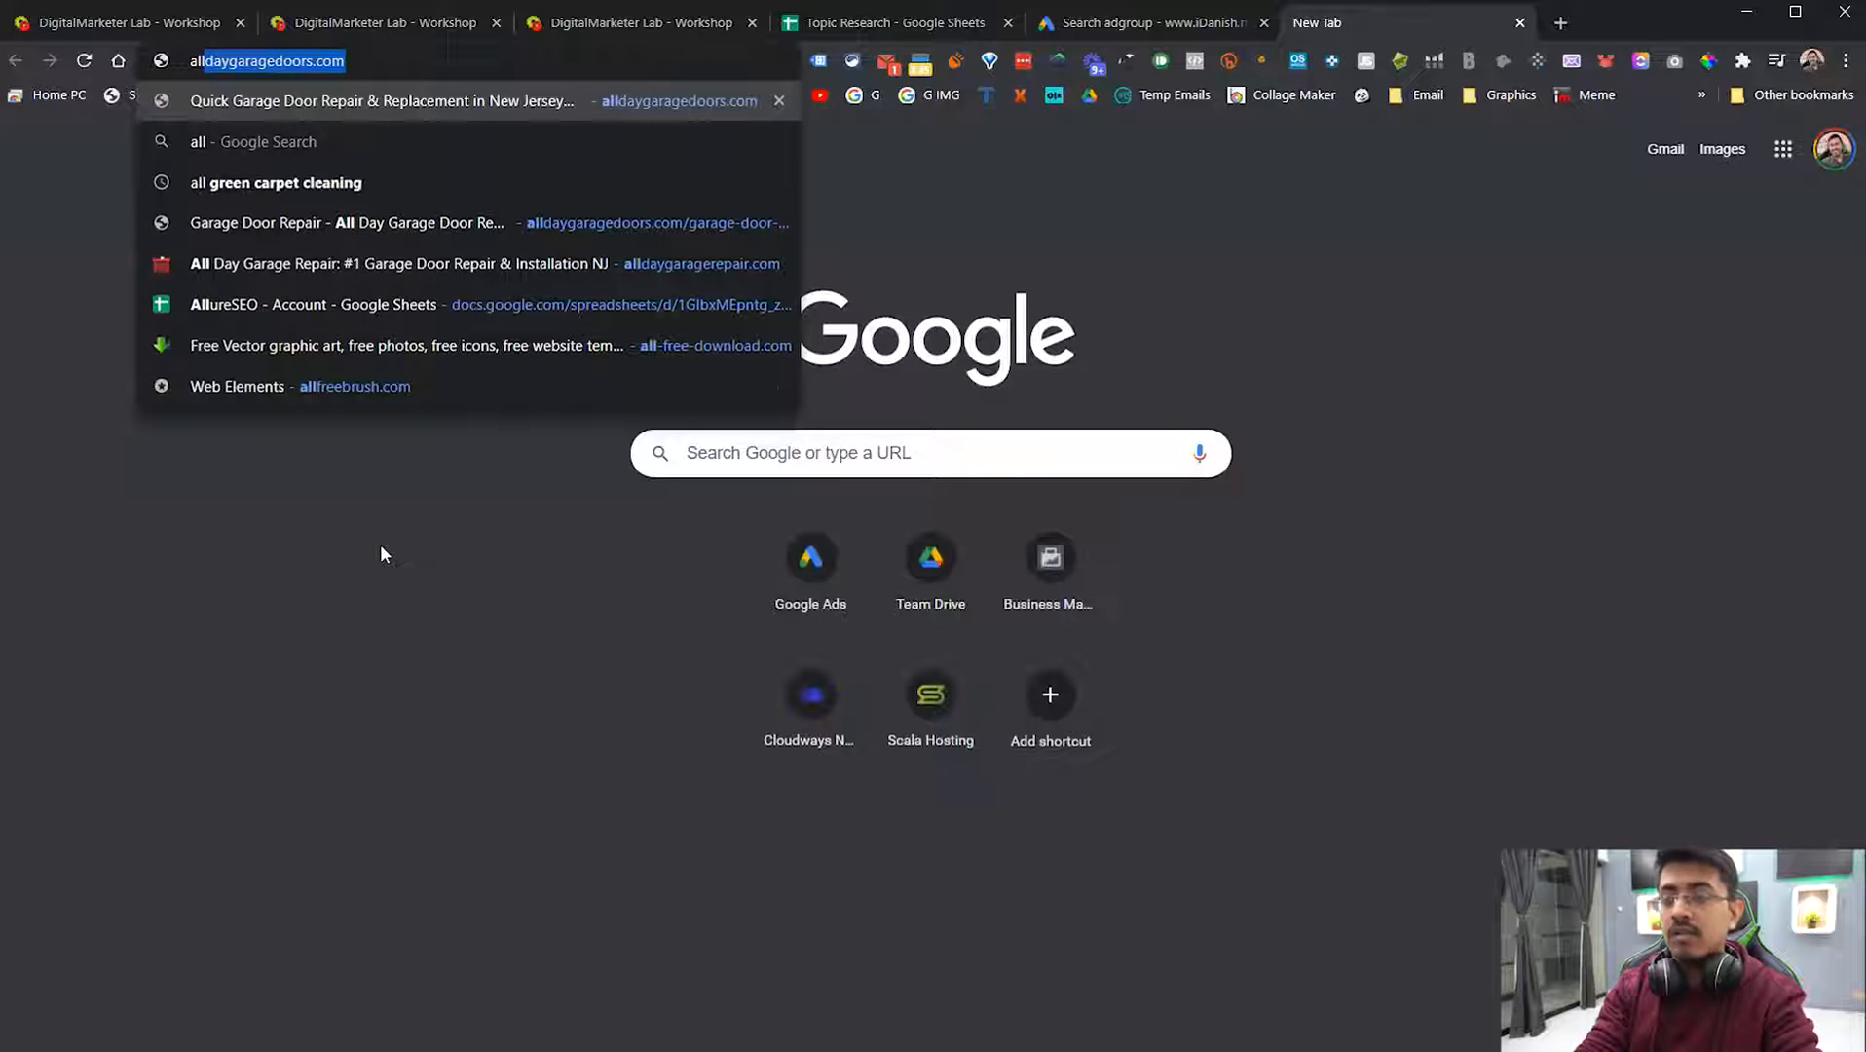
{"action": "type", "text": "day"}
{"action": "key", "text": "Down"}
{"action": "key", "text": "Down"}
{"action": "key", "text": "Down"}
{"action": "key", "text": "Down"}
{"action": "key", "text": "Down"}
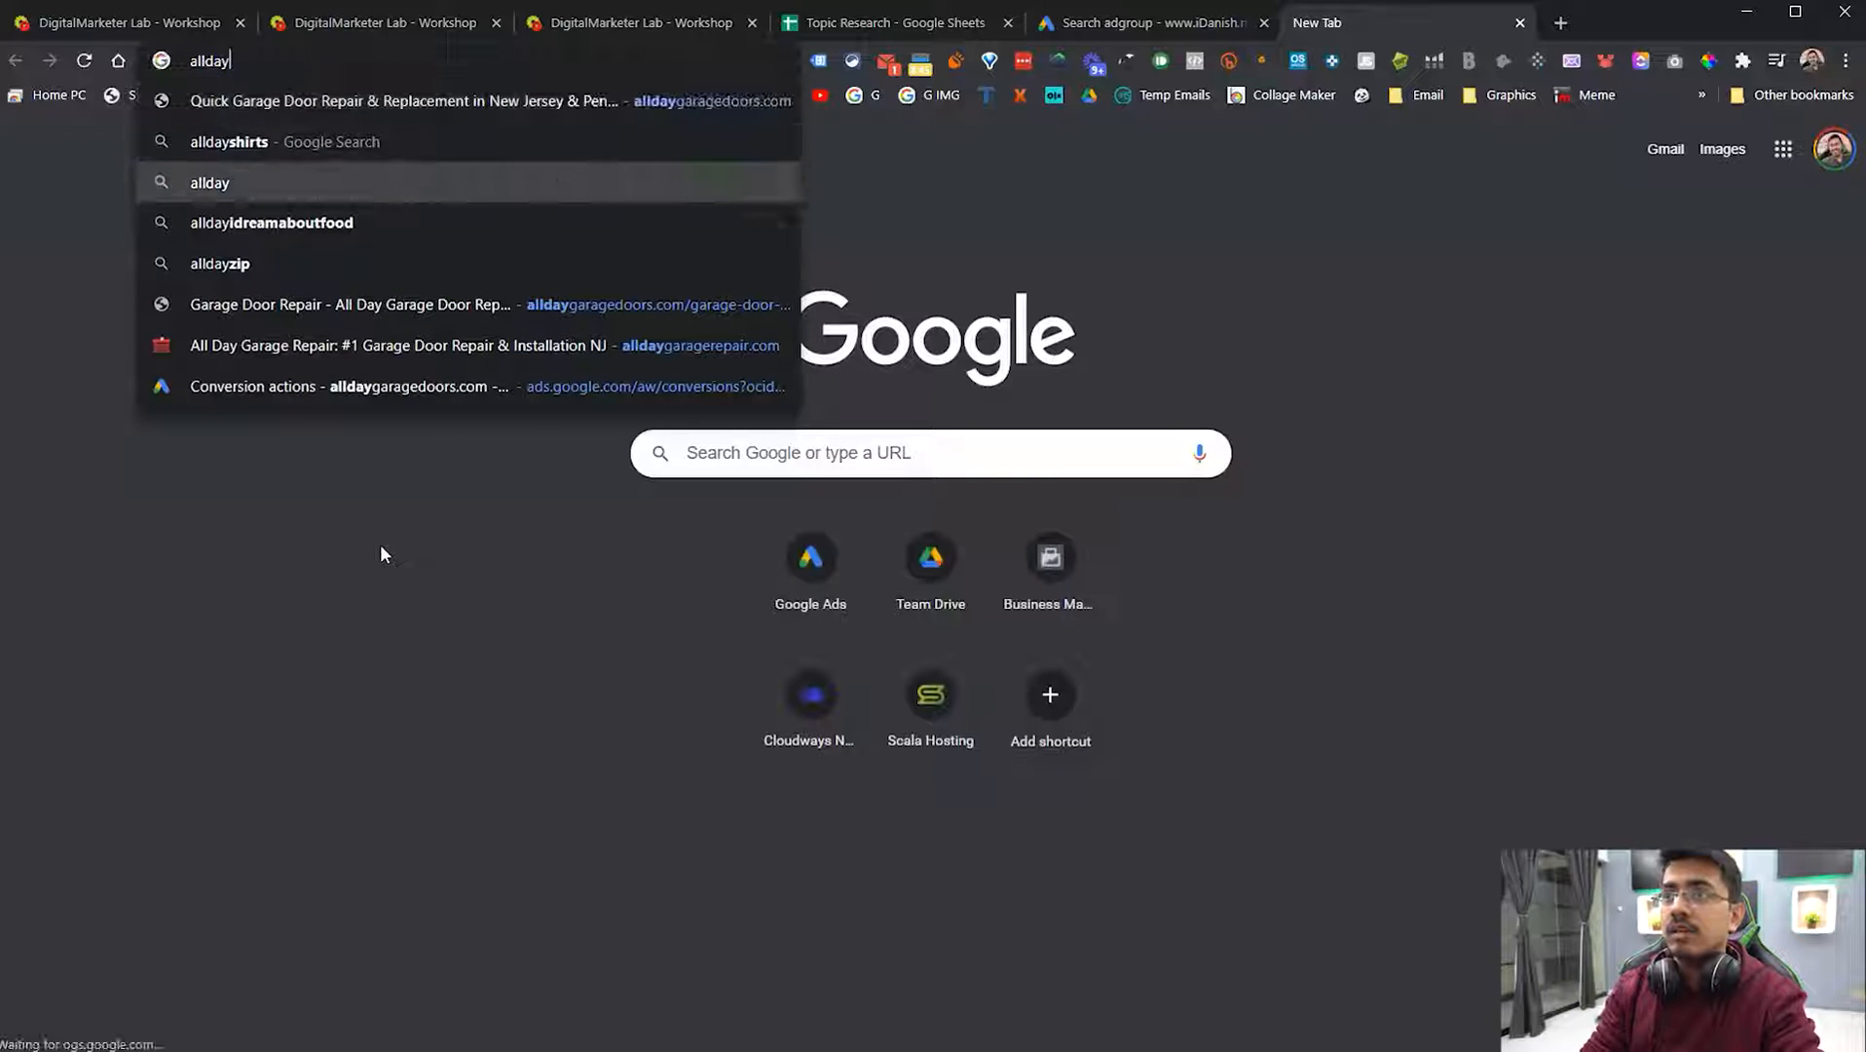
{"action": "key", "text": "Down"}
{"action": "key", "text": "Return"}
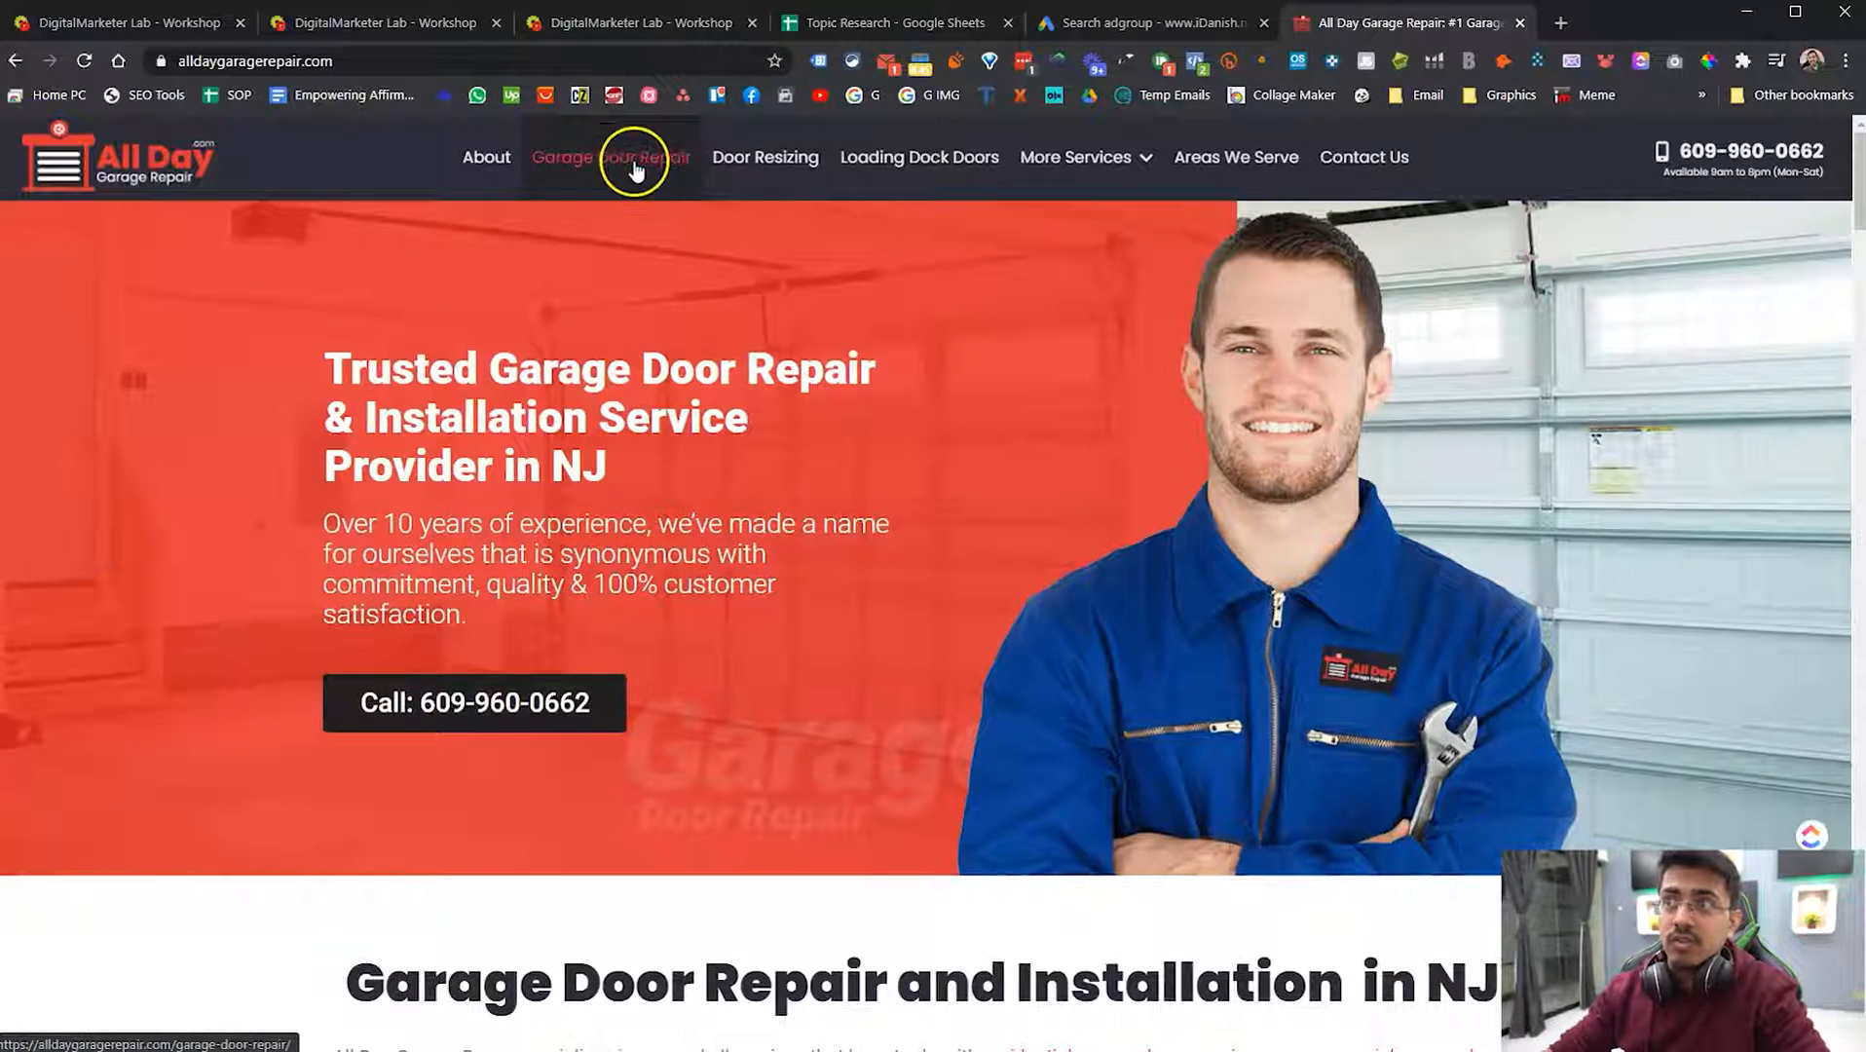
Step: Name the new ad group "Garage Door Opener", copying the words from the heading of the website's Garage Door Opener Repair page
{"action": "mouse_move", "coordinate": [1115, 174]}
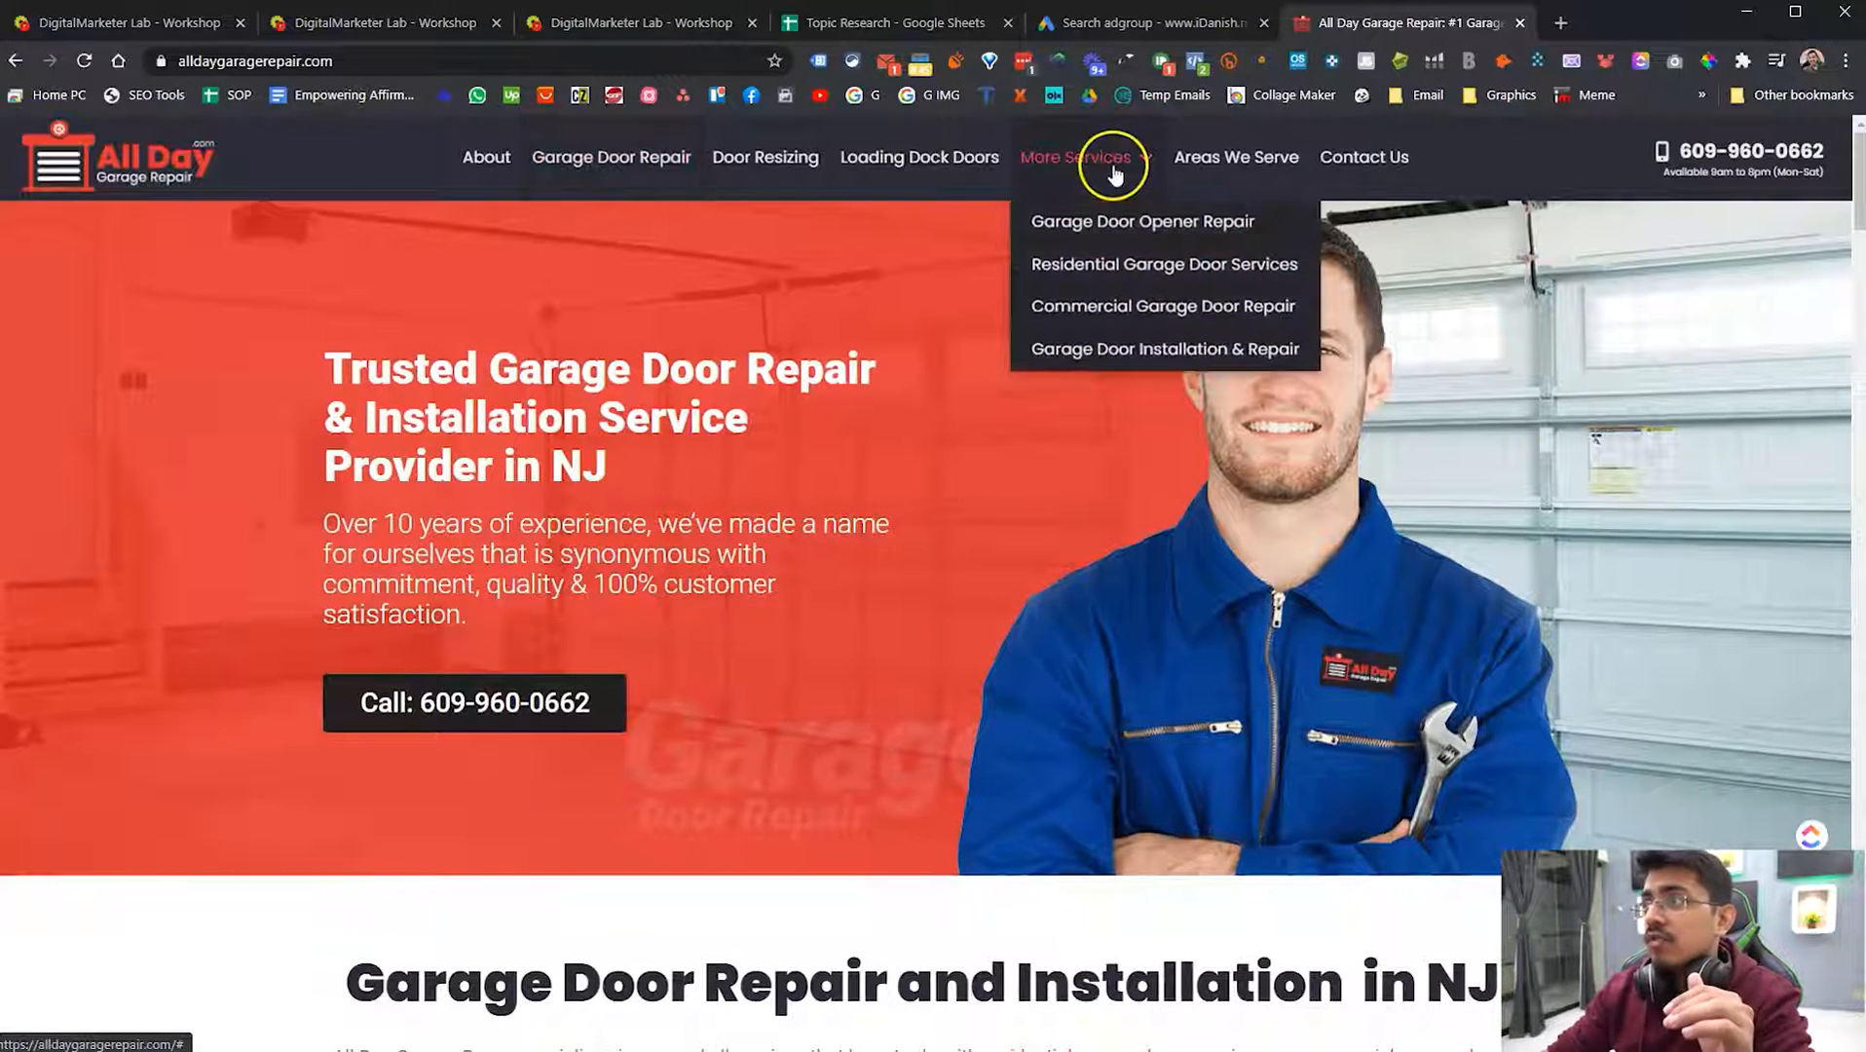
{"action": "left_click", "coordinate": [1122, 224]}
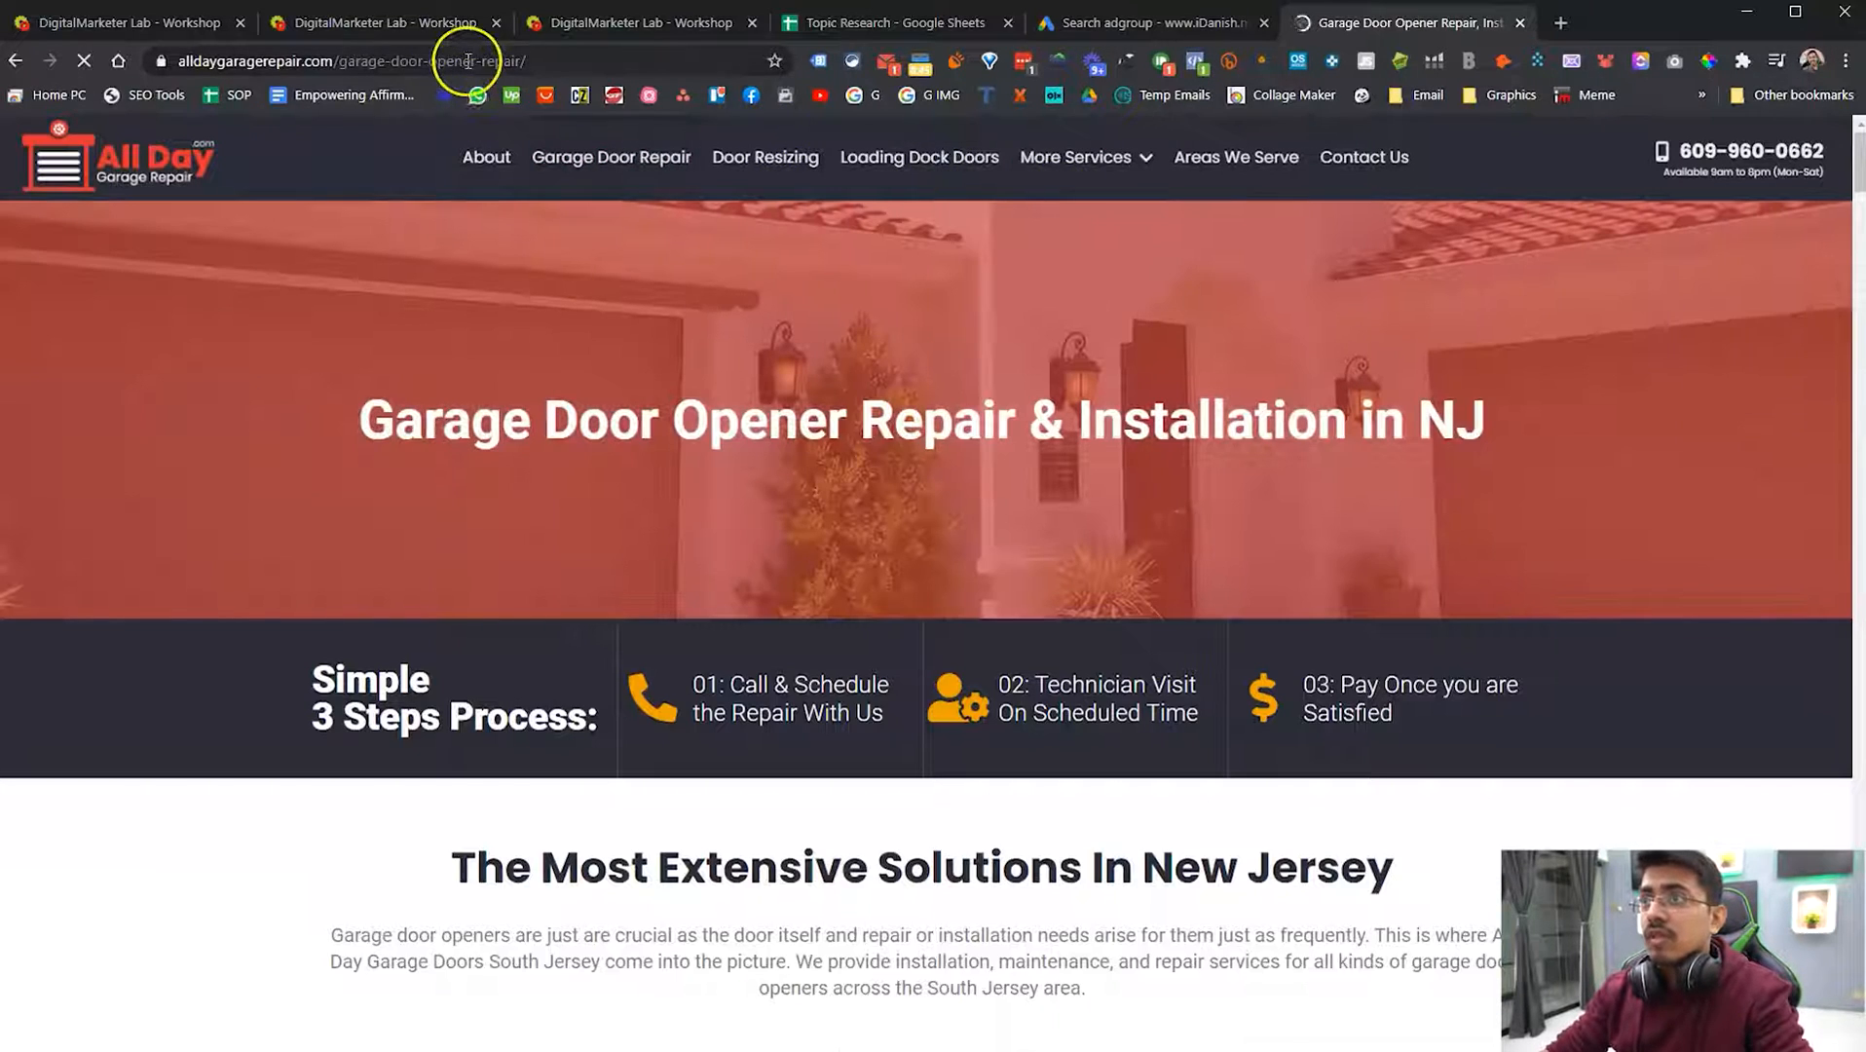
{"action": "left_click_drag", "start_coordinate": [358, 421], "coordinate": [856, 417]}
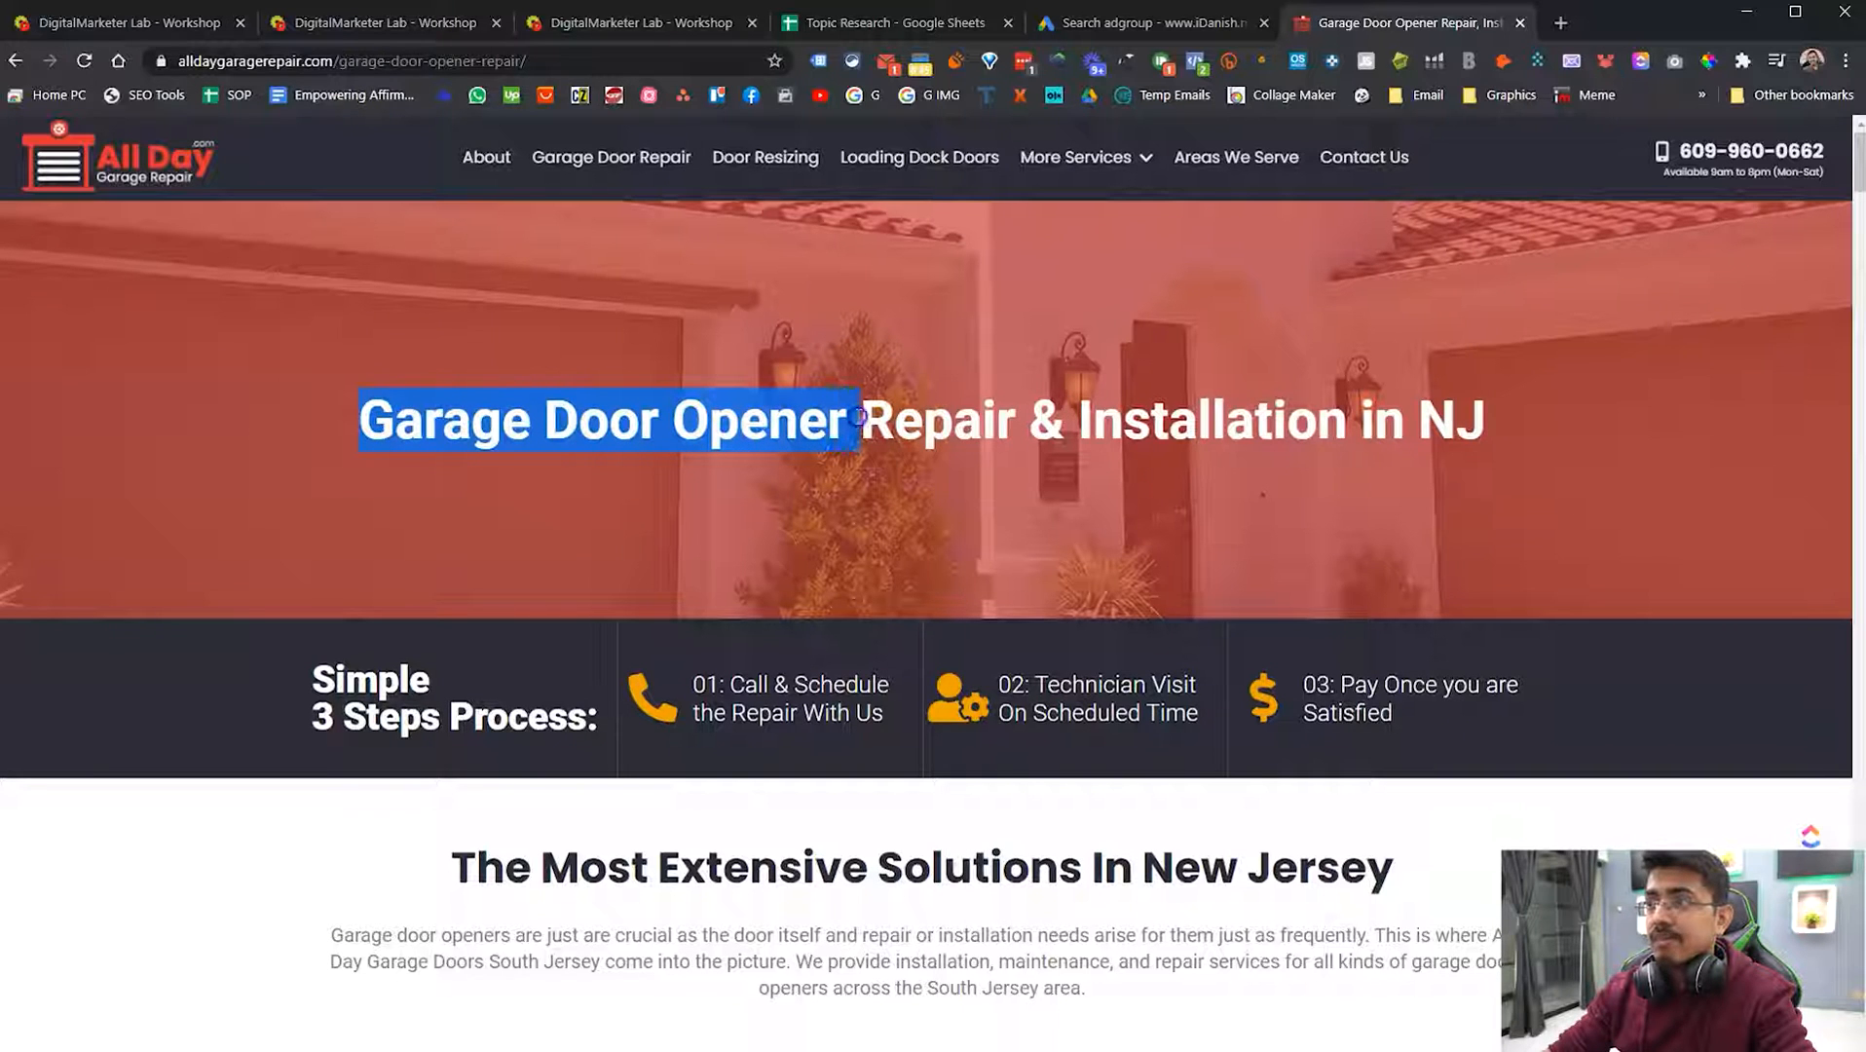
{"action": "key", "text": "ctrl+c"}
{"action": "left_click", "coordinate": [1100, 21]}
{"action": "key", "text": "ctrl+v"}
{"action": "left_click", "coordinate": [433, 620]}
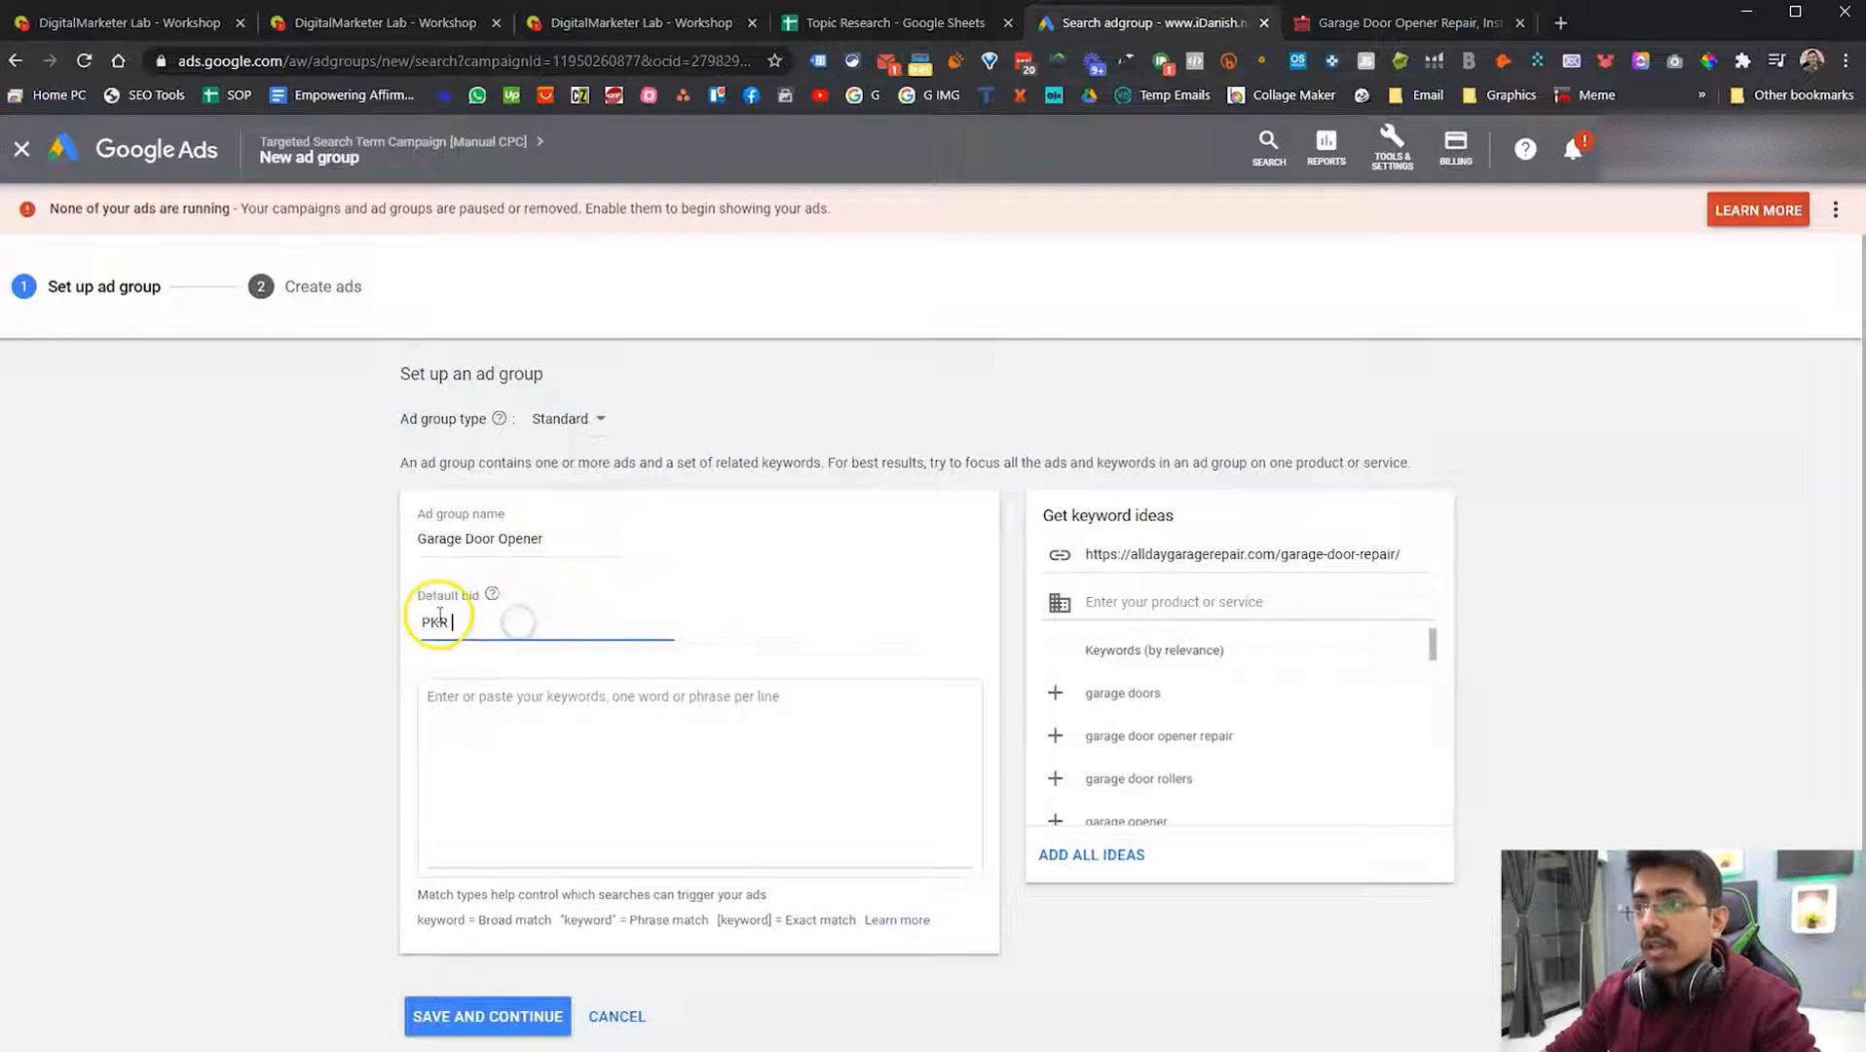
{"action": "left_click", "coordinate": [487, 621]}
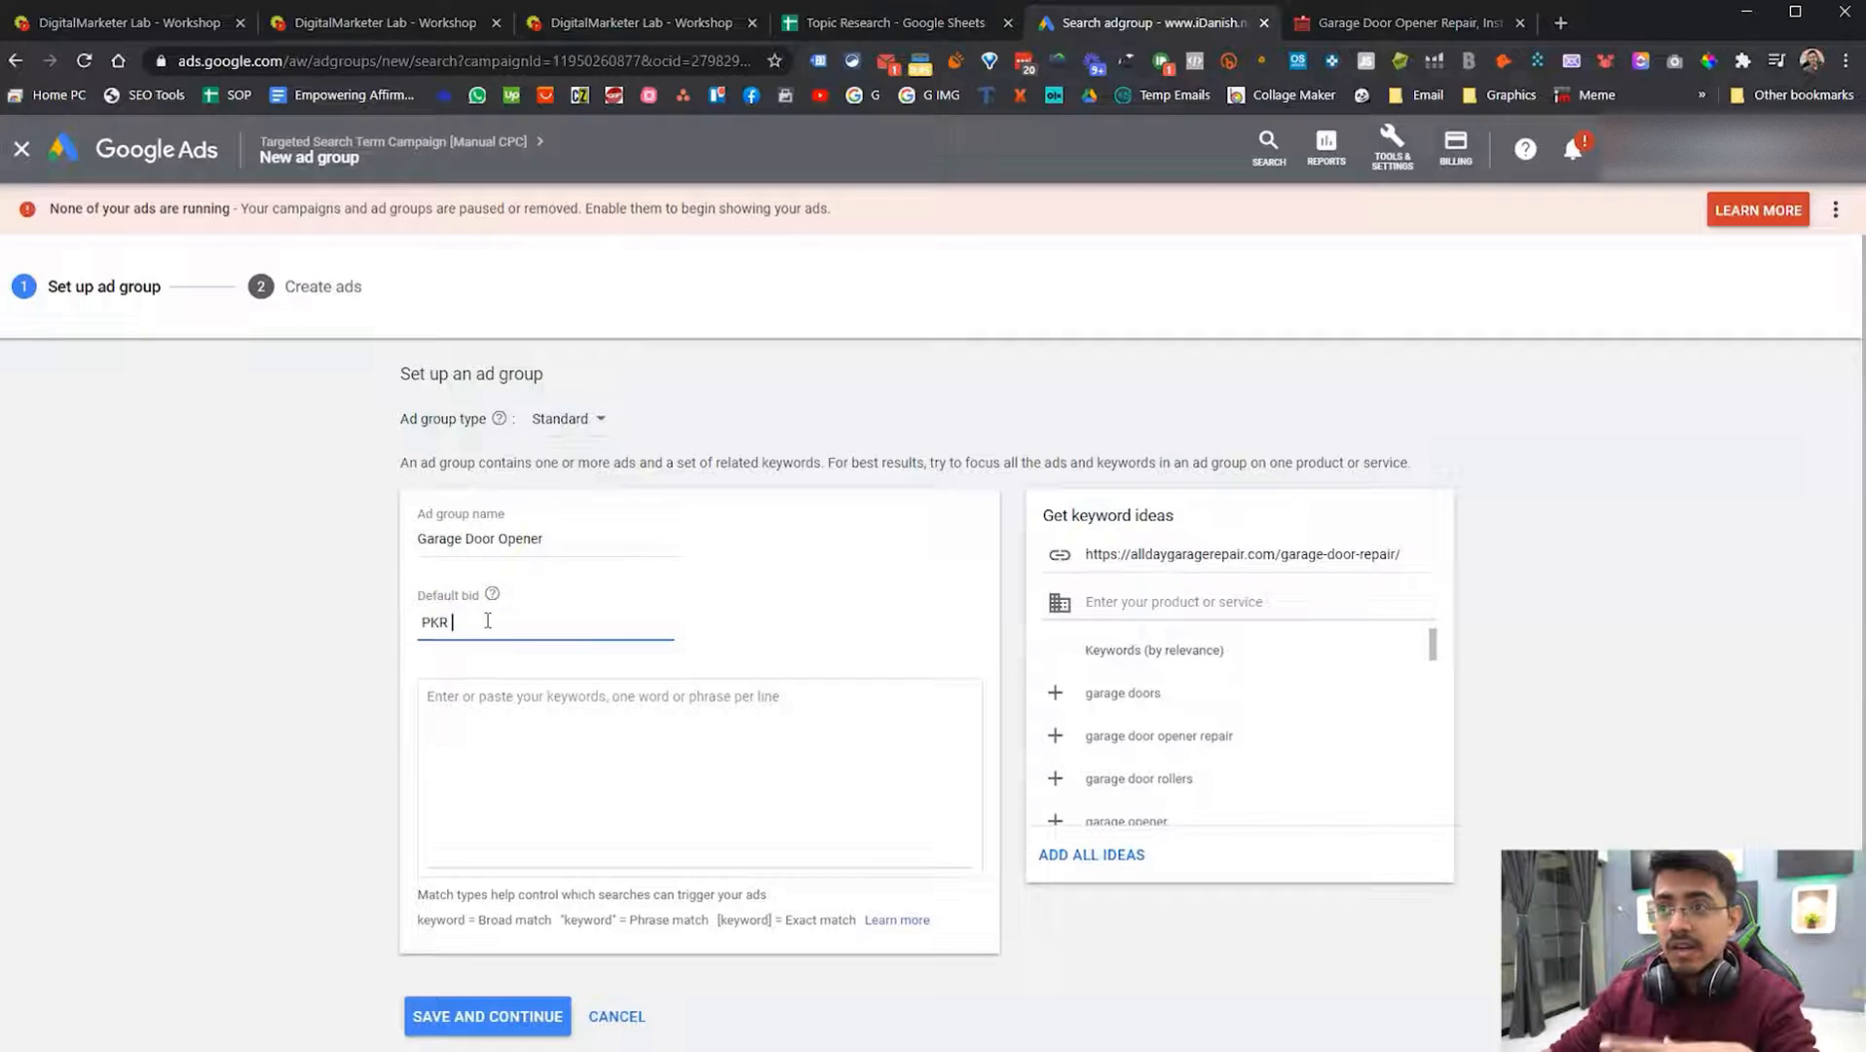
{"action": "left_click", "coordinate": [446, 622]}
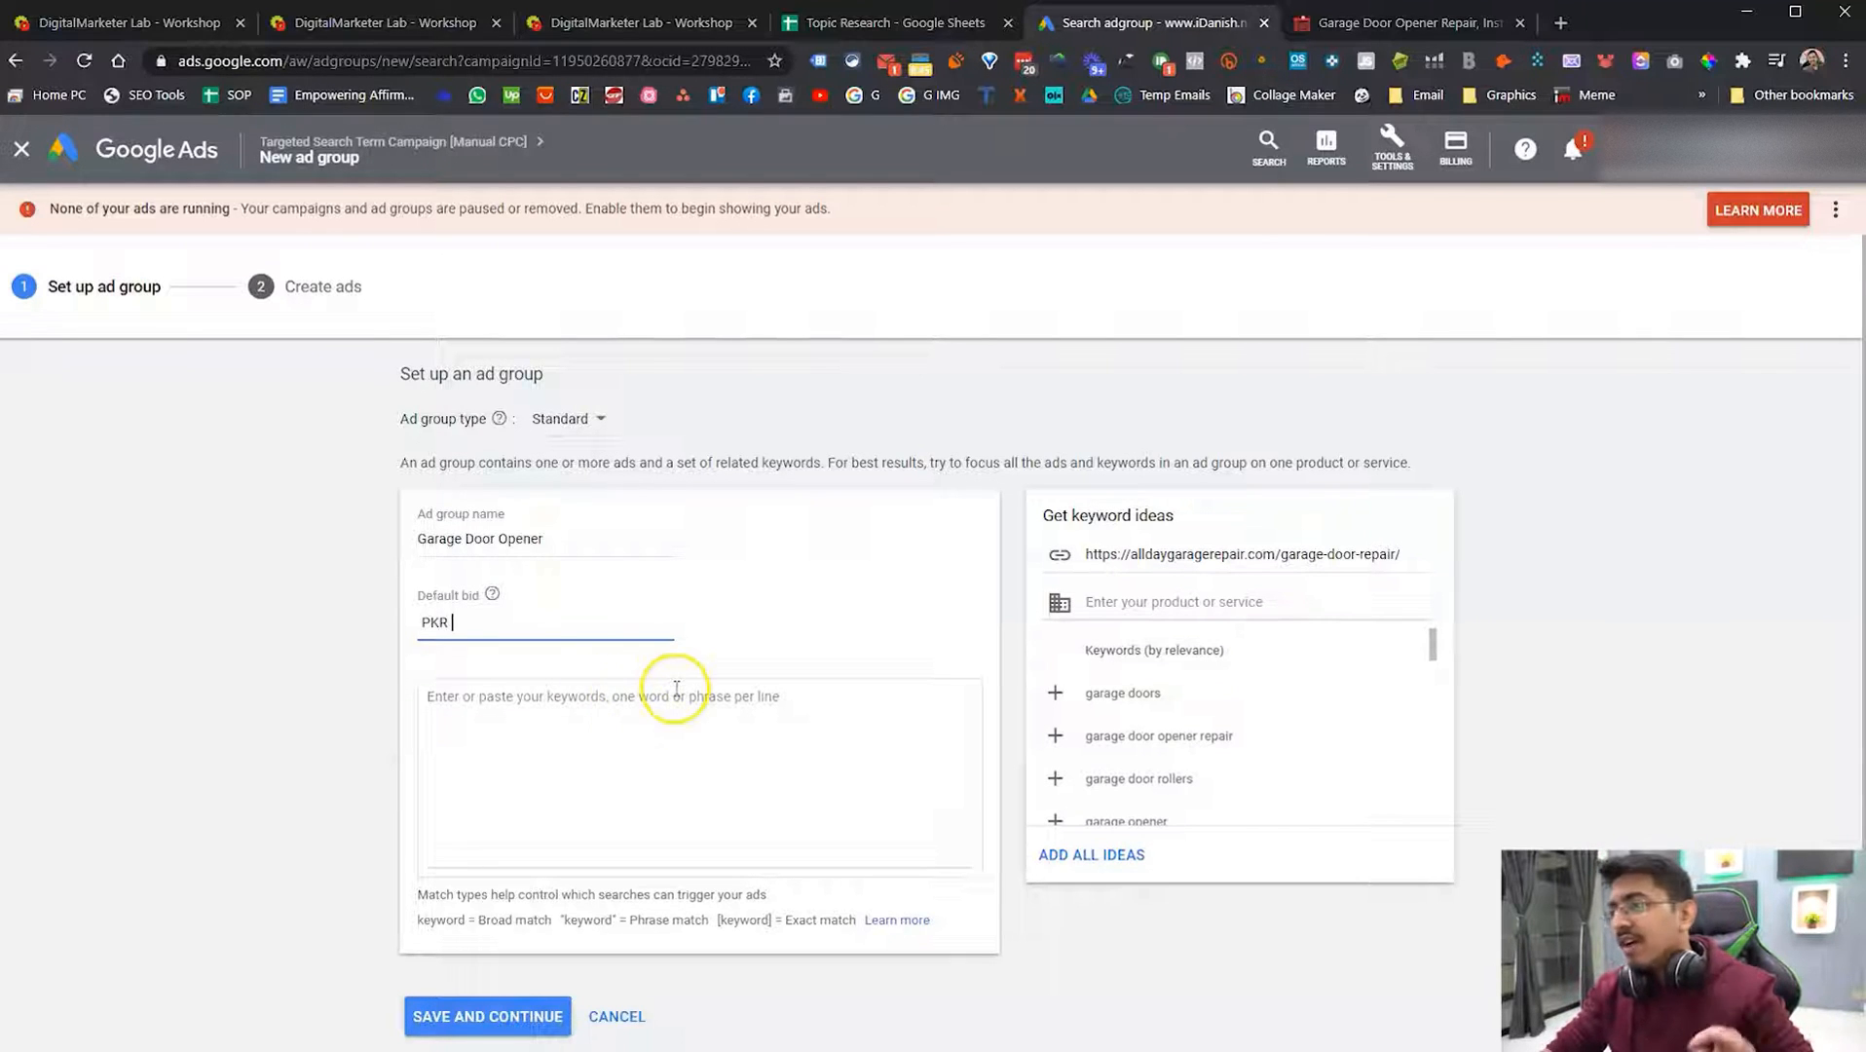
Step: Add the suggested keyword "garage door opener repair" and prefix each word with a plus sign: +garage +door +opener +repair
{"action": "left_click", "coordinate": [623, 730]}
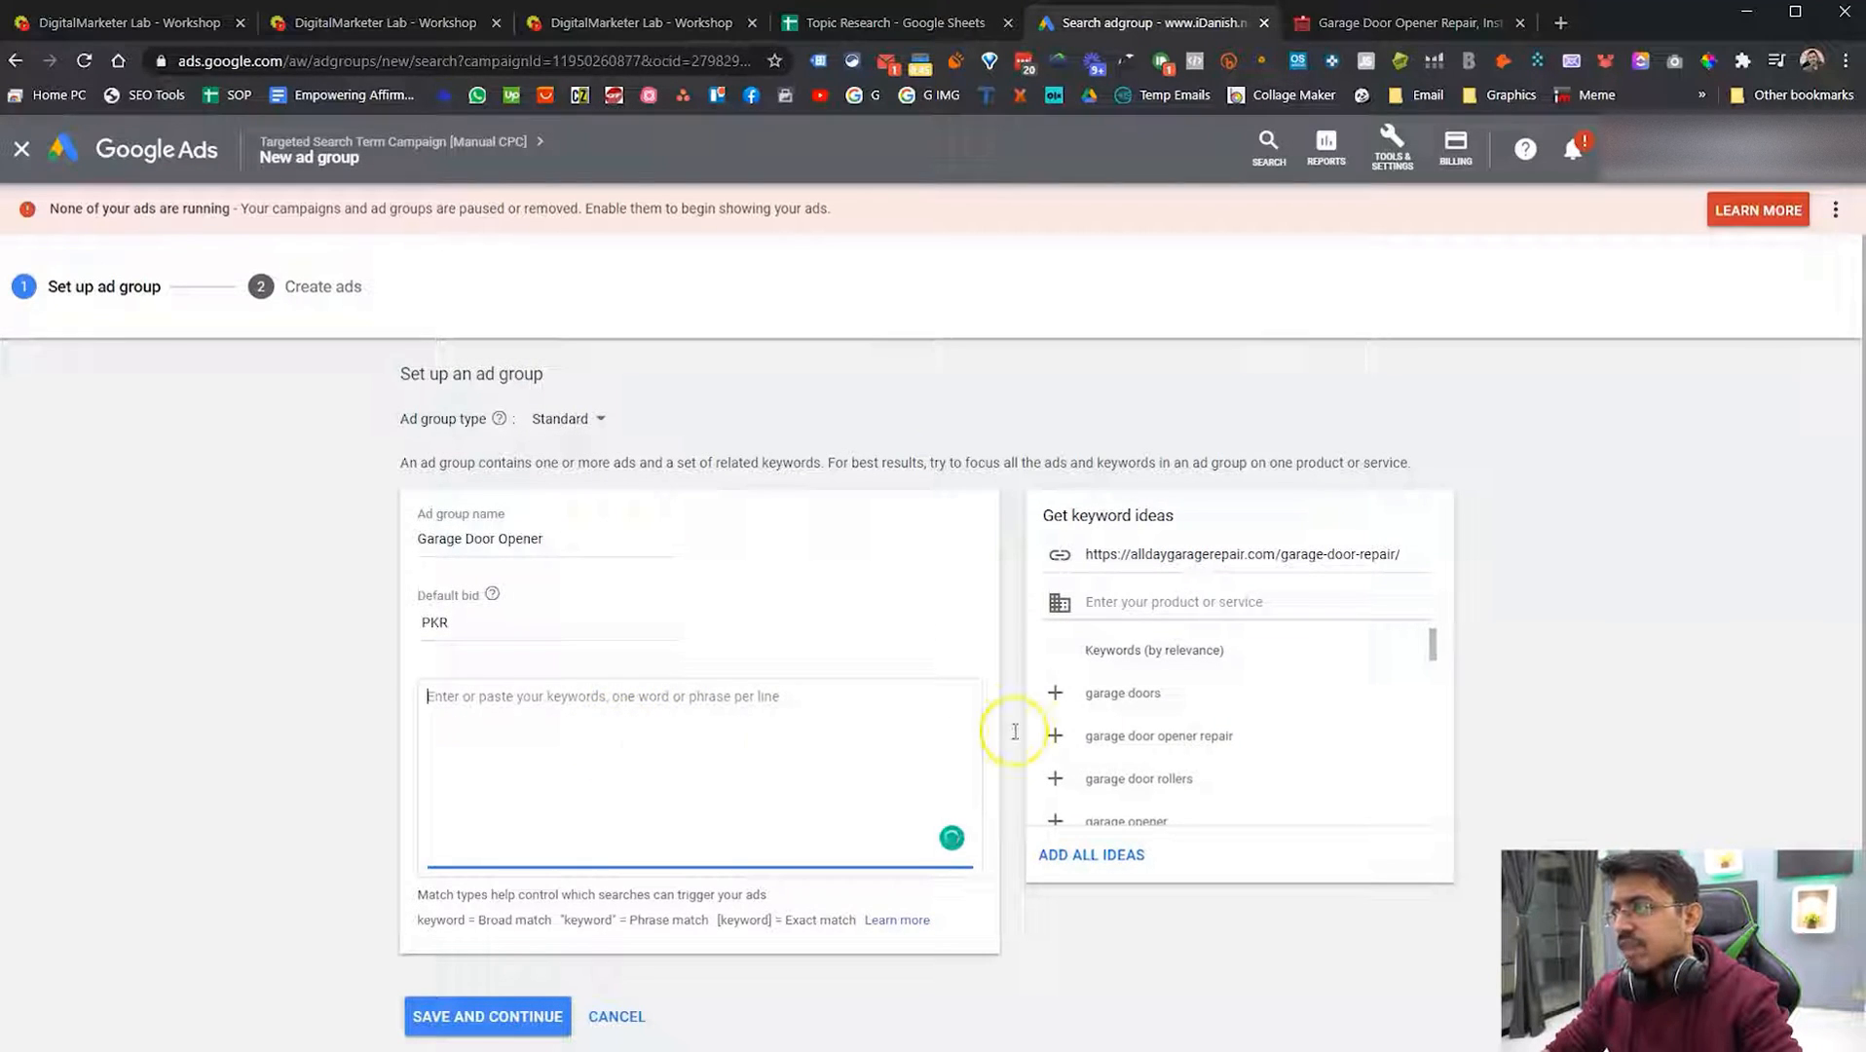
{"action": "left_click", "coordinate": [1178, 735]}
{"action": "left_click", "coordinate": [428, 698]}
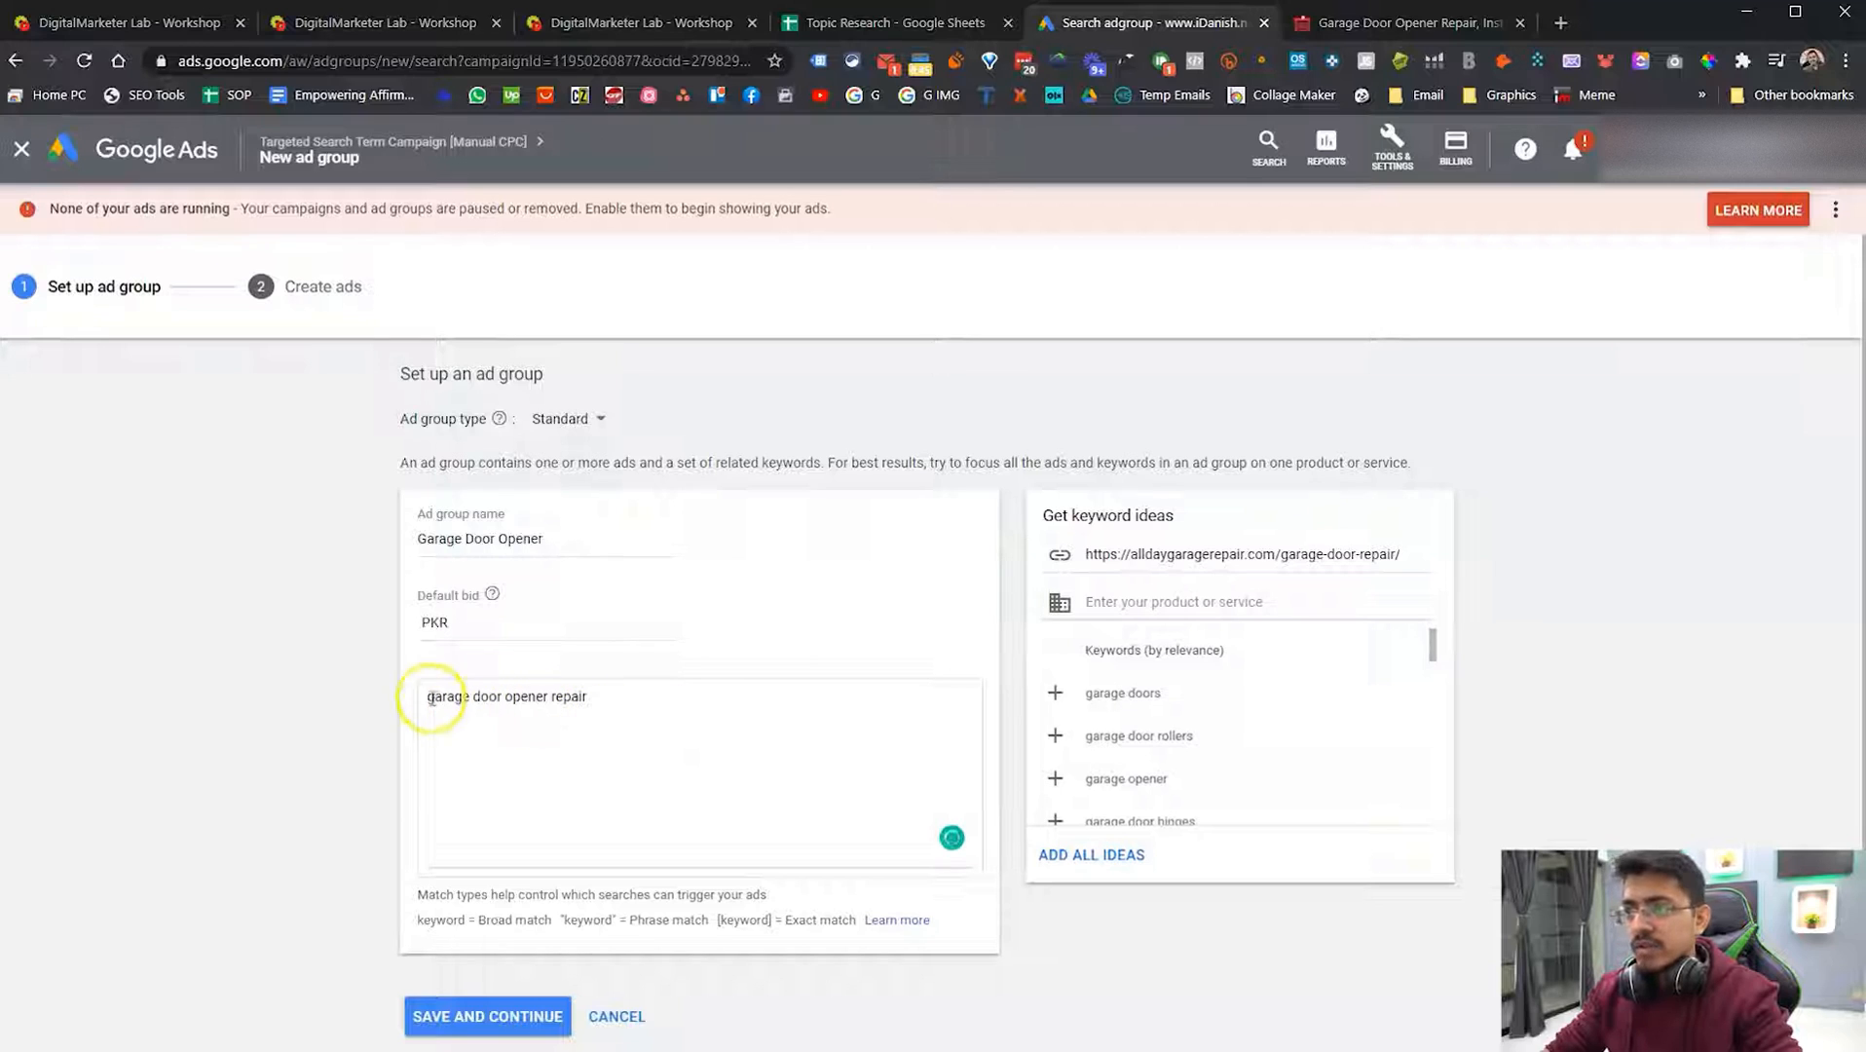
{"action": "type", "text": "\""}
{"action": "key", "text": "ctrl+Right"}
{"action": "type", "text": "+"}
{"action": "type", "text": "+"}
{"action": "key", "text": "BackSpace"}
{"action": "type", "text": "+"}
{"action": "key", "text": "ctrl+Right"}
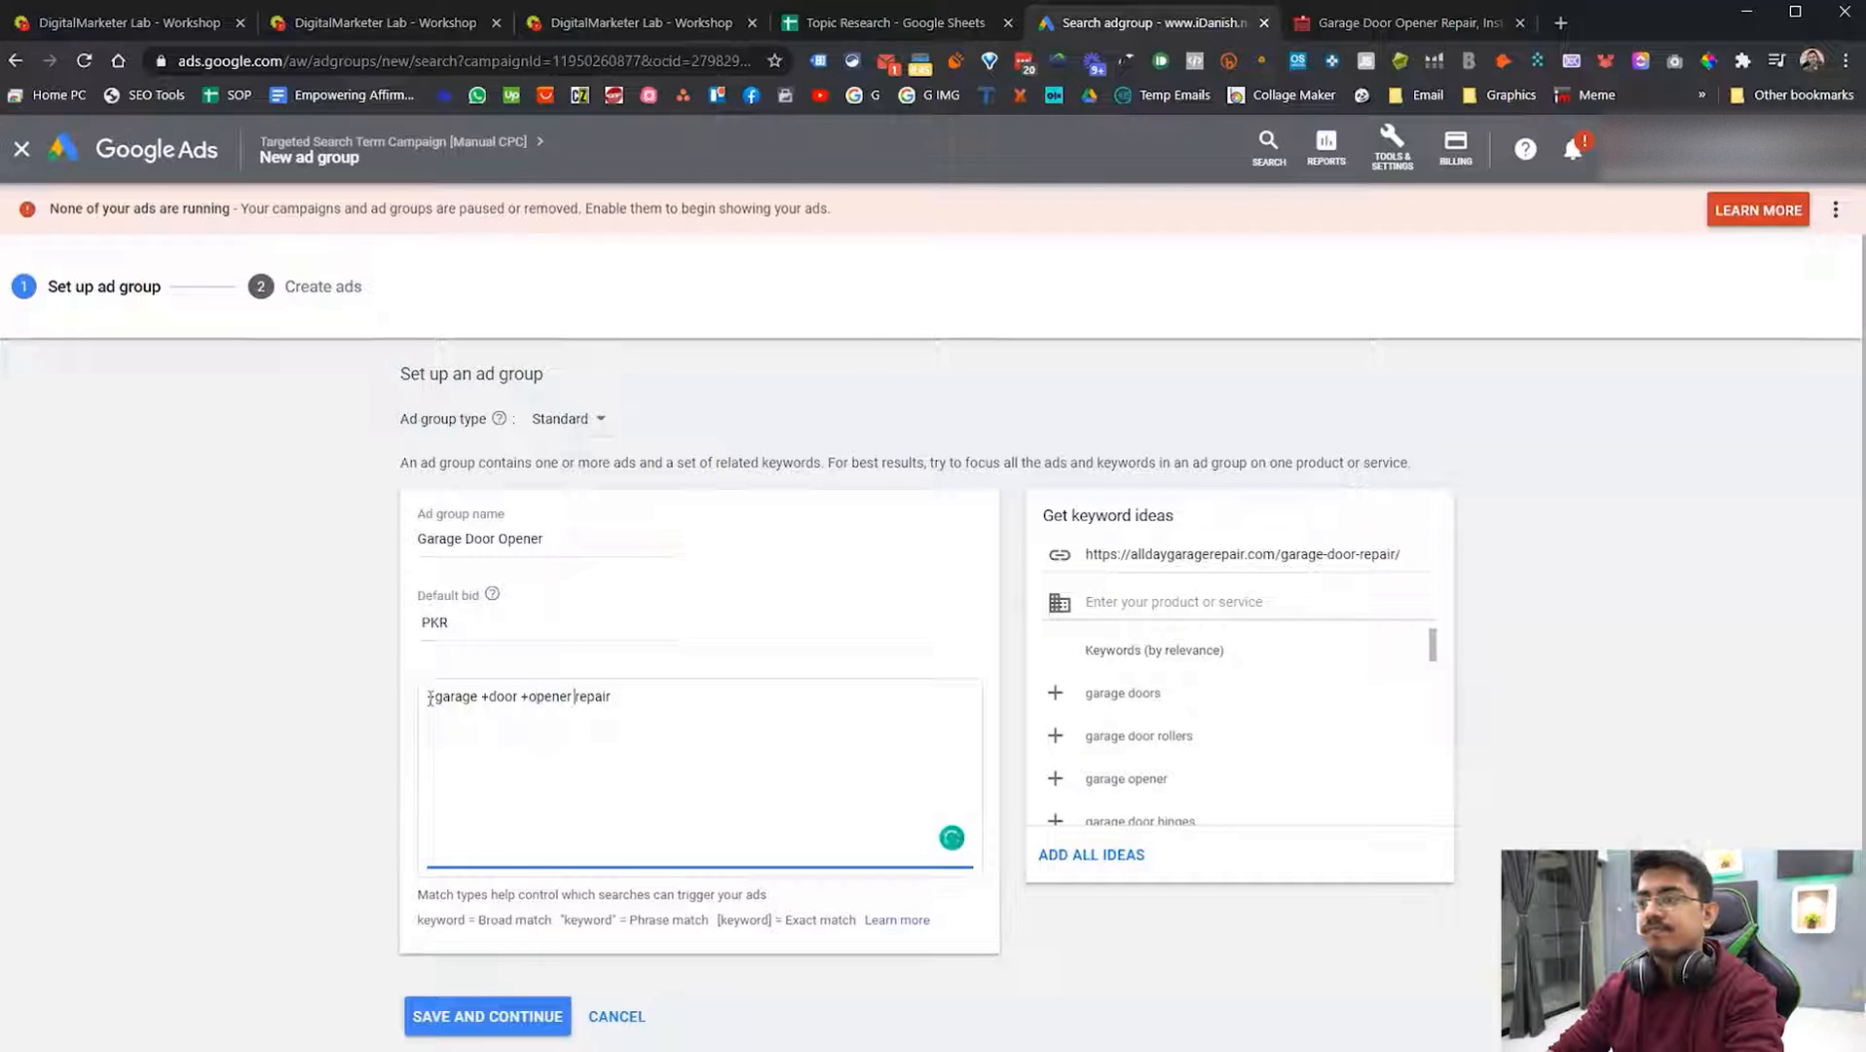
{"action": "type", "text": "+"}
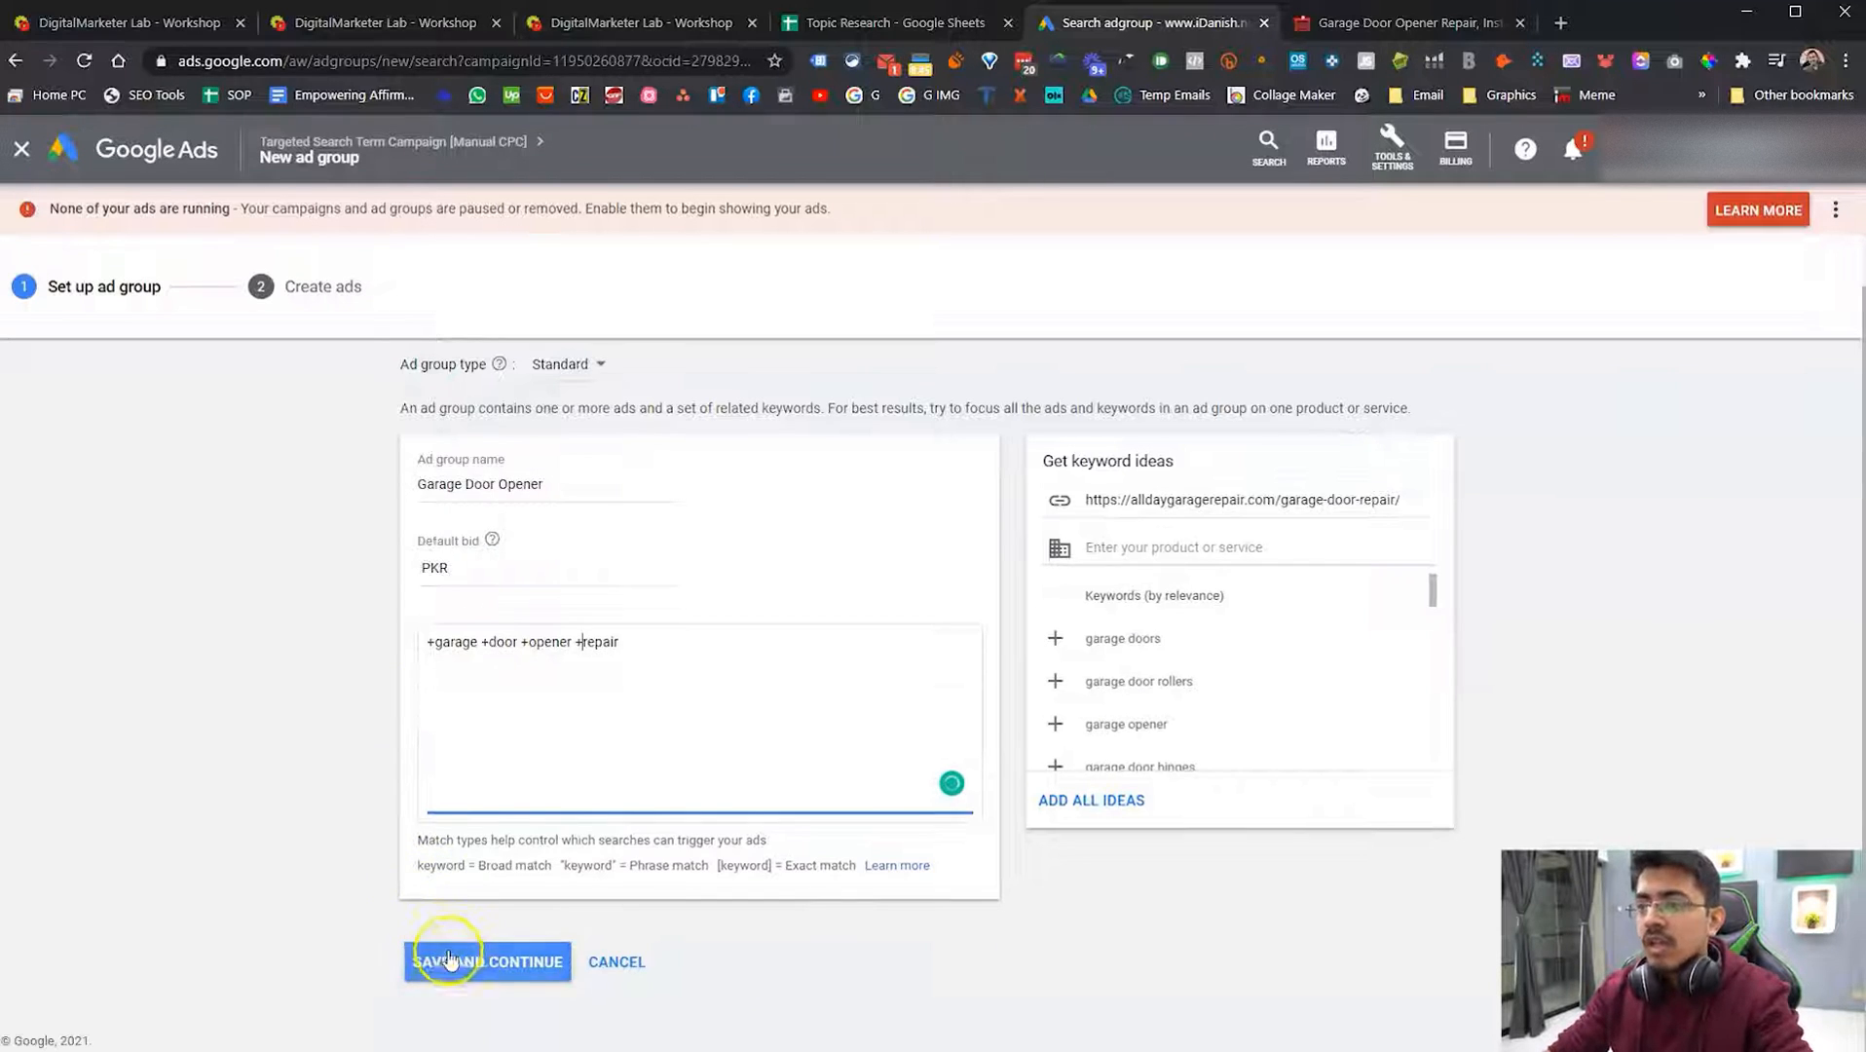
Step: Set the ad group's default bid to PKR 5 and save it to continue to ad creation
{"action": "left_click", "coordinate": [440, 1016]}
{"action": "left_click", "coordinate": [509, 613]}
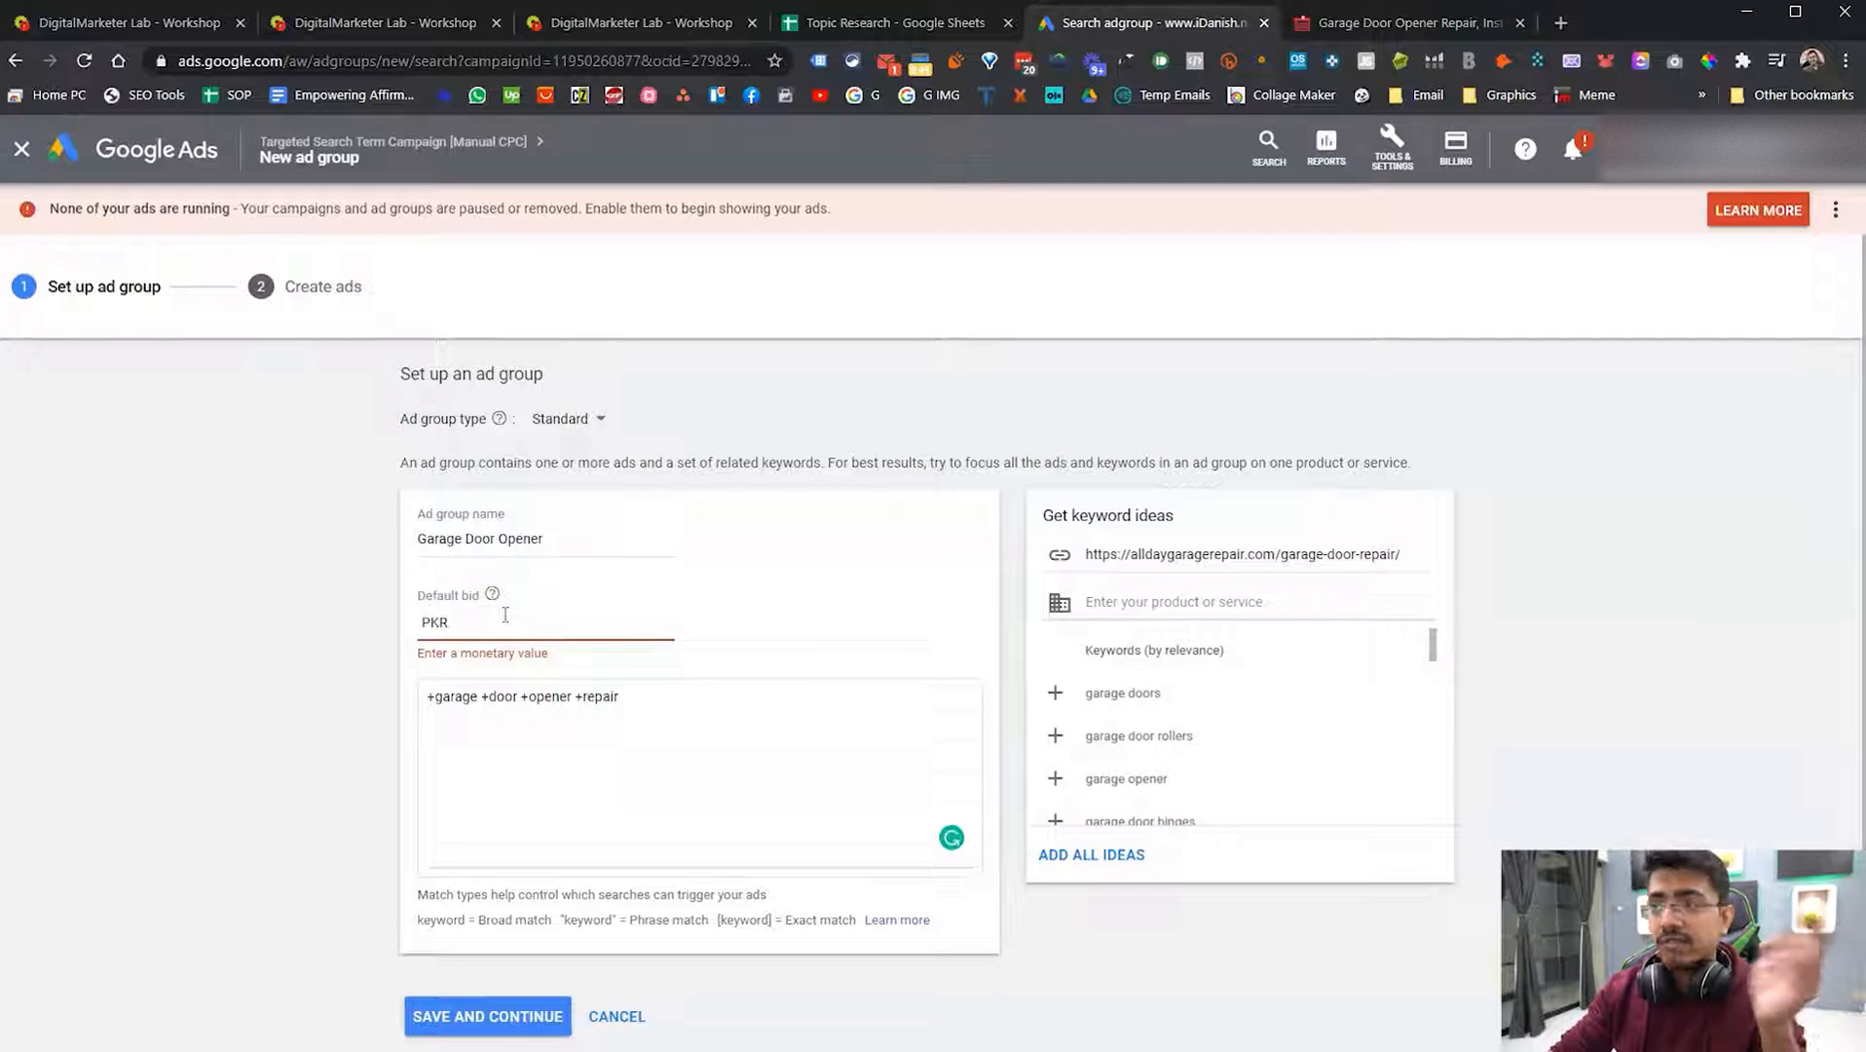
{"action": "type", "text": "5"}
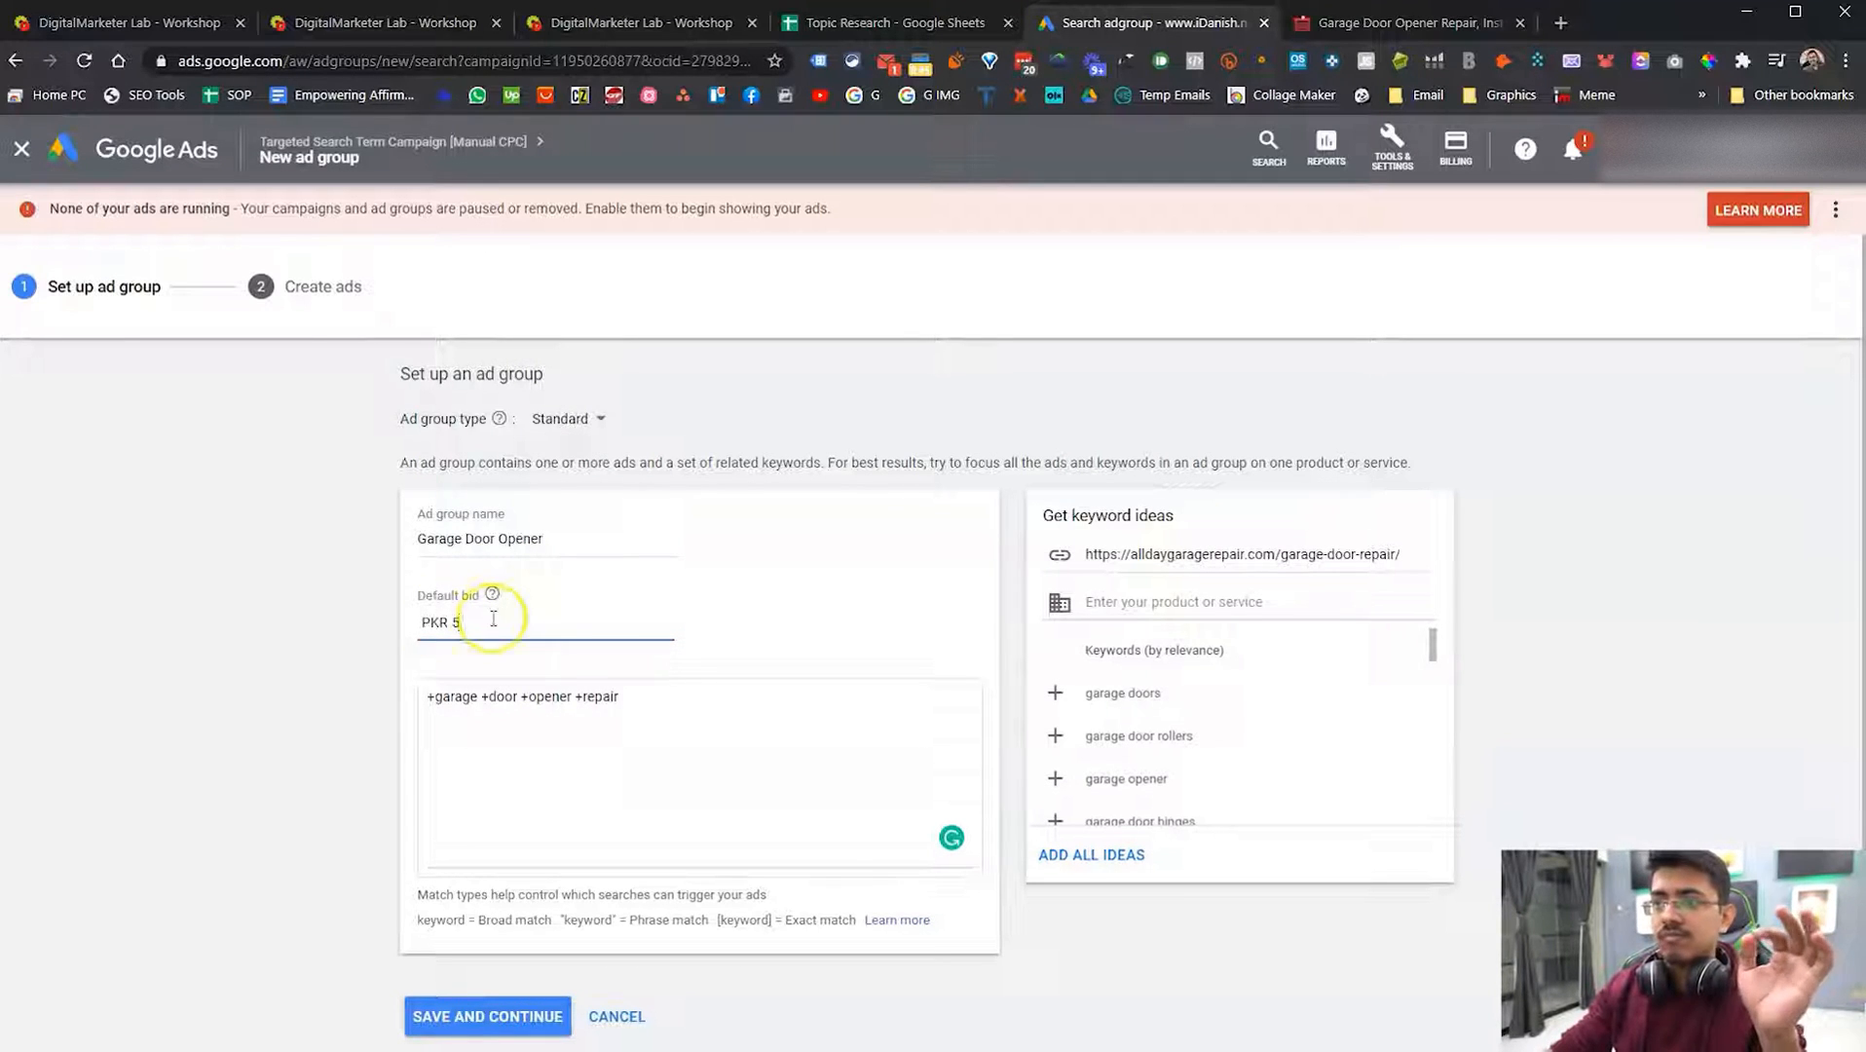
{"action": "left_click", "coordinate": [548, 1019]}
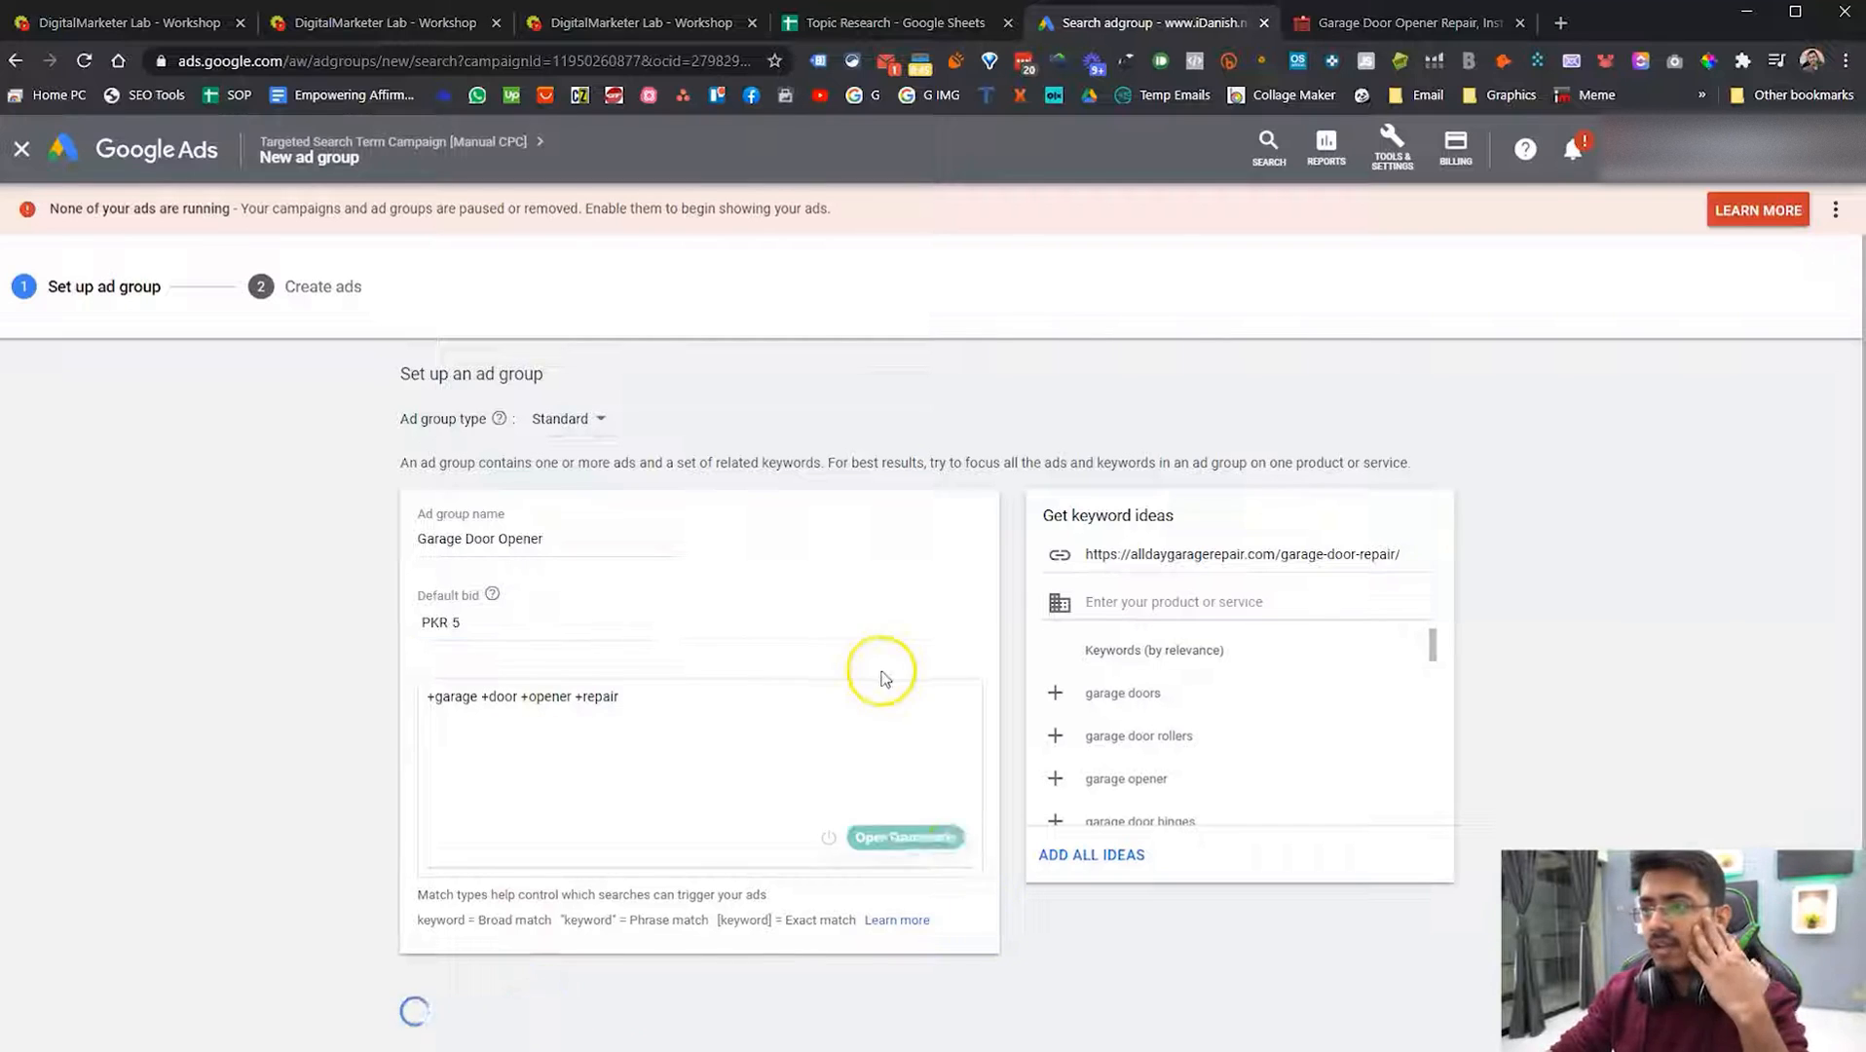
Step: Change headline 1 of the new text ad to "Garage Door Opener Reapir" and review the other prefilled headlines
{"action": "scroll", "coordinate": [935, 682], "scroll_direction": "down", "scroll_amount": 3}
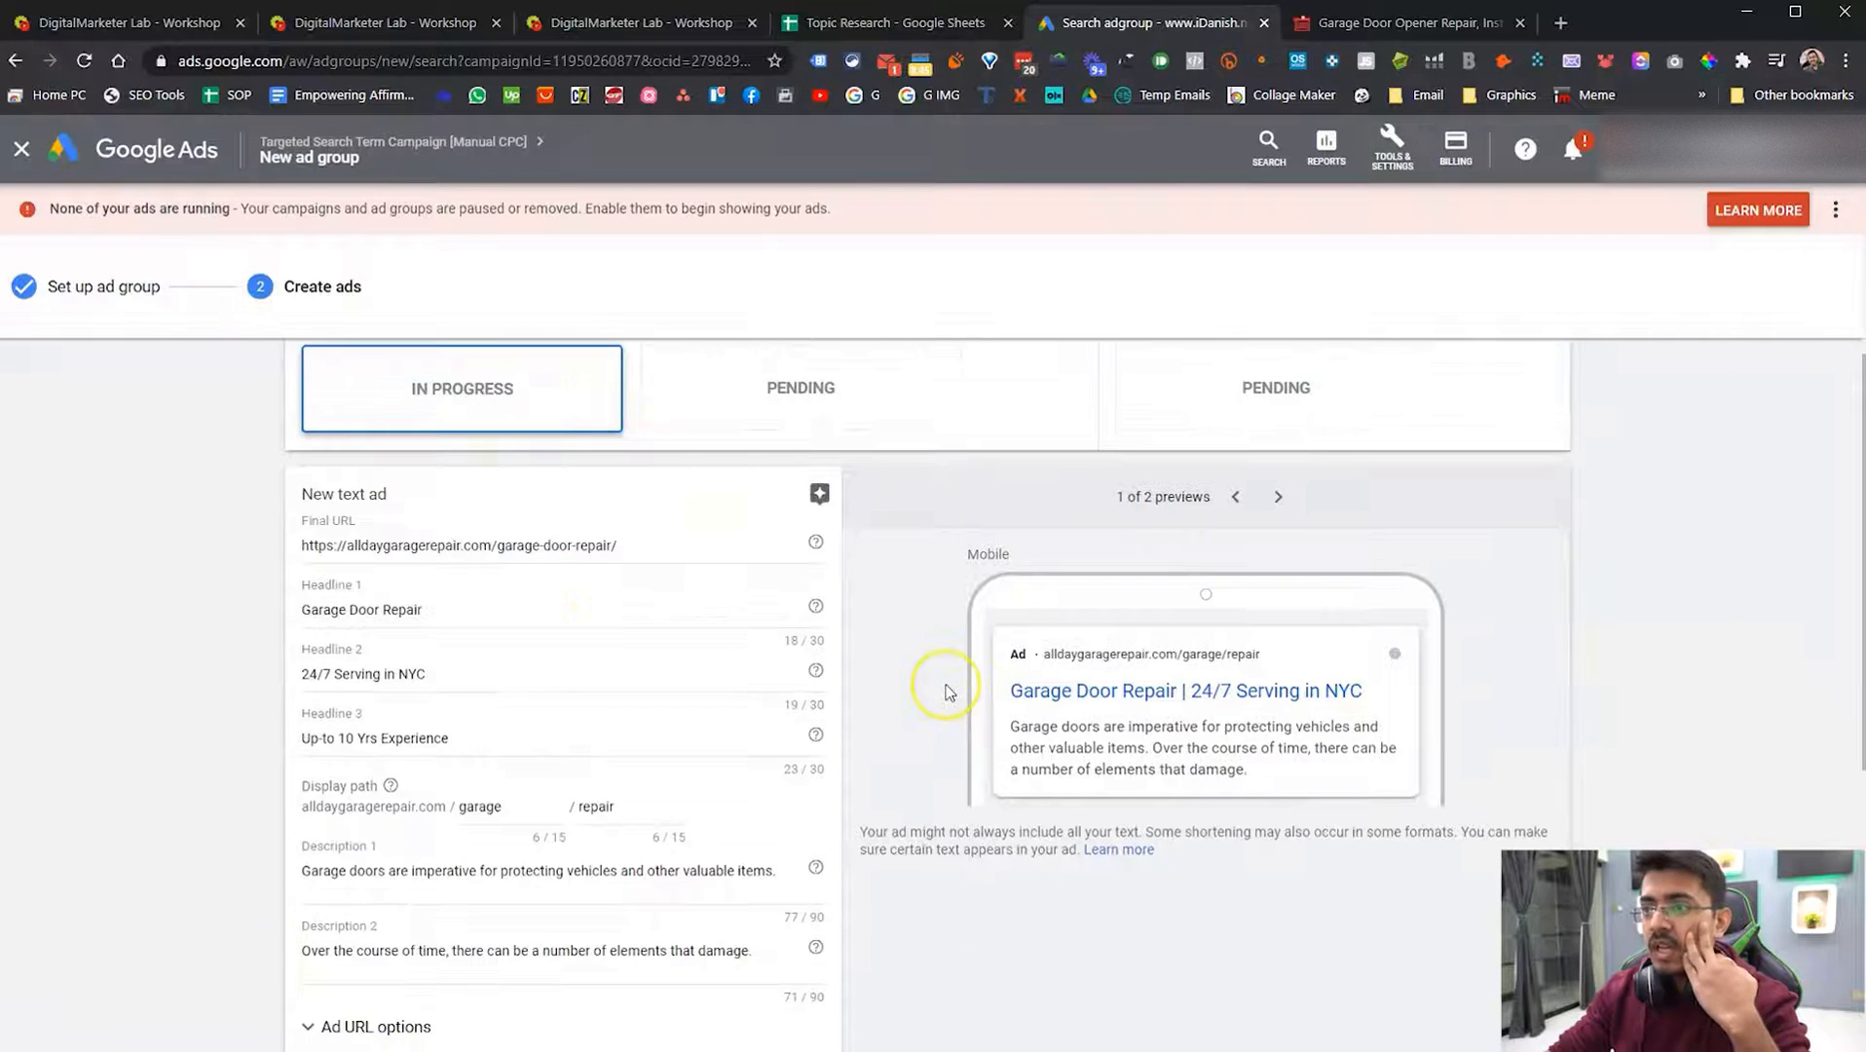
{"action": "scroll", "coordinate": [945, 691], "scroll_direction": "down", "scroll_amount": 6}
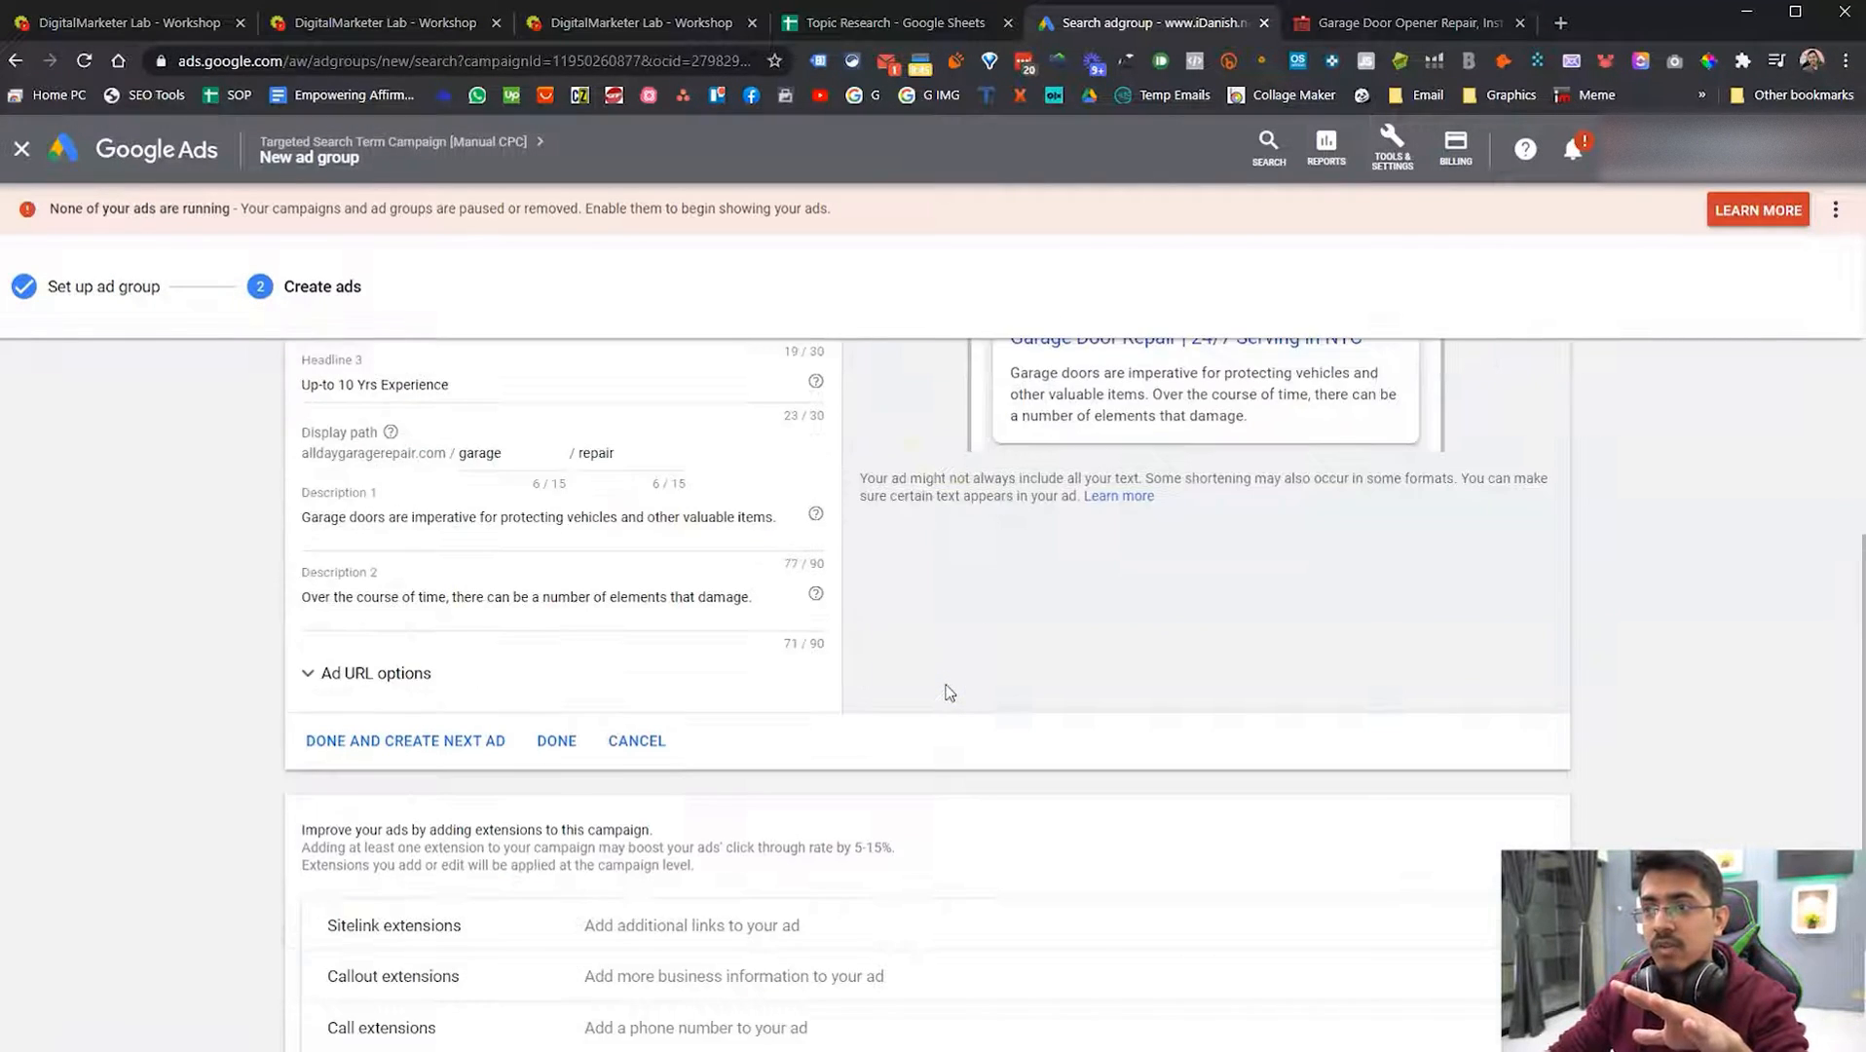
{"action": "scroll", "coordinate": [949, 692], "scroll_direction": "up", "scroll_amount": 8}
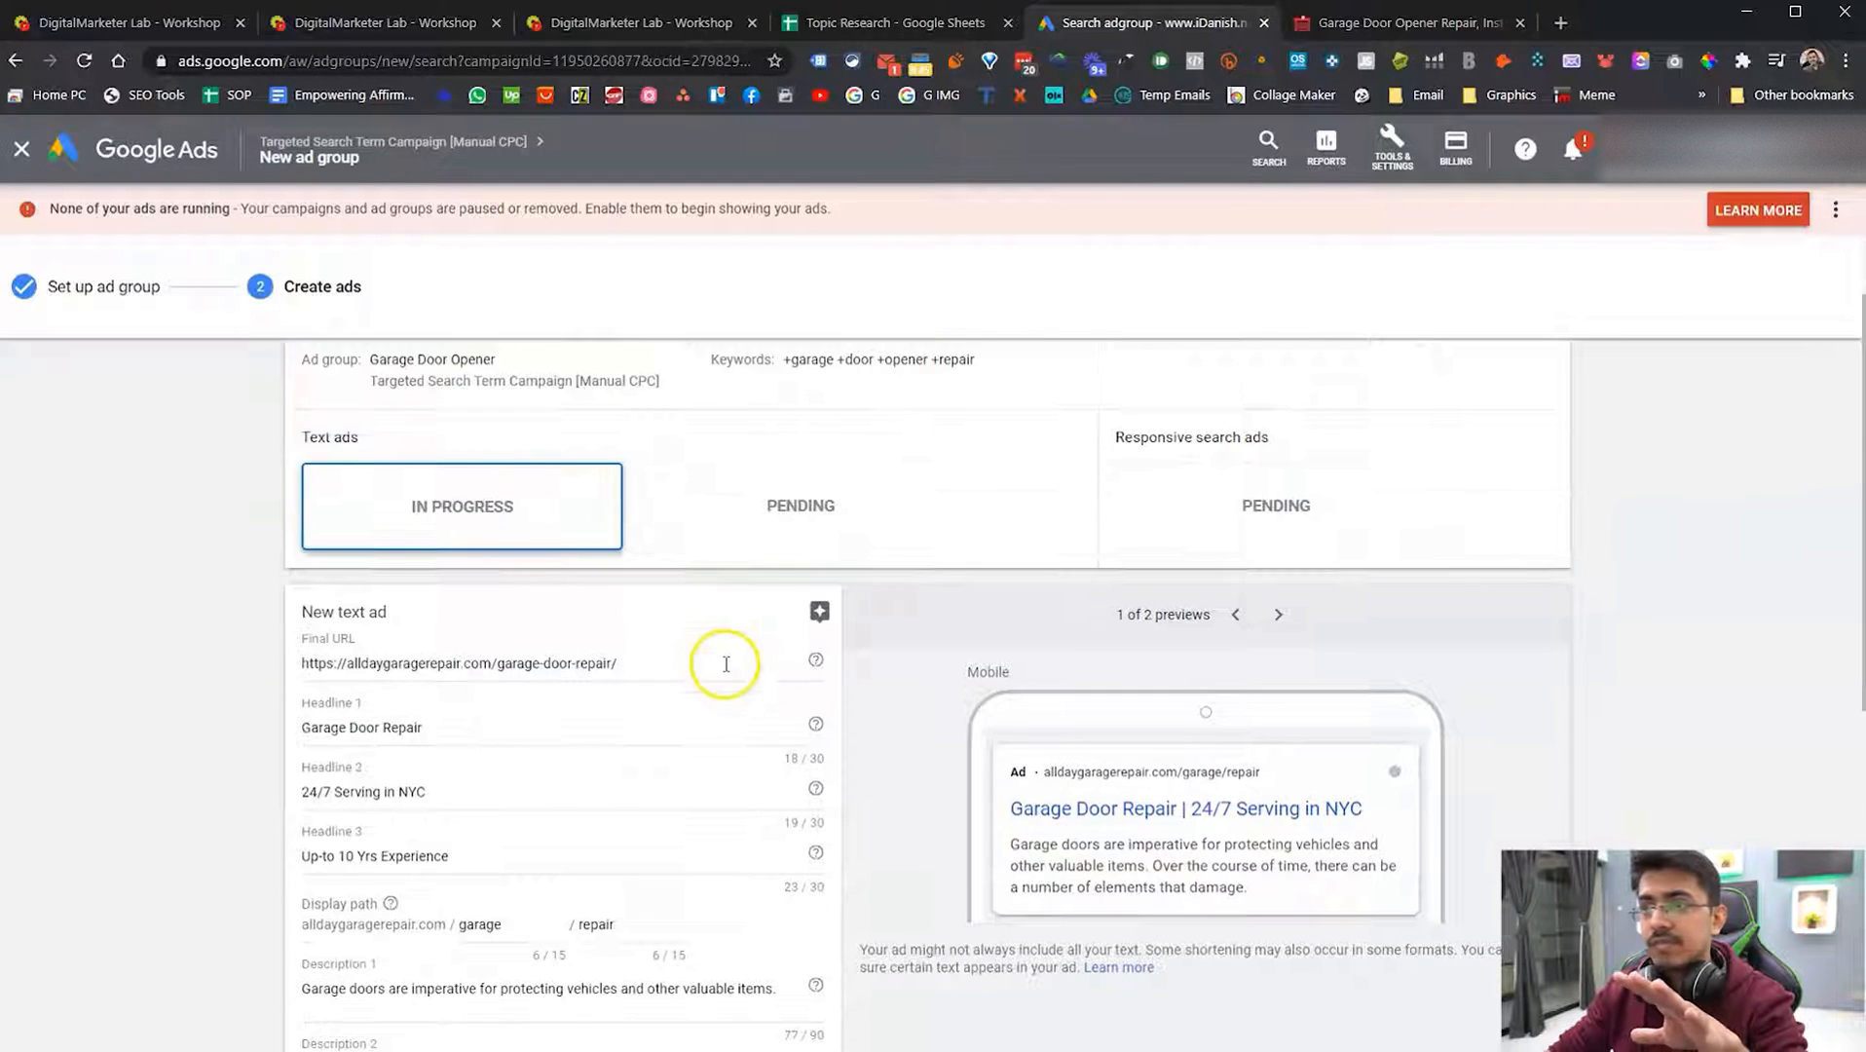
{"action": "scroll", "coordinate": [645, 669], "scroll_direction": "down", "scroll_amount": 1}
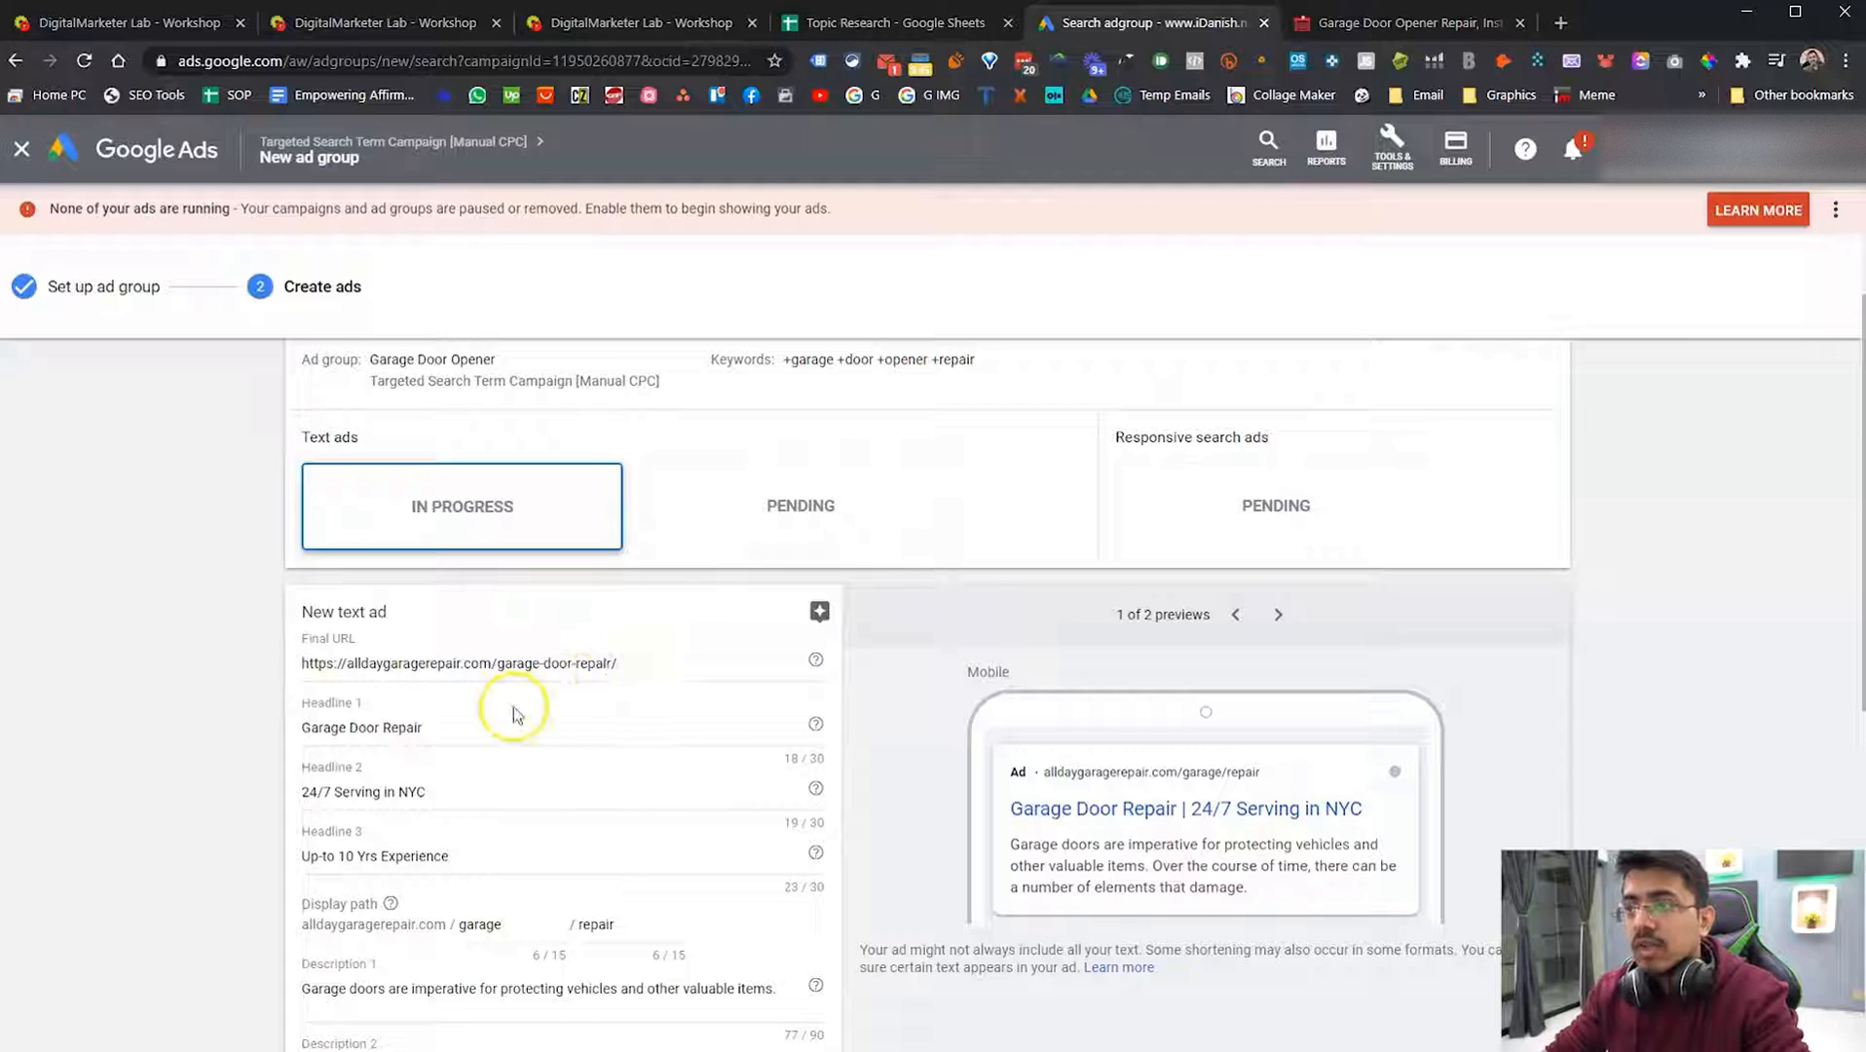
{"action": "triple_click", "coordinate": [485, 727]}
{"action": "type", "text": "Garage Door Opener"}
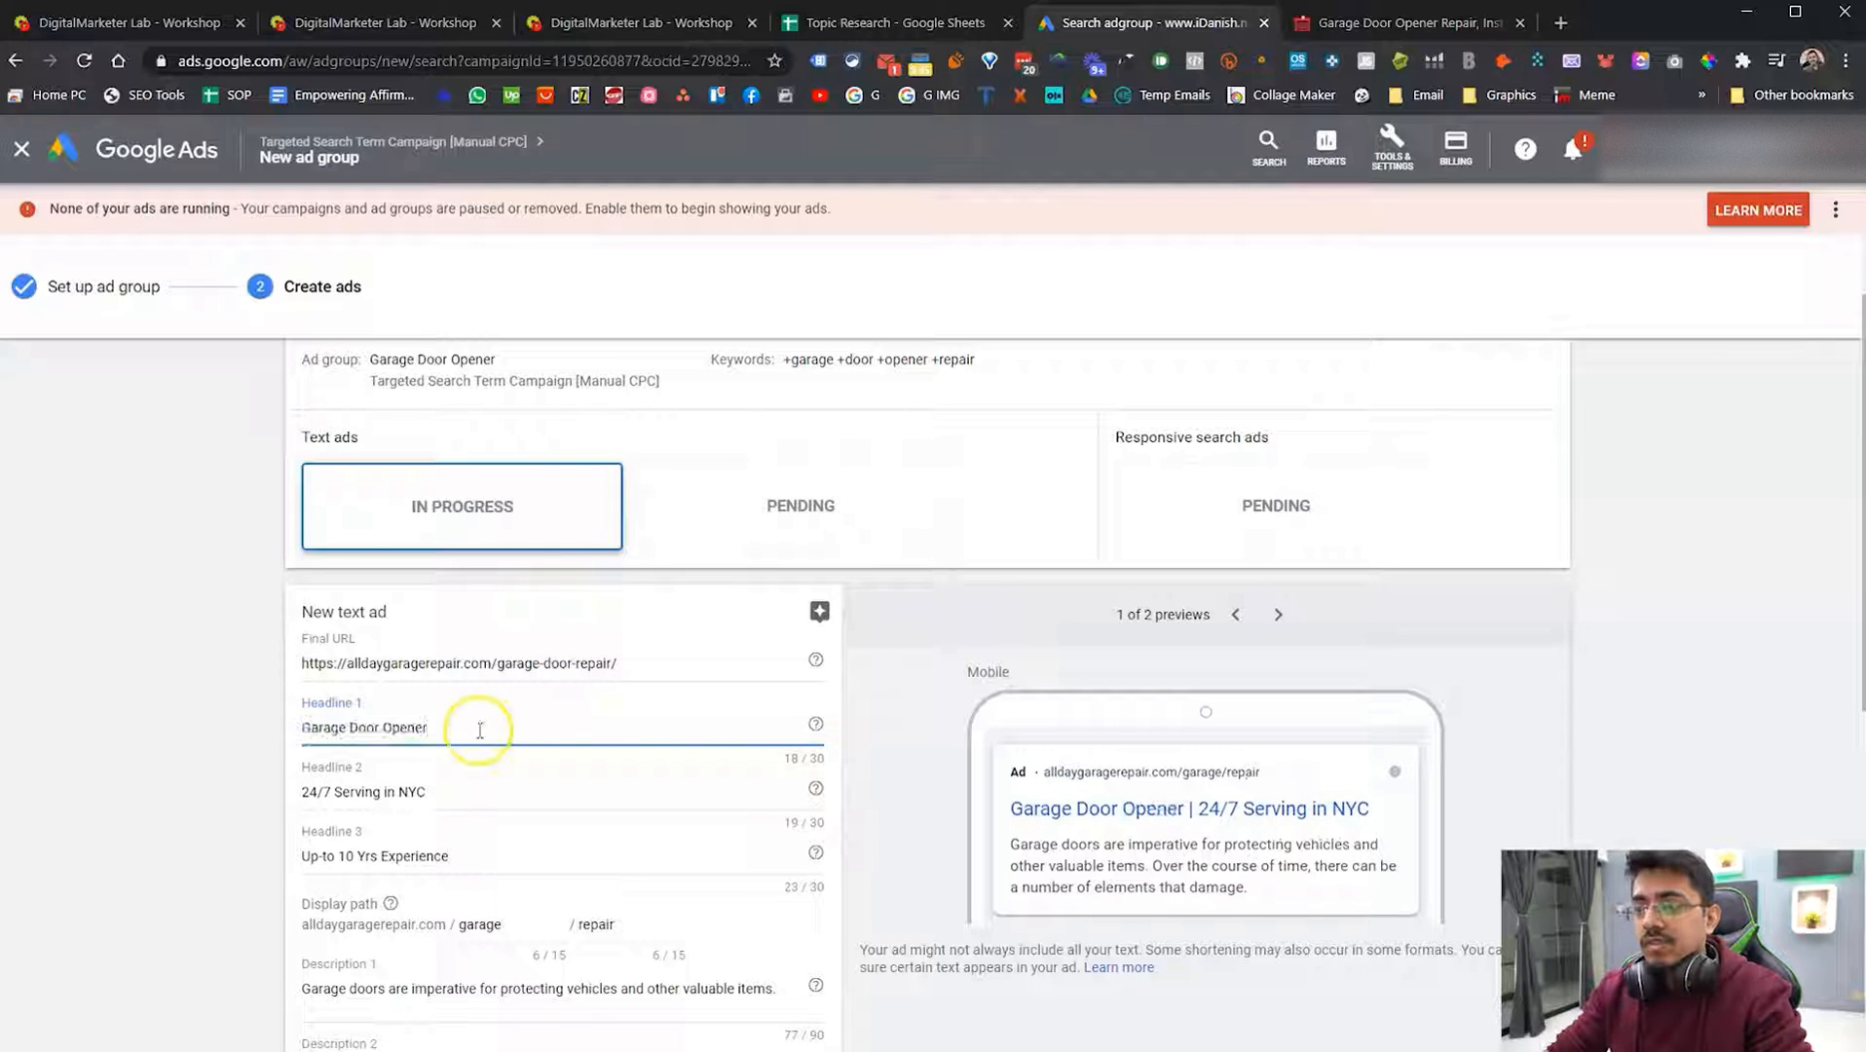
{"action": "type", "text": "Re"}
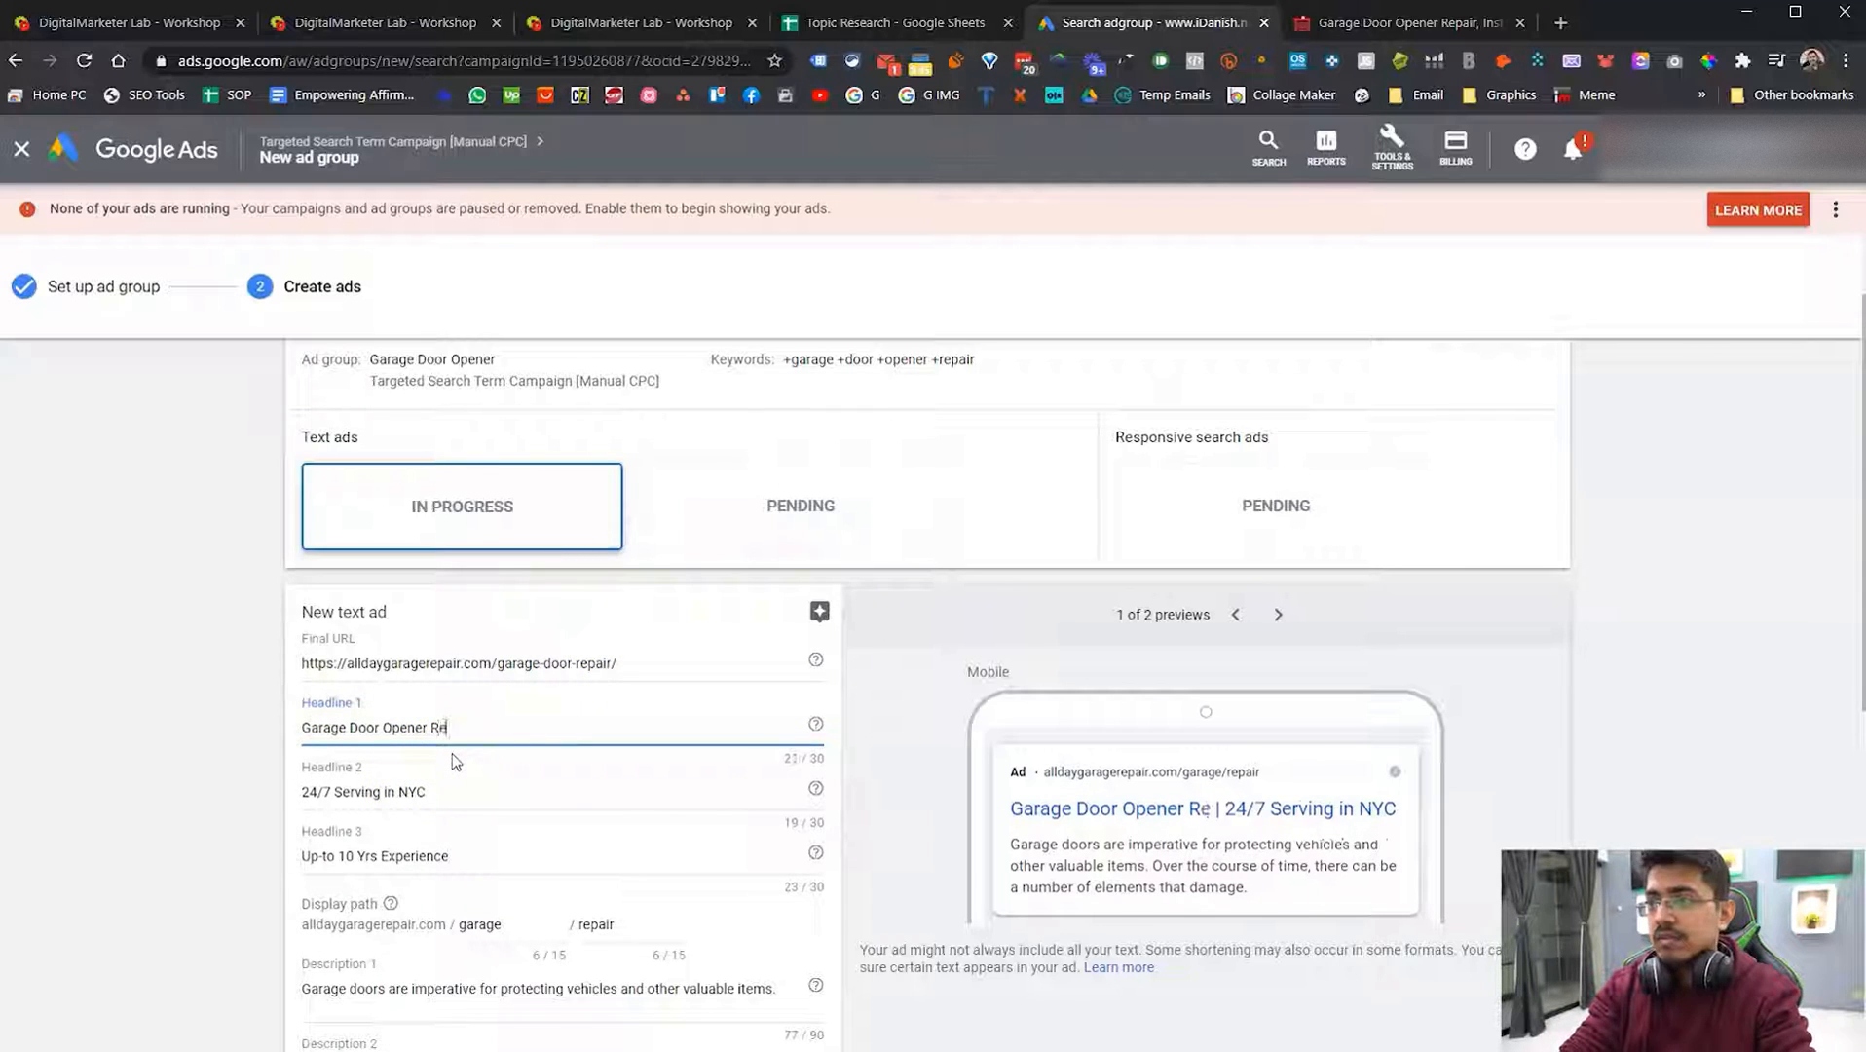
{"action": "type", "text": "apir"}
{"action": "left_click", "coordinate": [445, 787]}
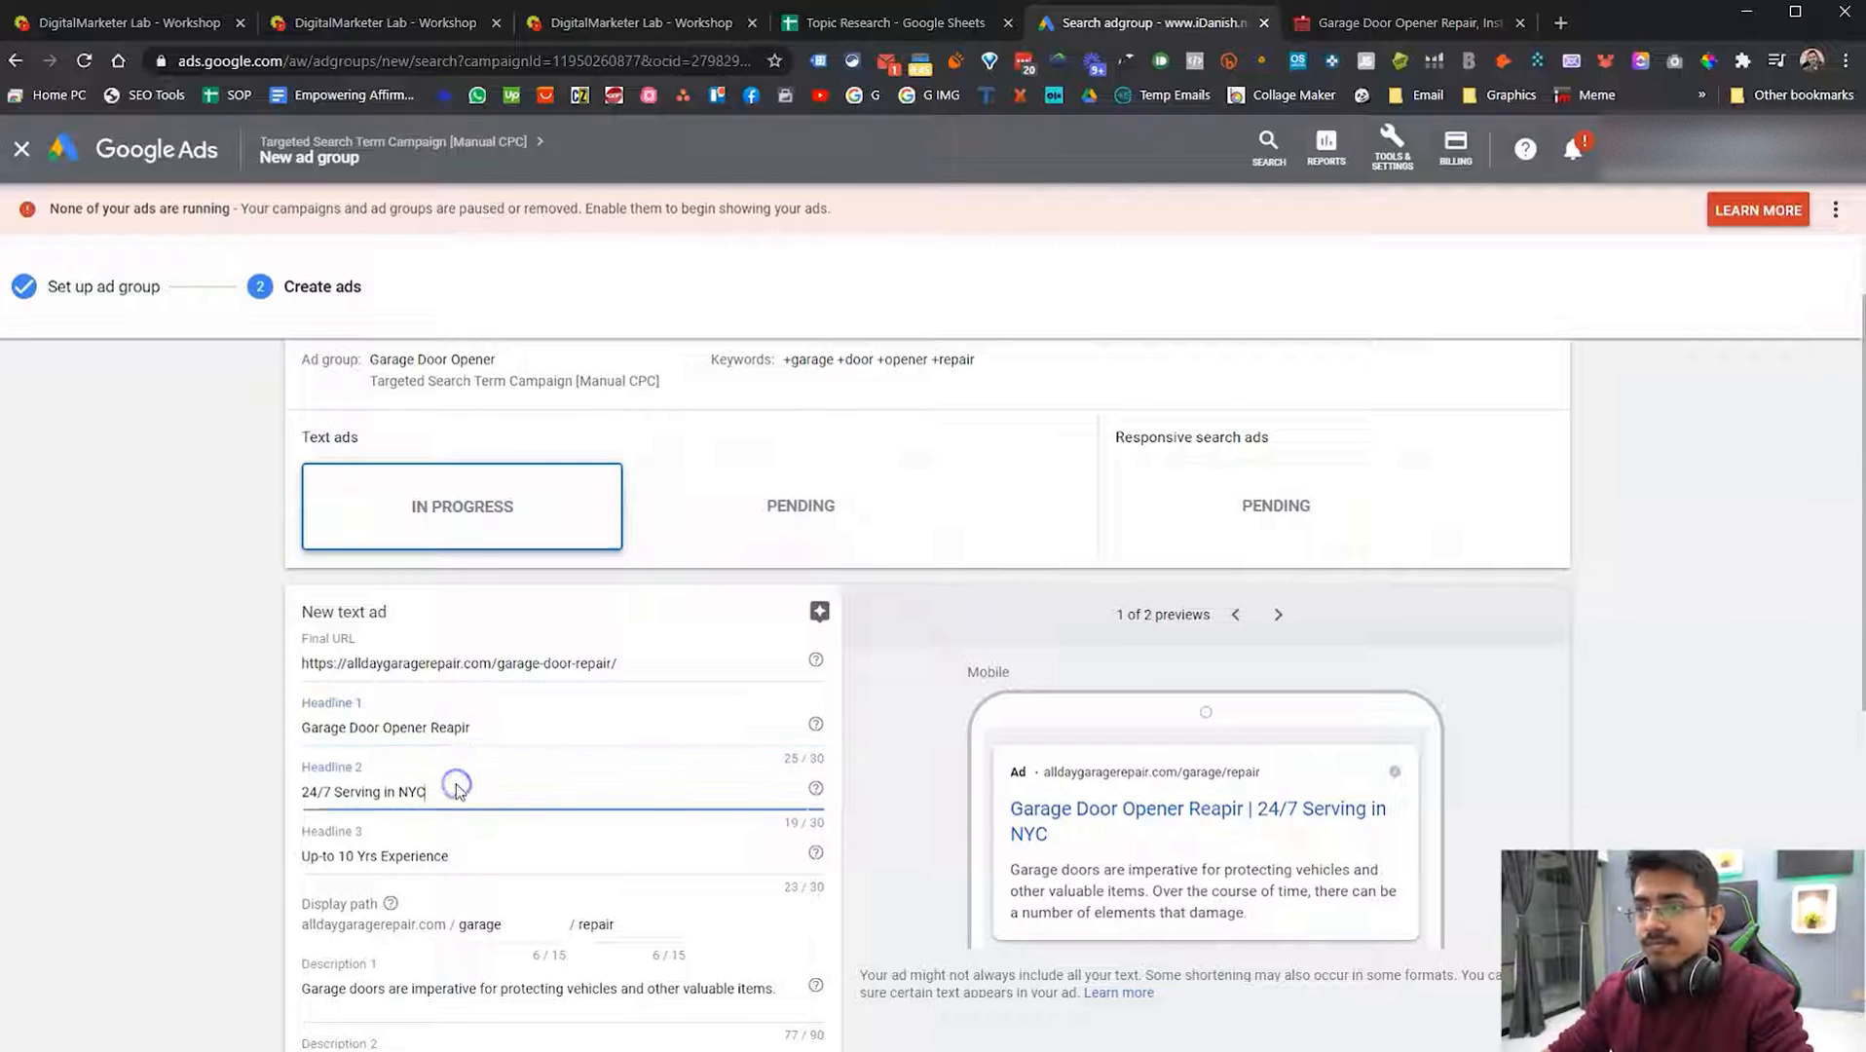
{"action": "left_click", "coordinate": [479, 854]}
{"action": "scroll", "coordinate": [479, 961], "scroll_direction": "down", "scroll_amount": 2}
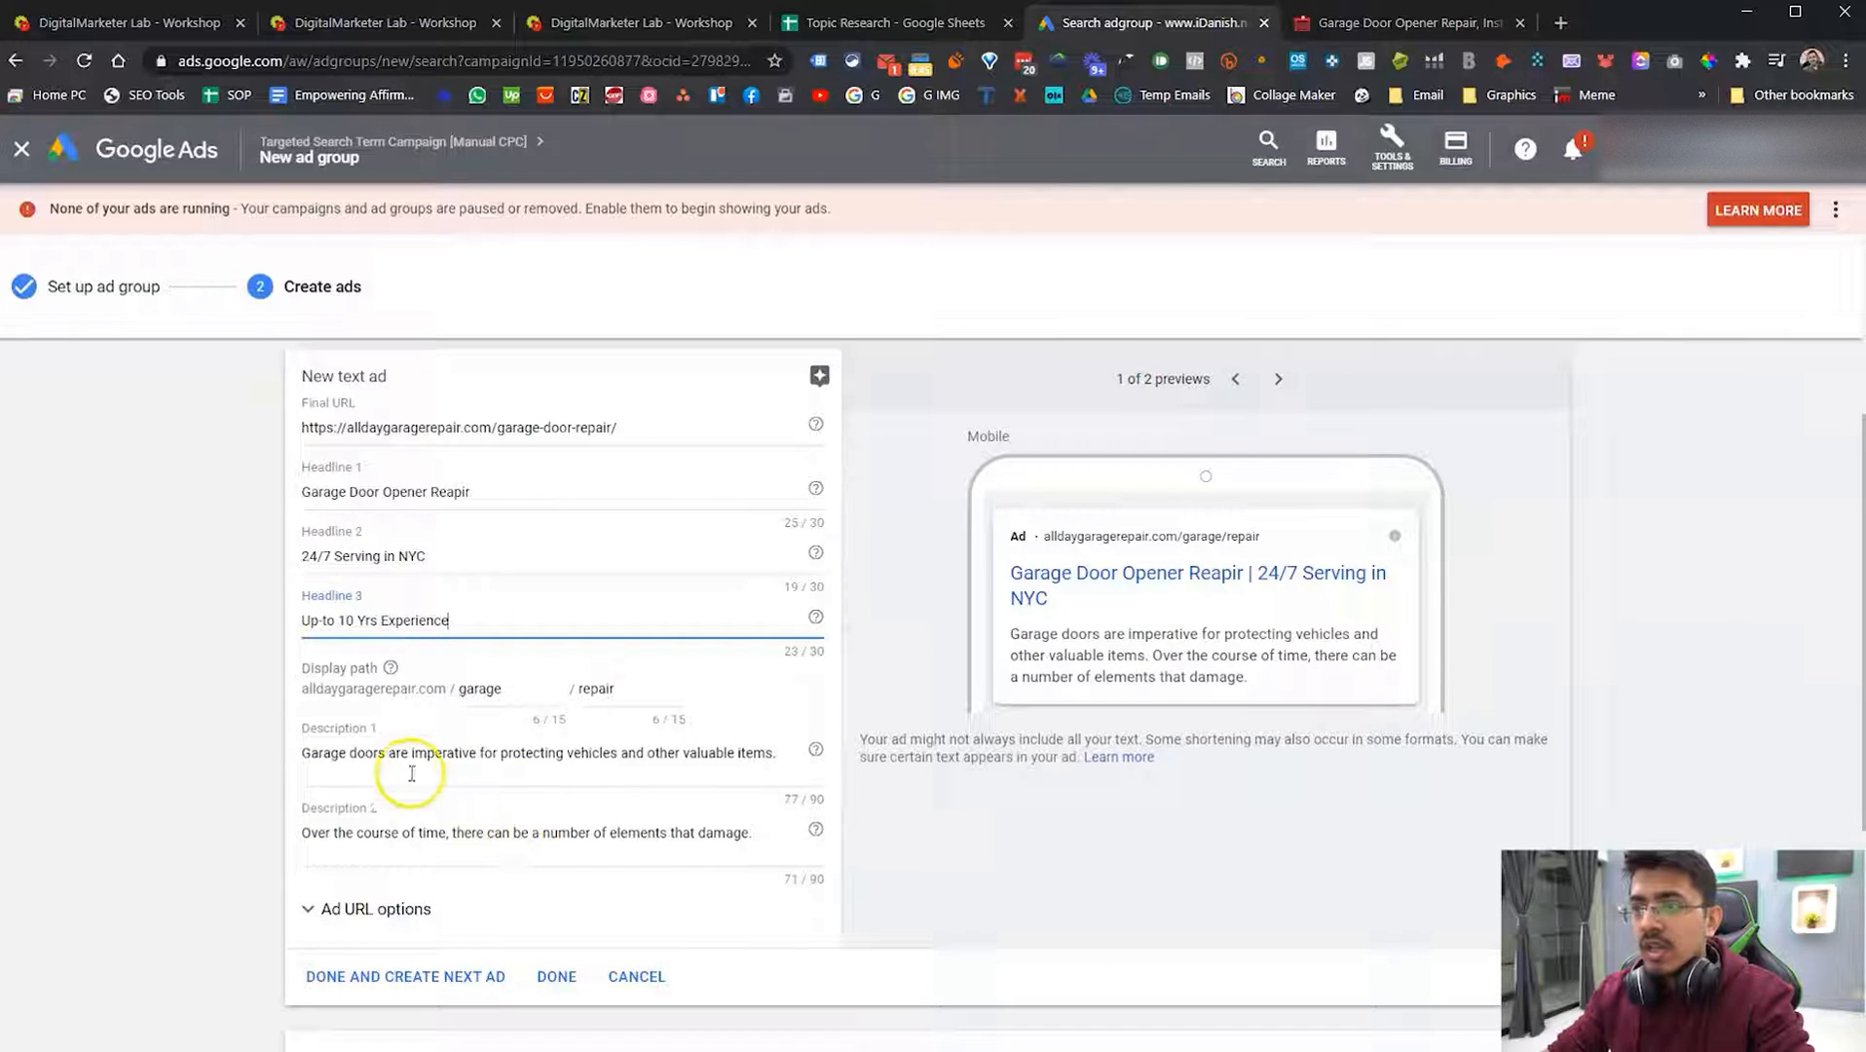
Step: Review the text ad's two descriptions and change the first part of its display path to "garage-opener", keeping "repair" as the second
{"action": "left_click_drag", "start_coordinate": [396, 751], "coordinate": [699, 752]}
{"action": "left_click", "coordinate": [603, 832]}
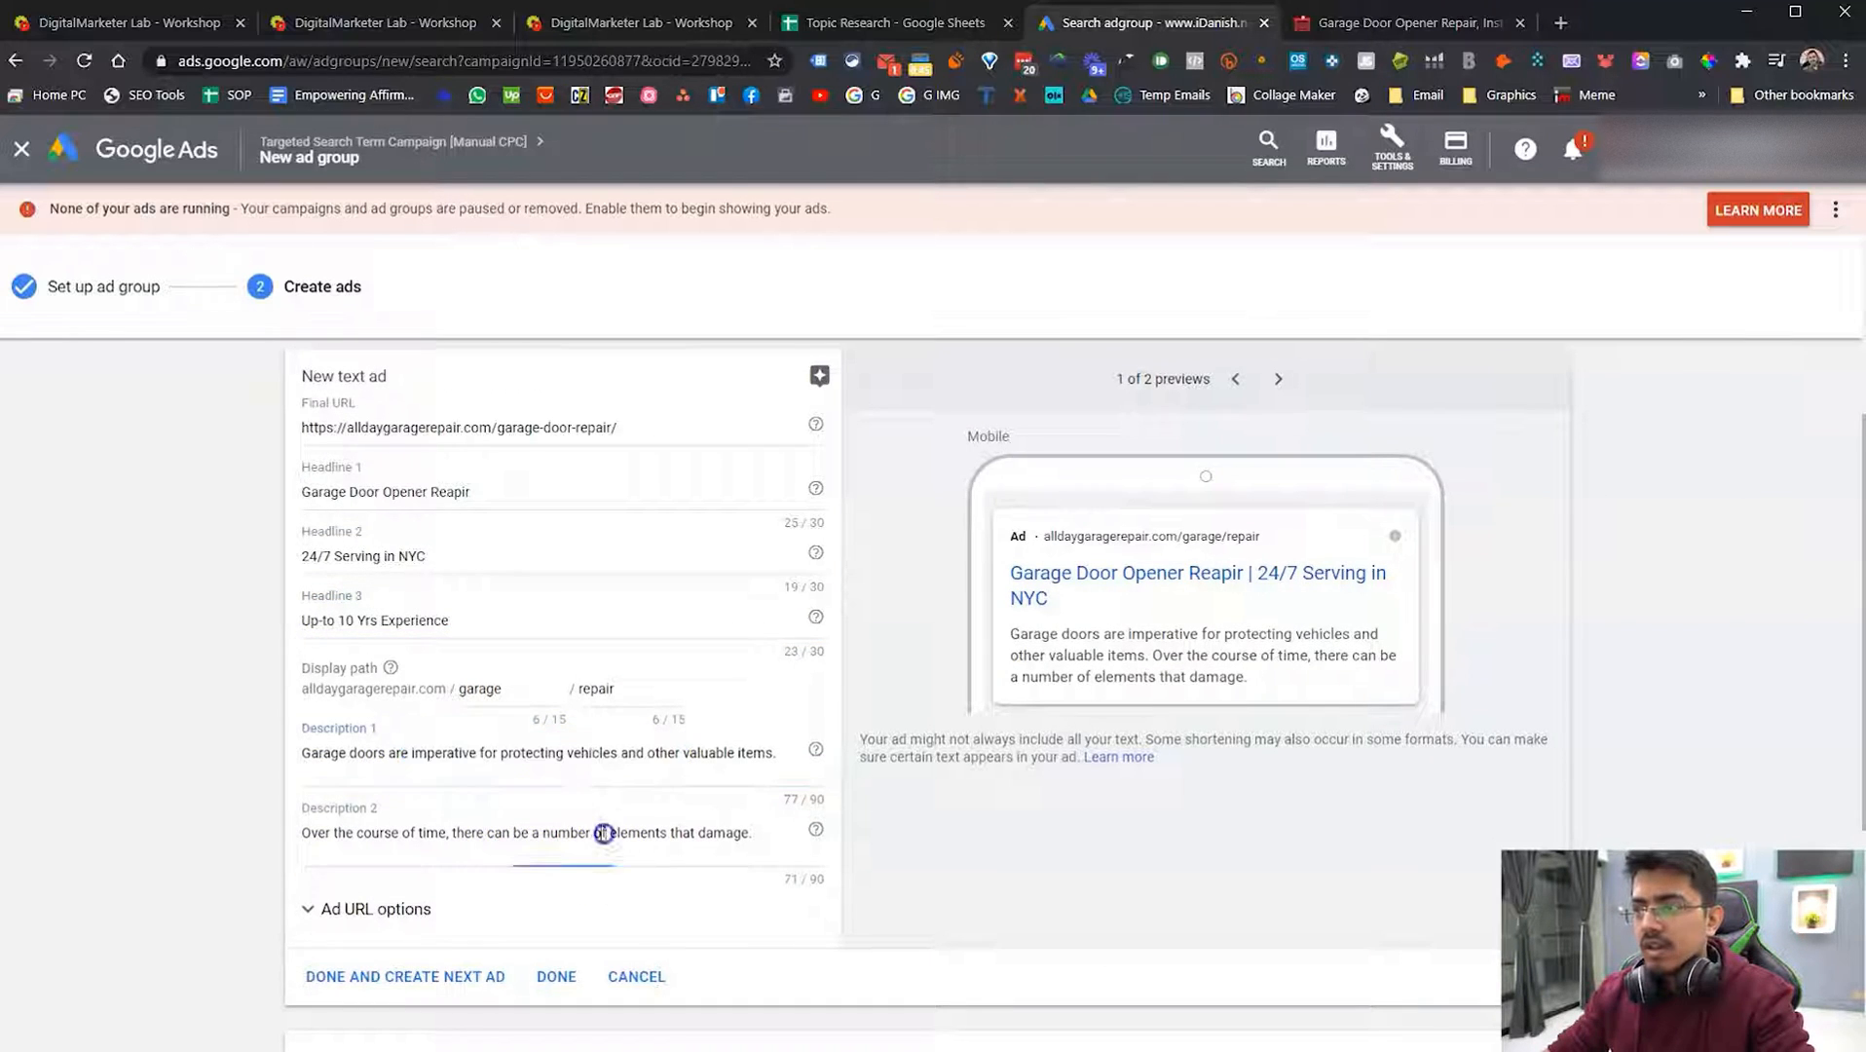
{"action": "left_click", "coordinate": [417, 752]}
{"action": "left_click", "coordinate": [500, 688]}
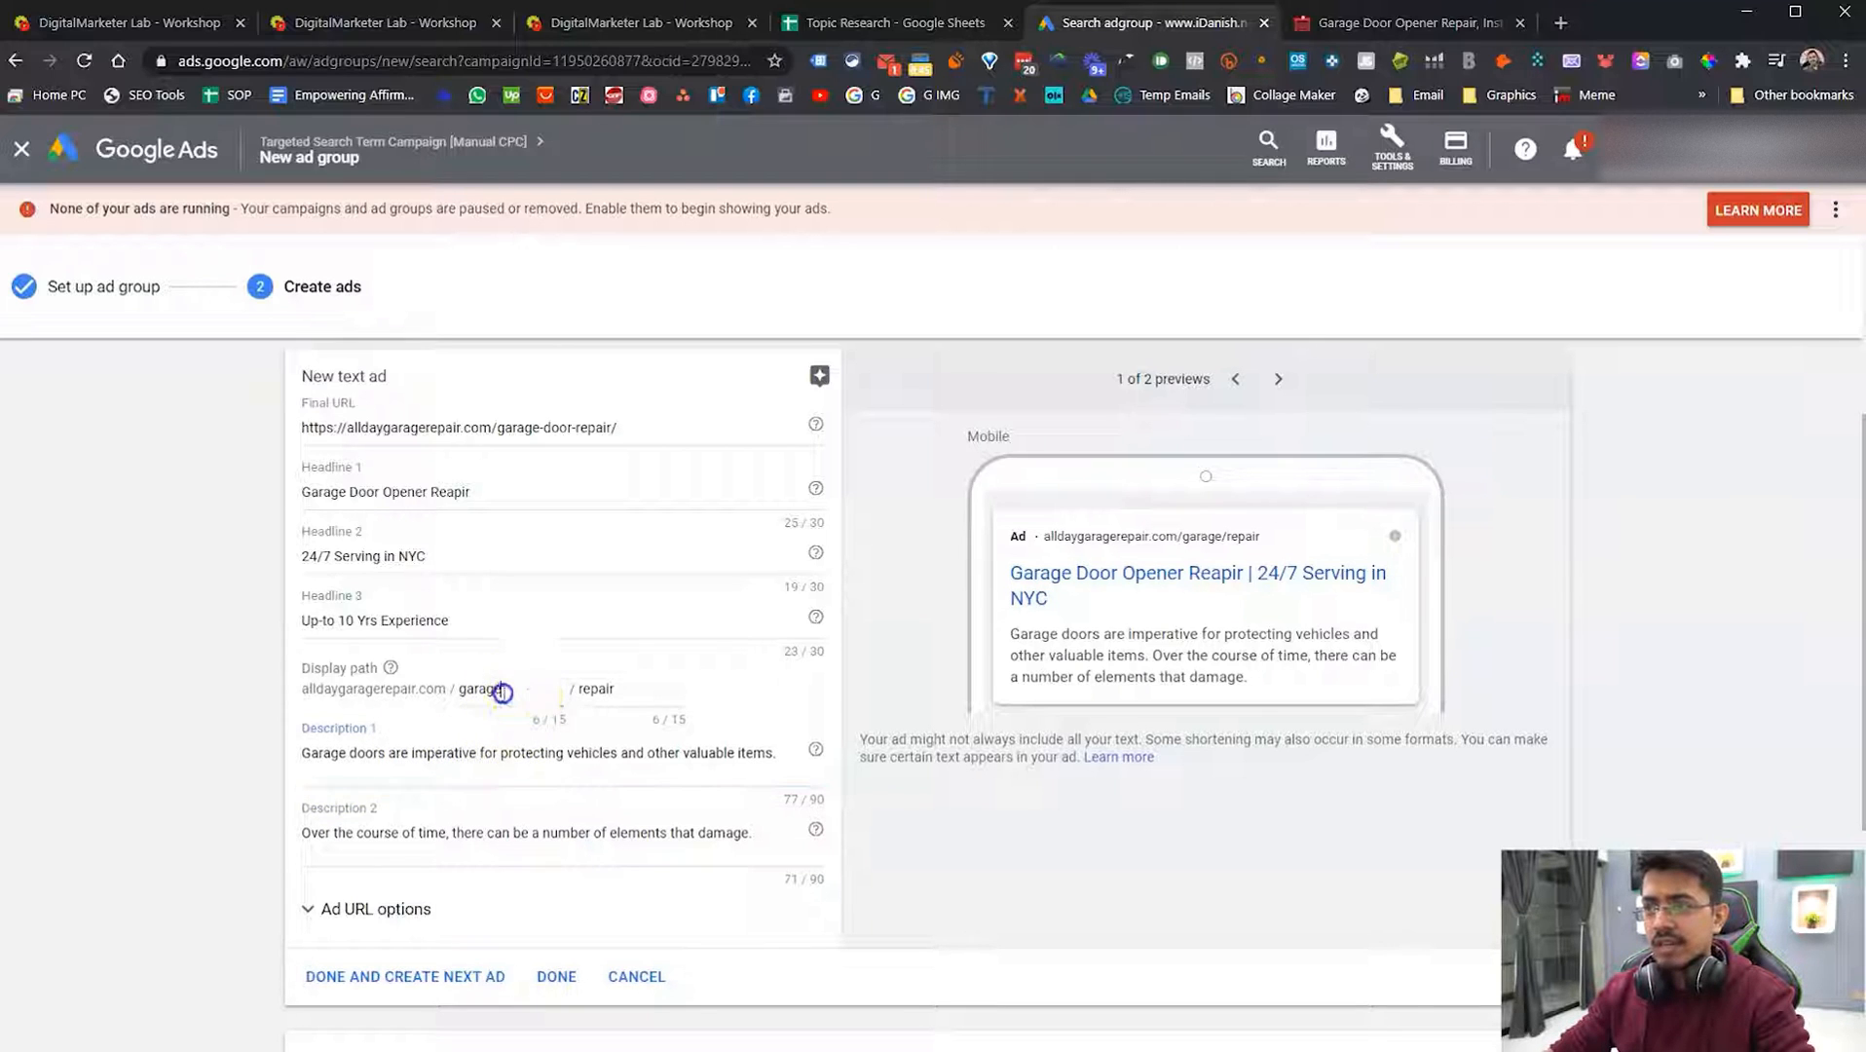
{"action": "type", "text": "-o"}
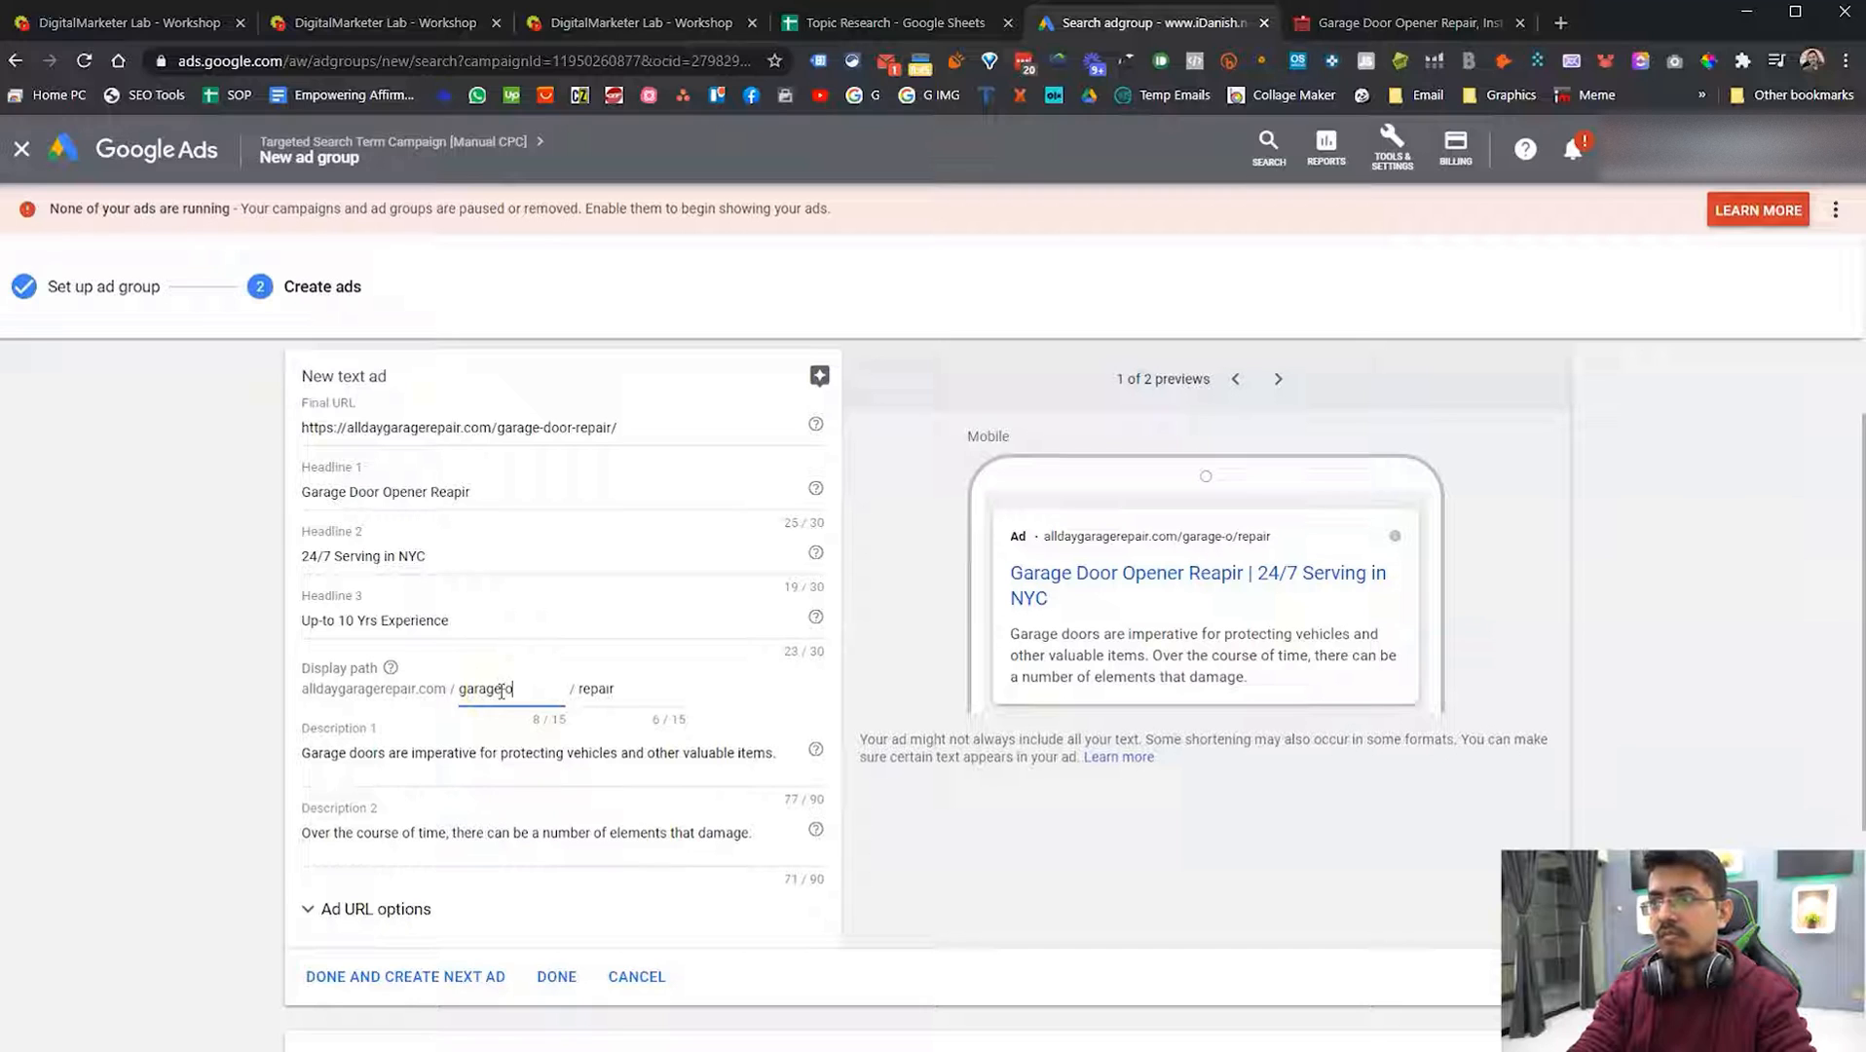
{"action": "type", "text": "pener"}
{"action": "left_click", "coordinate": [598, 703]}
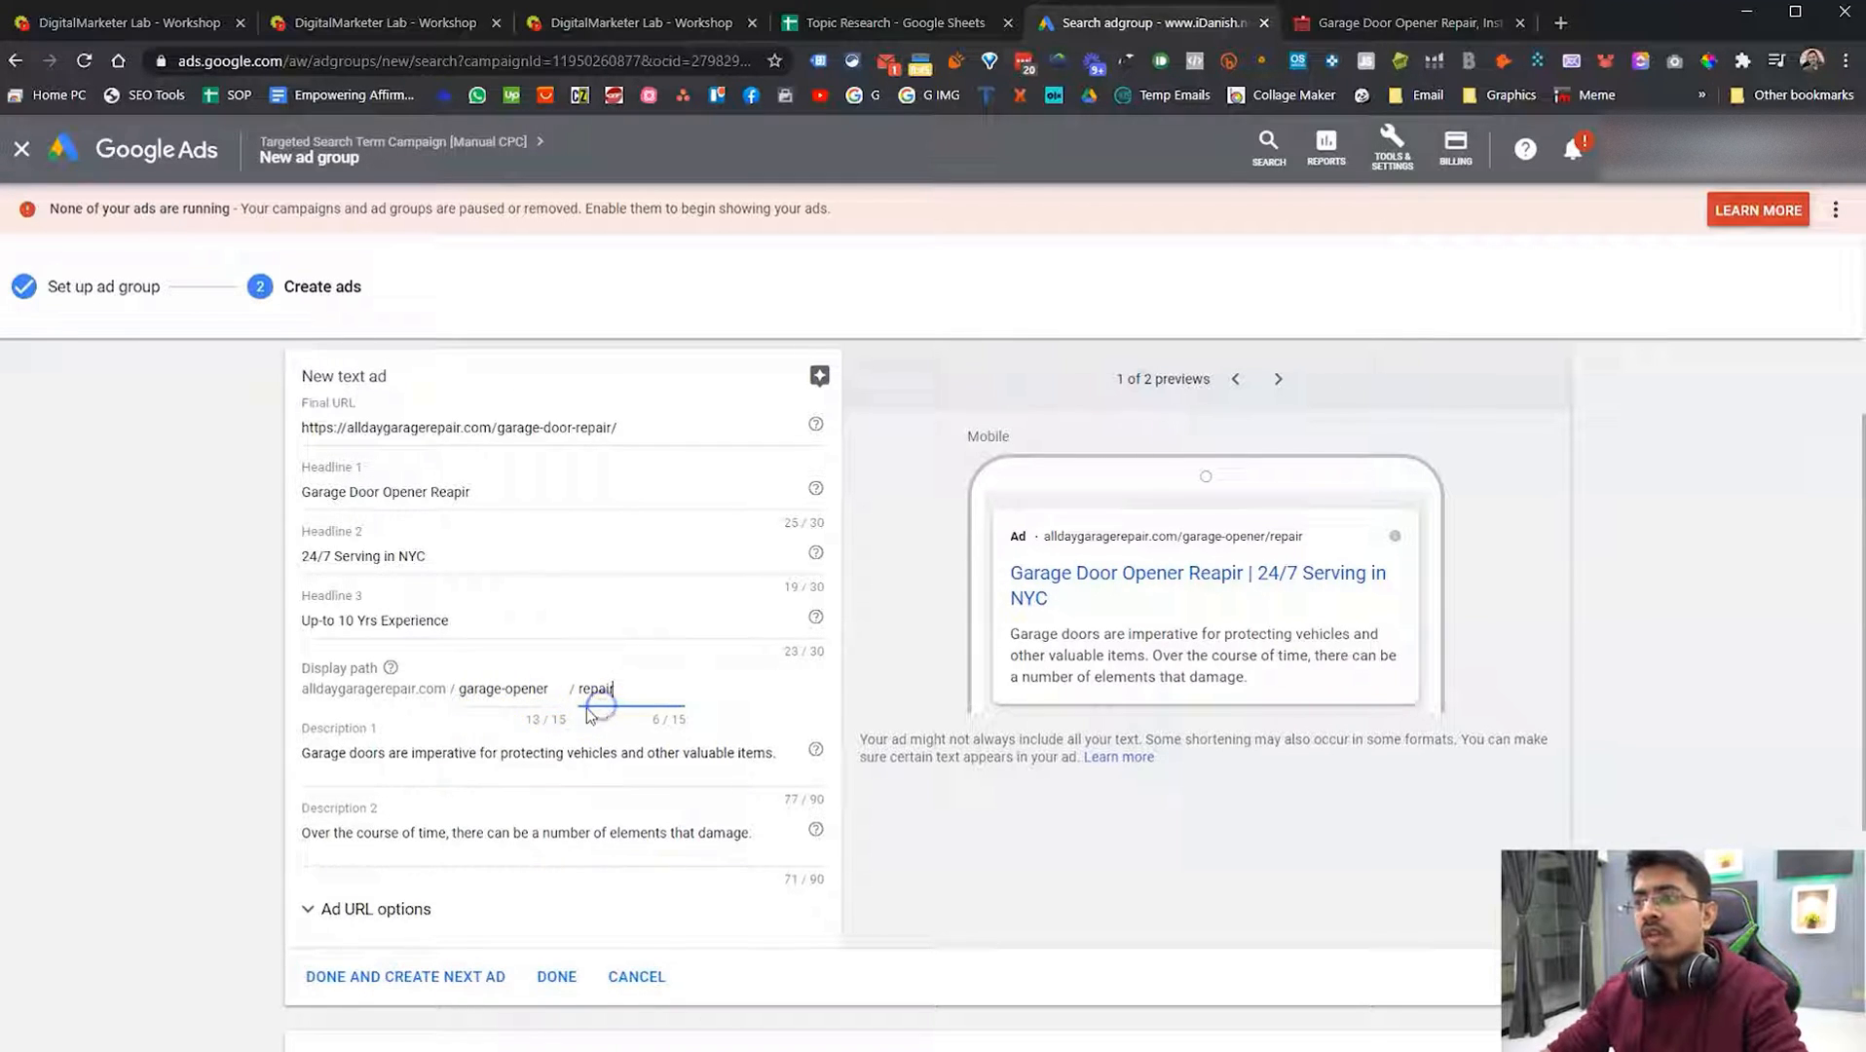
Step: Look over the completed text ad and its preview, and finish the ad without creating another one
{"action": "scroll", "coordinate": [545, 662], "scroll_direction": "up", "scroll_amount": 4}
{"action": "scroll", "coordinate": [637, 653], "scroll_direction": "down", "scroll_amount": 2}
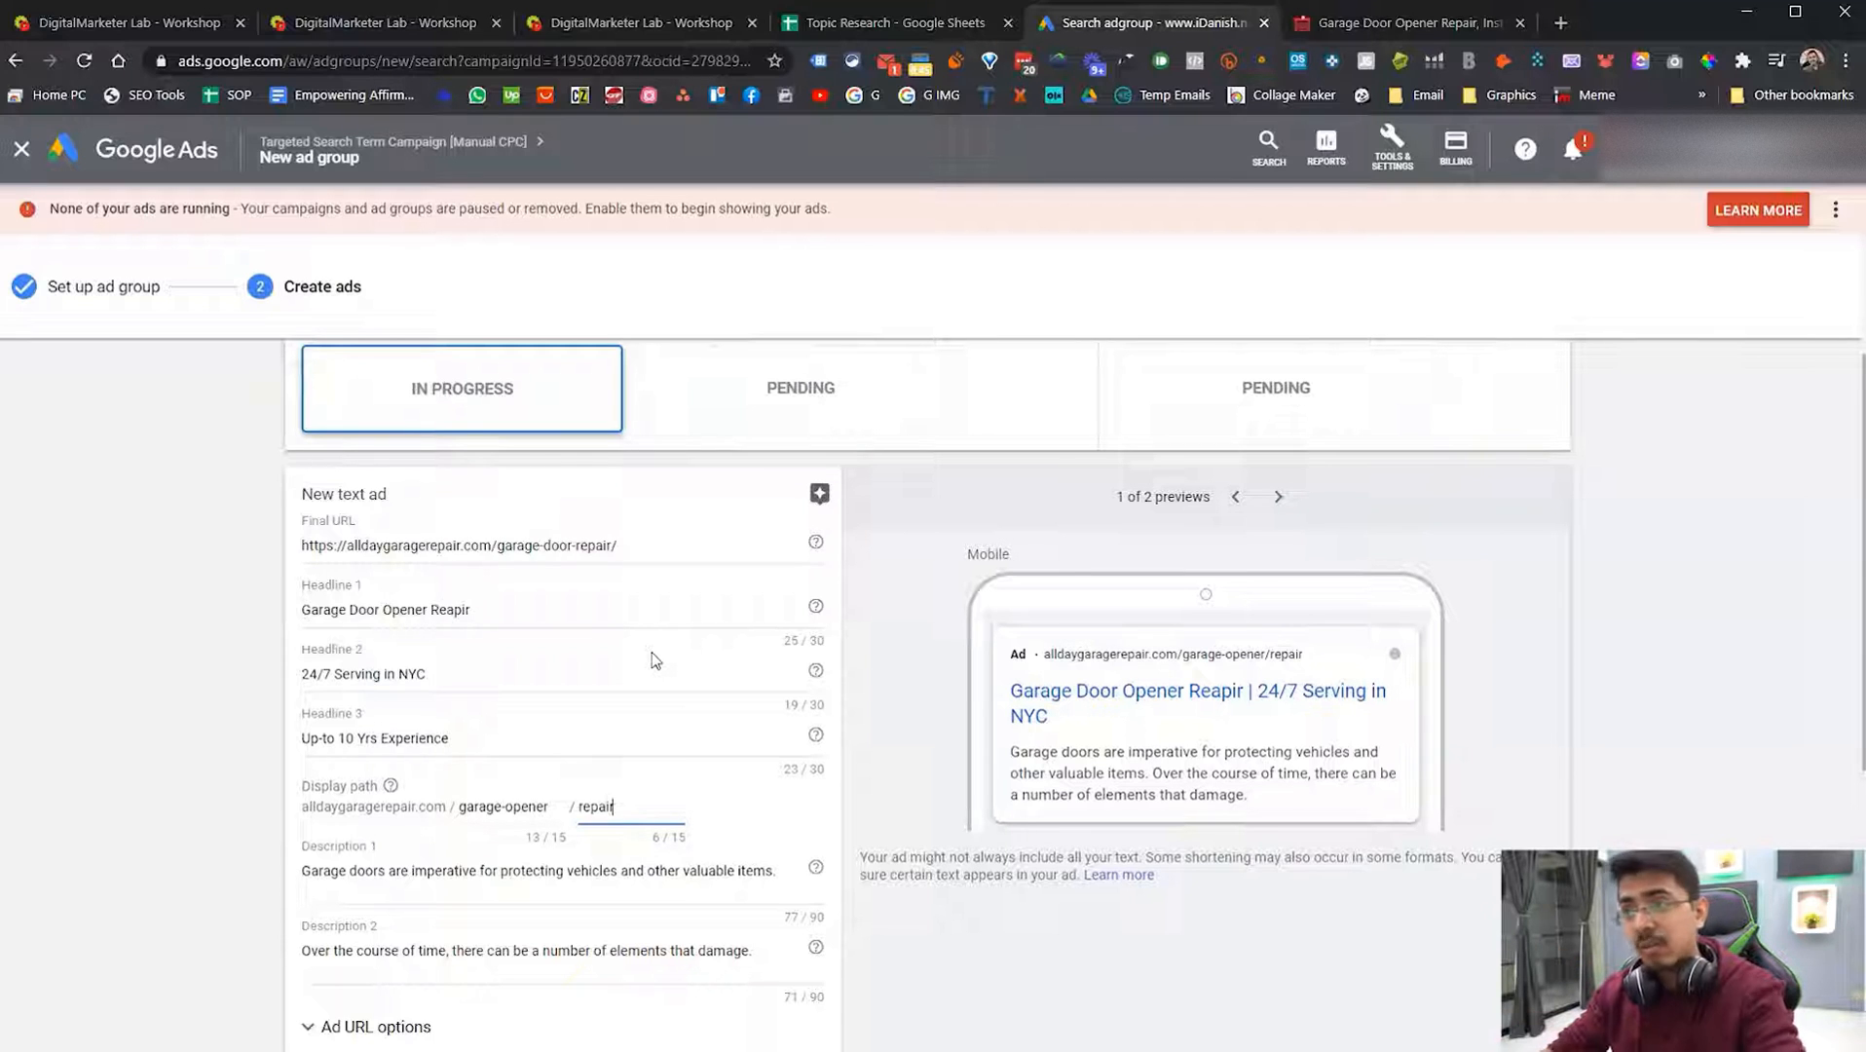
{"action": "scroll", "coordinate": [575, 682], "scroll_direction": "up", "scroll_amount": 2}
{"action": "scroll", "coordinate": [676, 659], "scroll_direction": "down", "scroll_amount": 5}
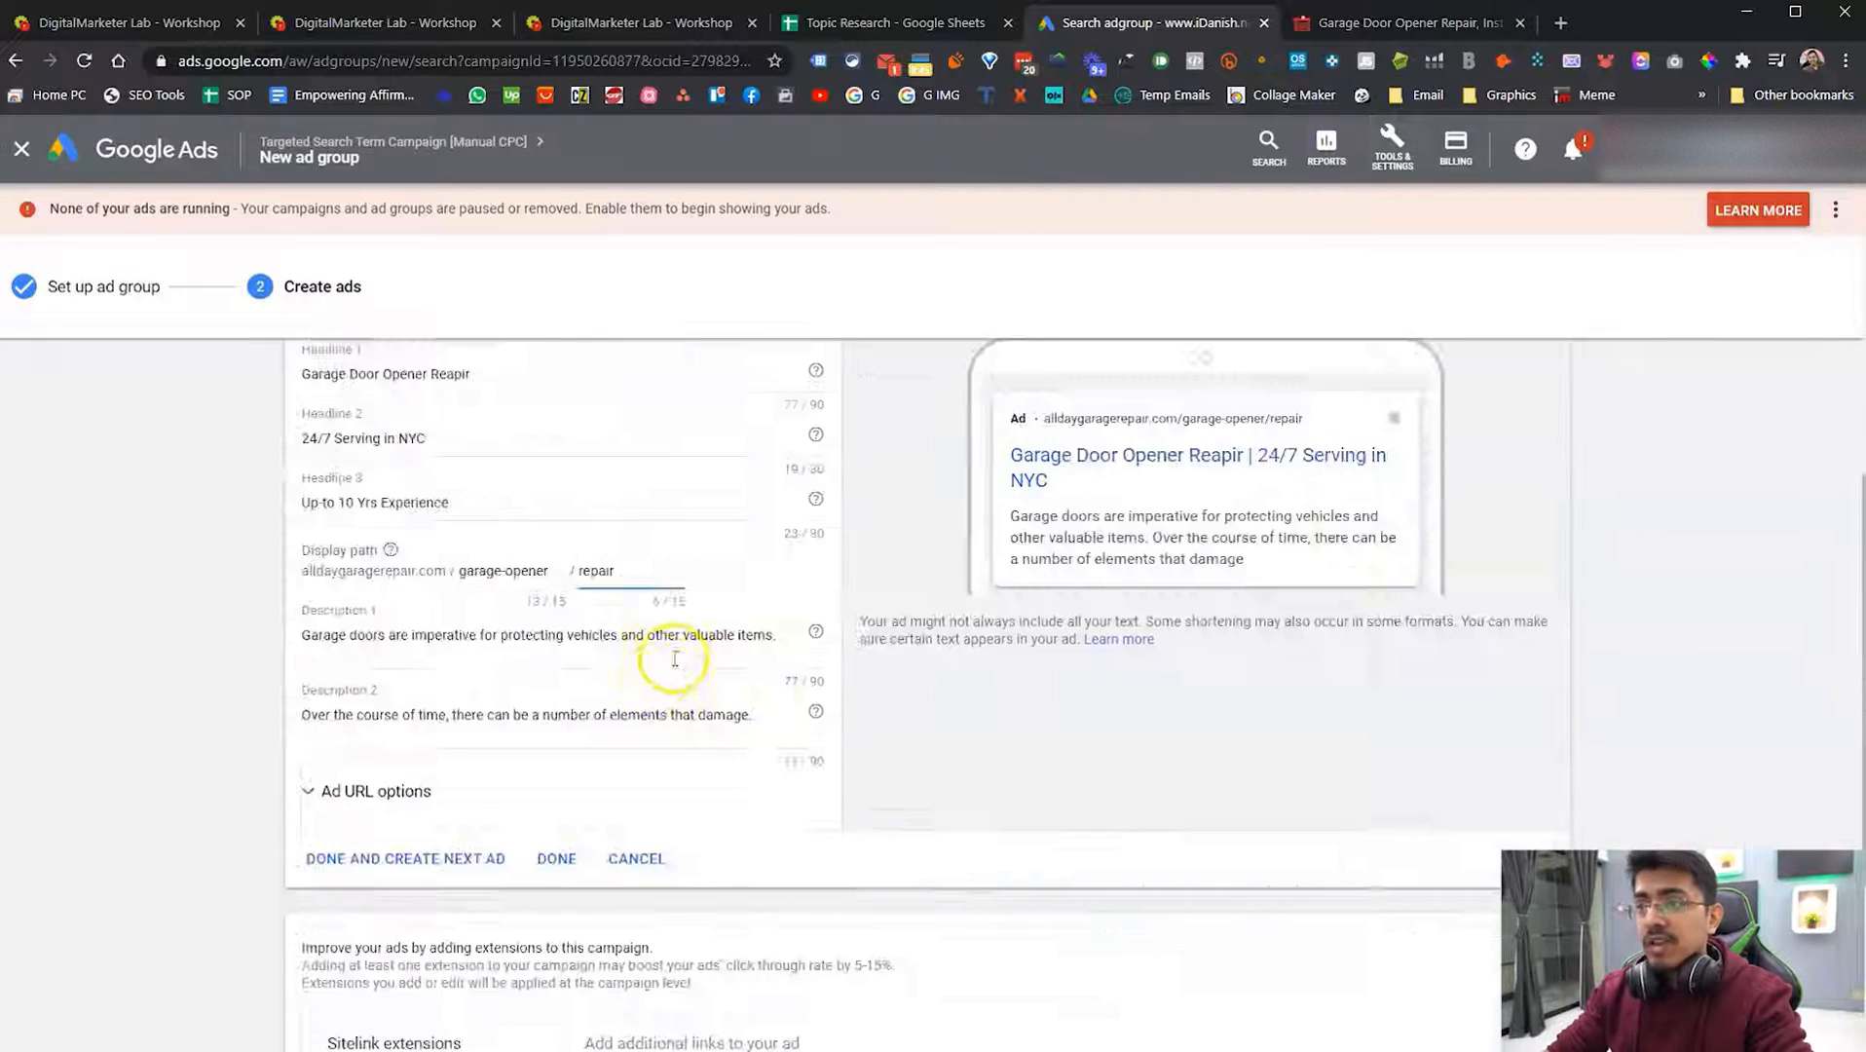
{"action": "scroll", "coordinate": [491, 623], "scroll_direction": "up", "scroll_amount": 3}
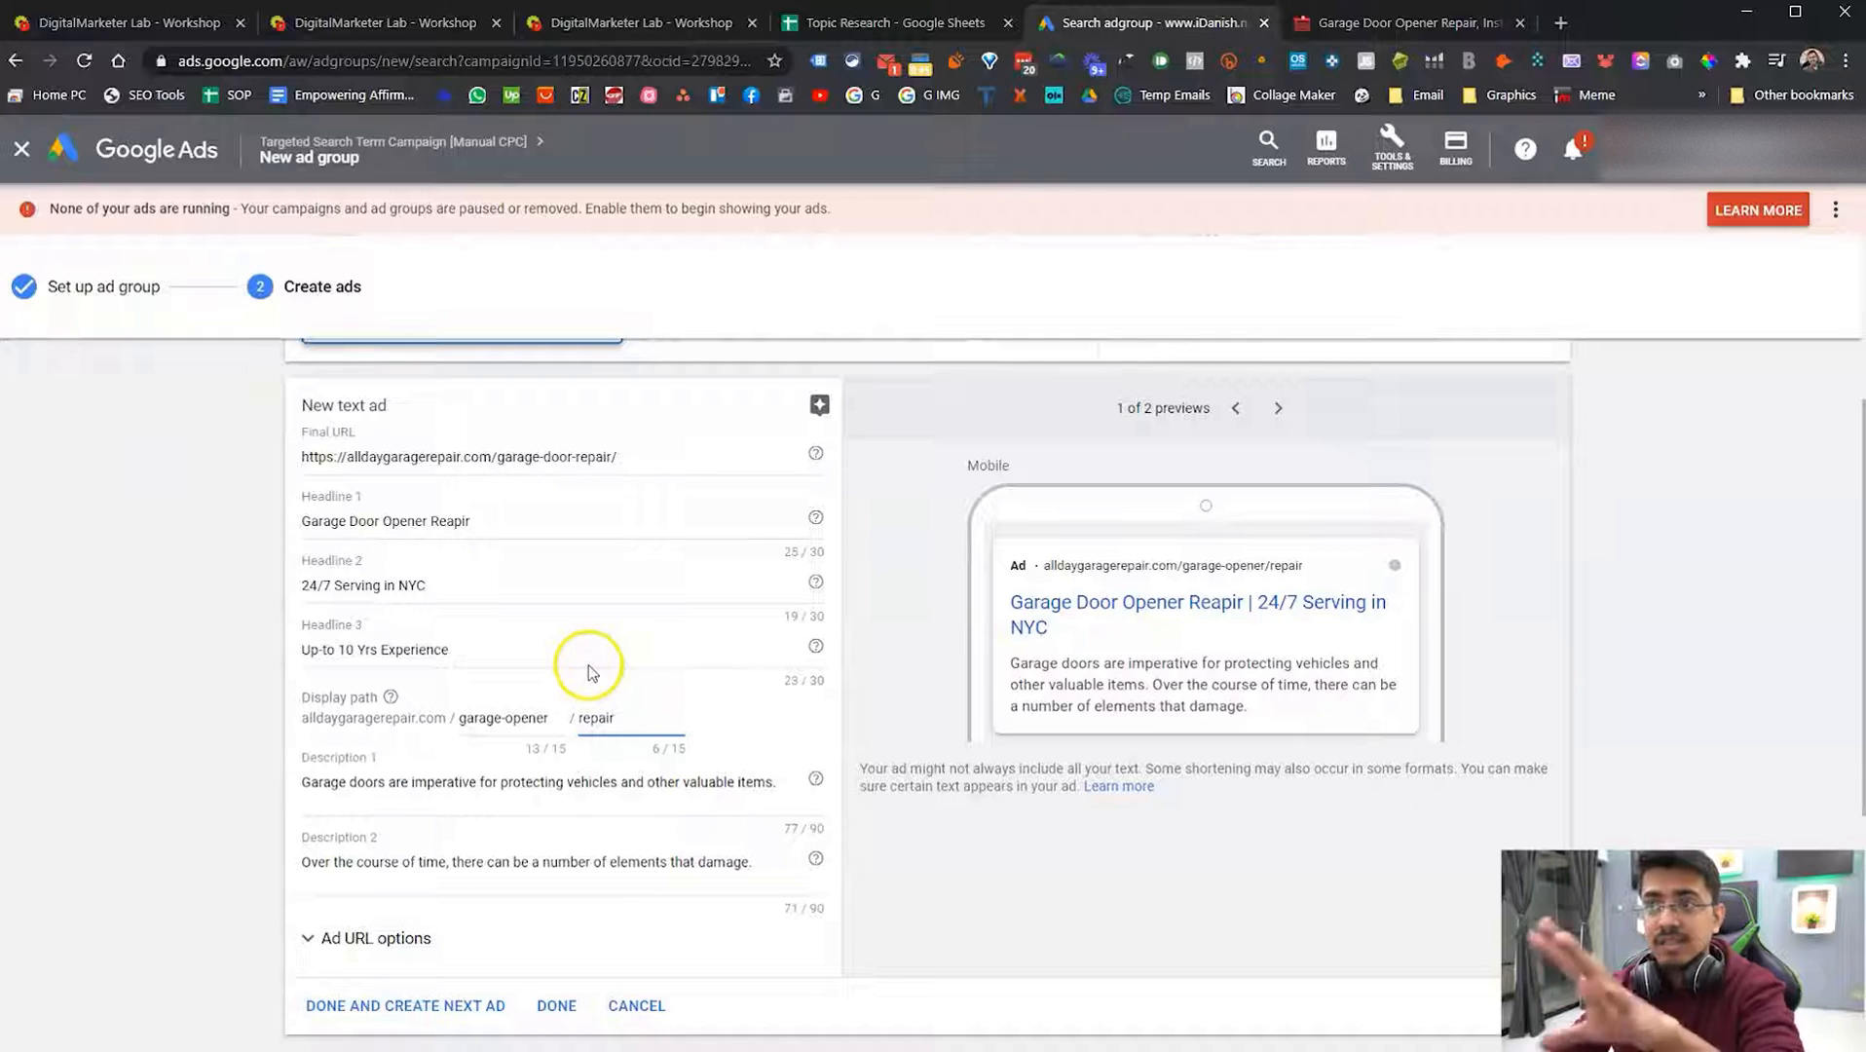
{"action": "scroll", "coordinate": [589, 672], "scroll_direction": "down", "scroll_amount": 5}
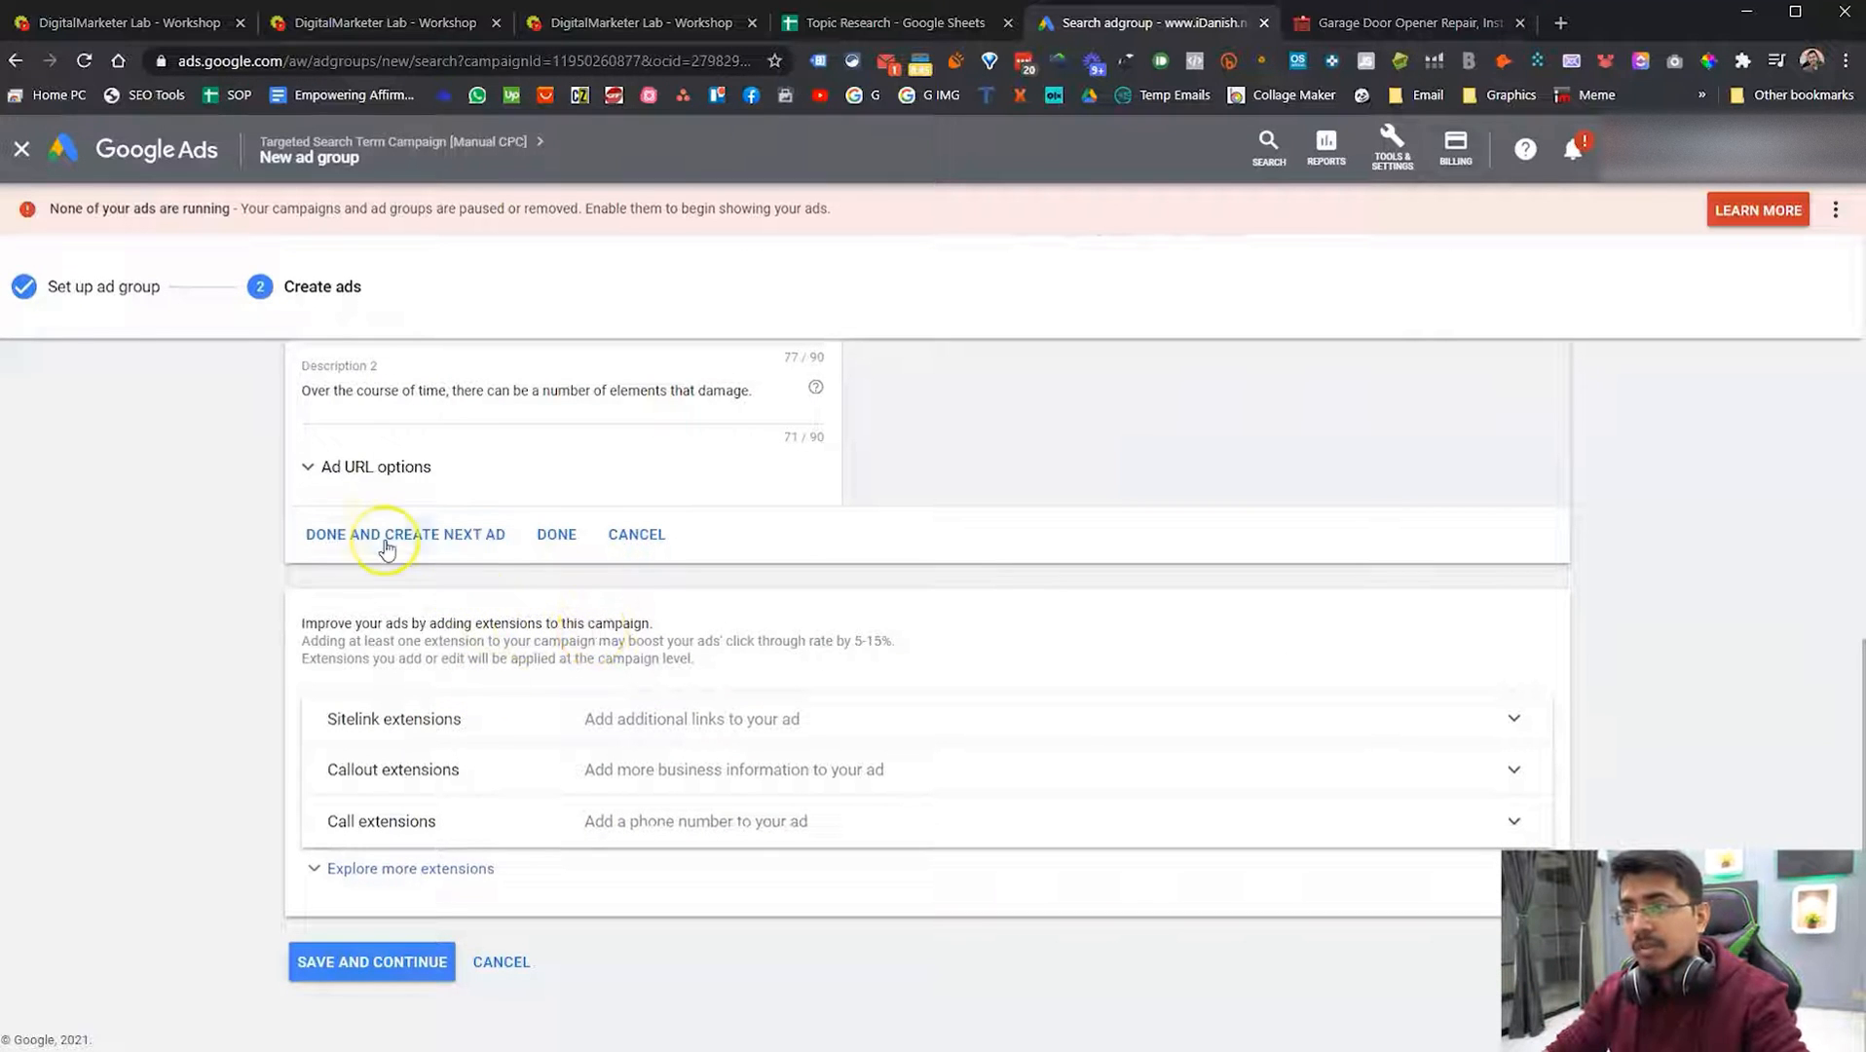
{"action": "left_click", "coordinate": [556, 533]}
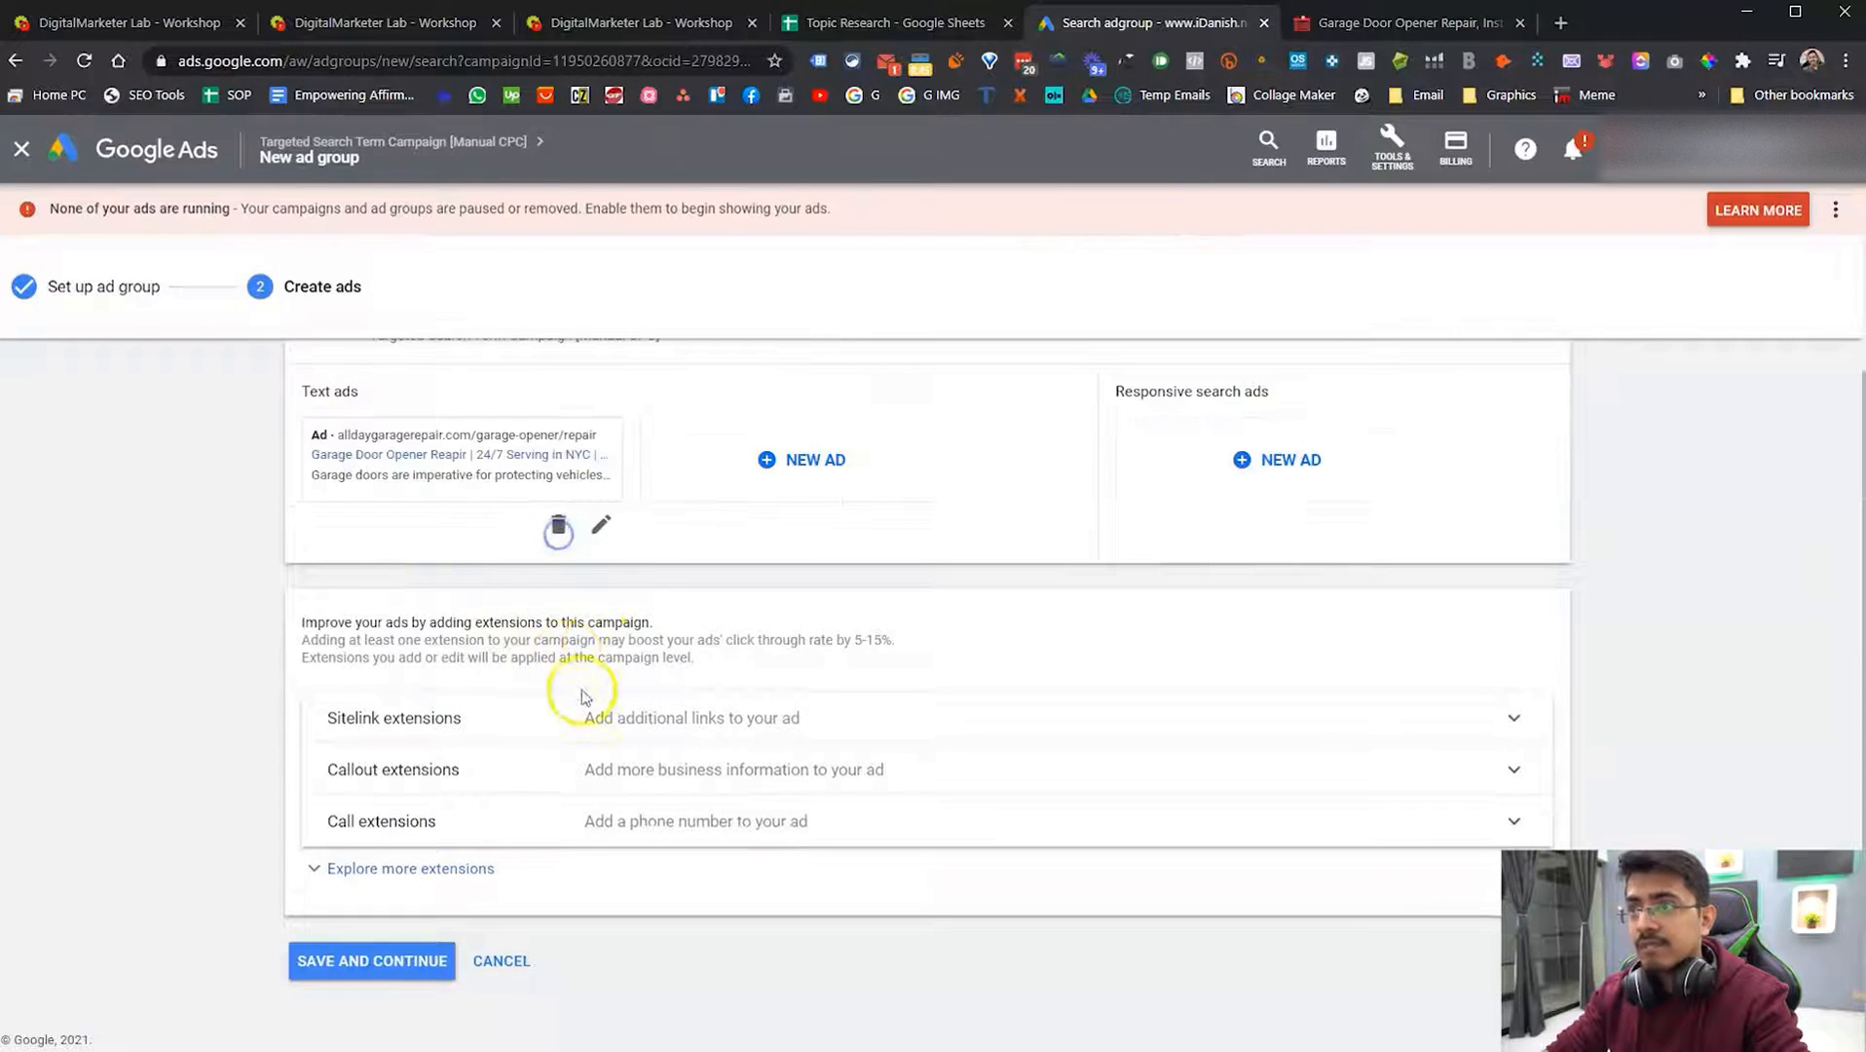
Step: Save the Garage Door Opener ad group without adding extensions, and open it to check its search keywords and ads
{"action": "scroll", "coordinate": [616, 649], "scroll_direction": "up", "scroll_amount": 1}
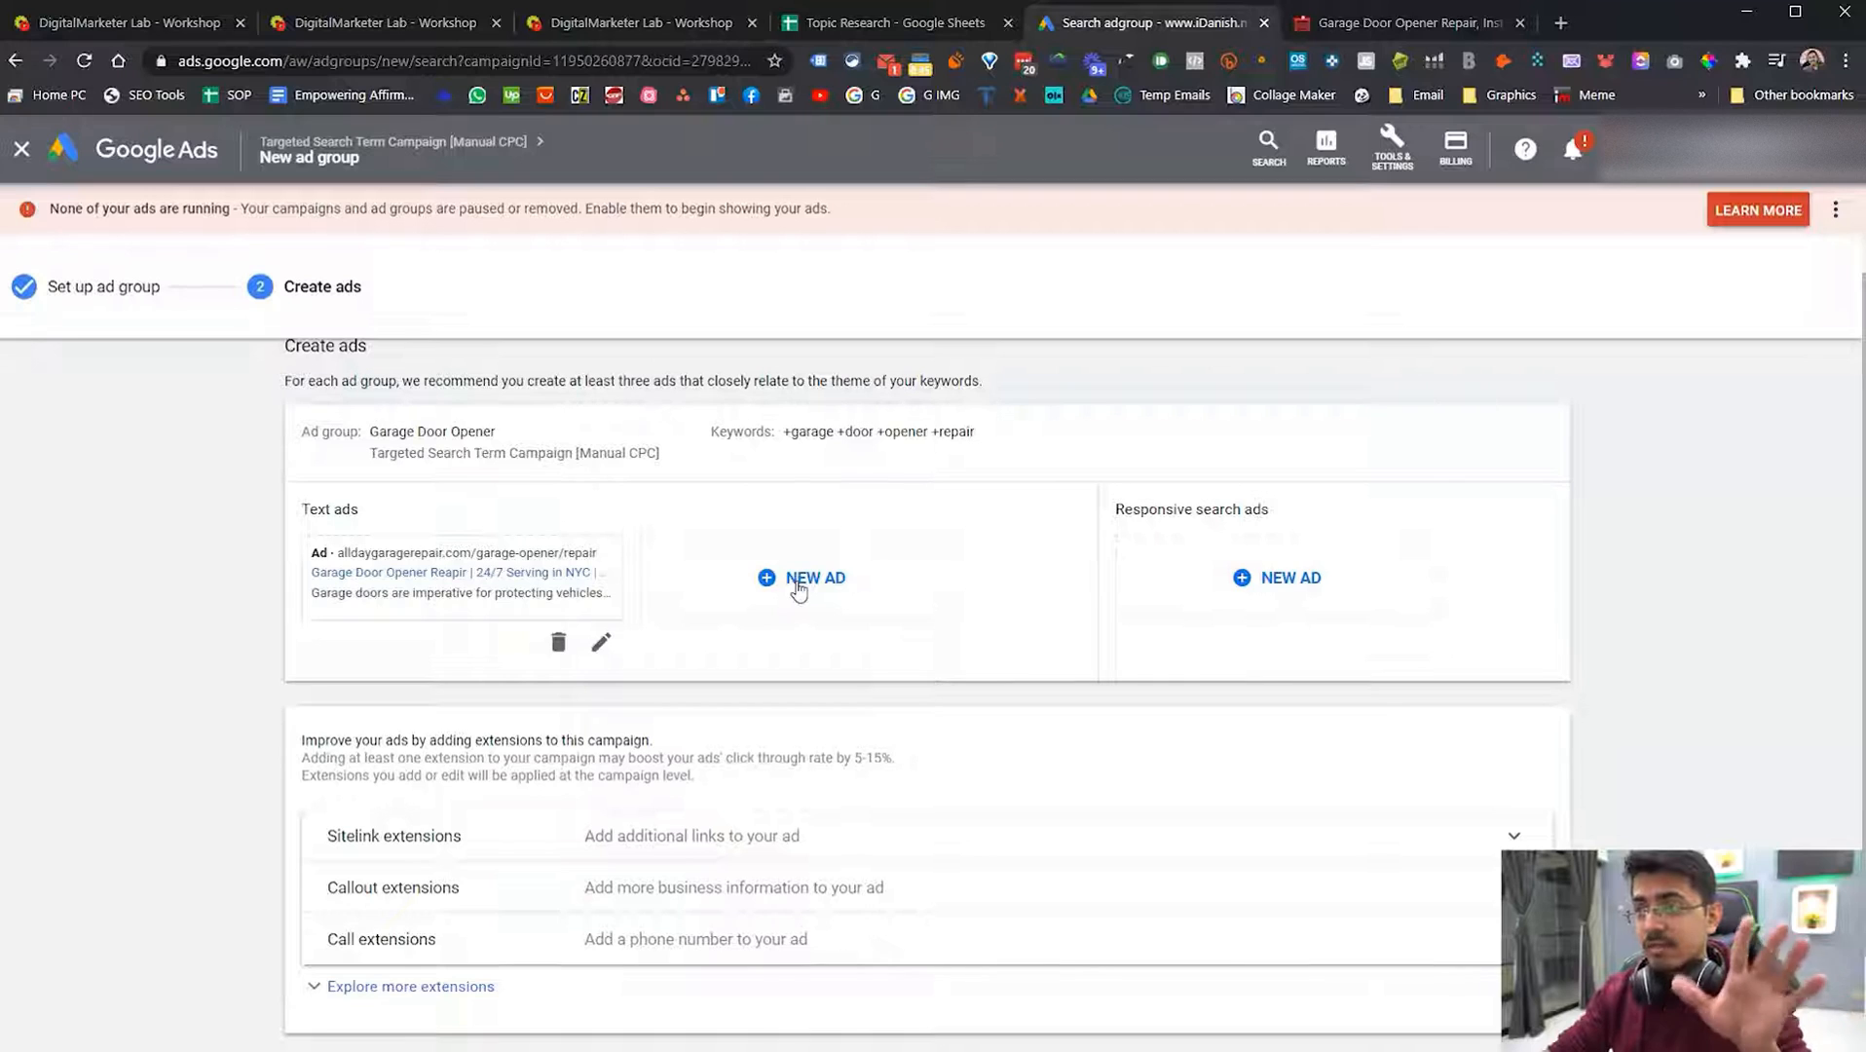
{"action": "scroll", "coordinate": [799, 589], "scroll_direction": "down", "scroll_amount": 2}
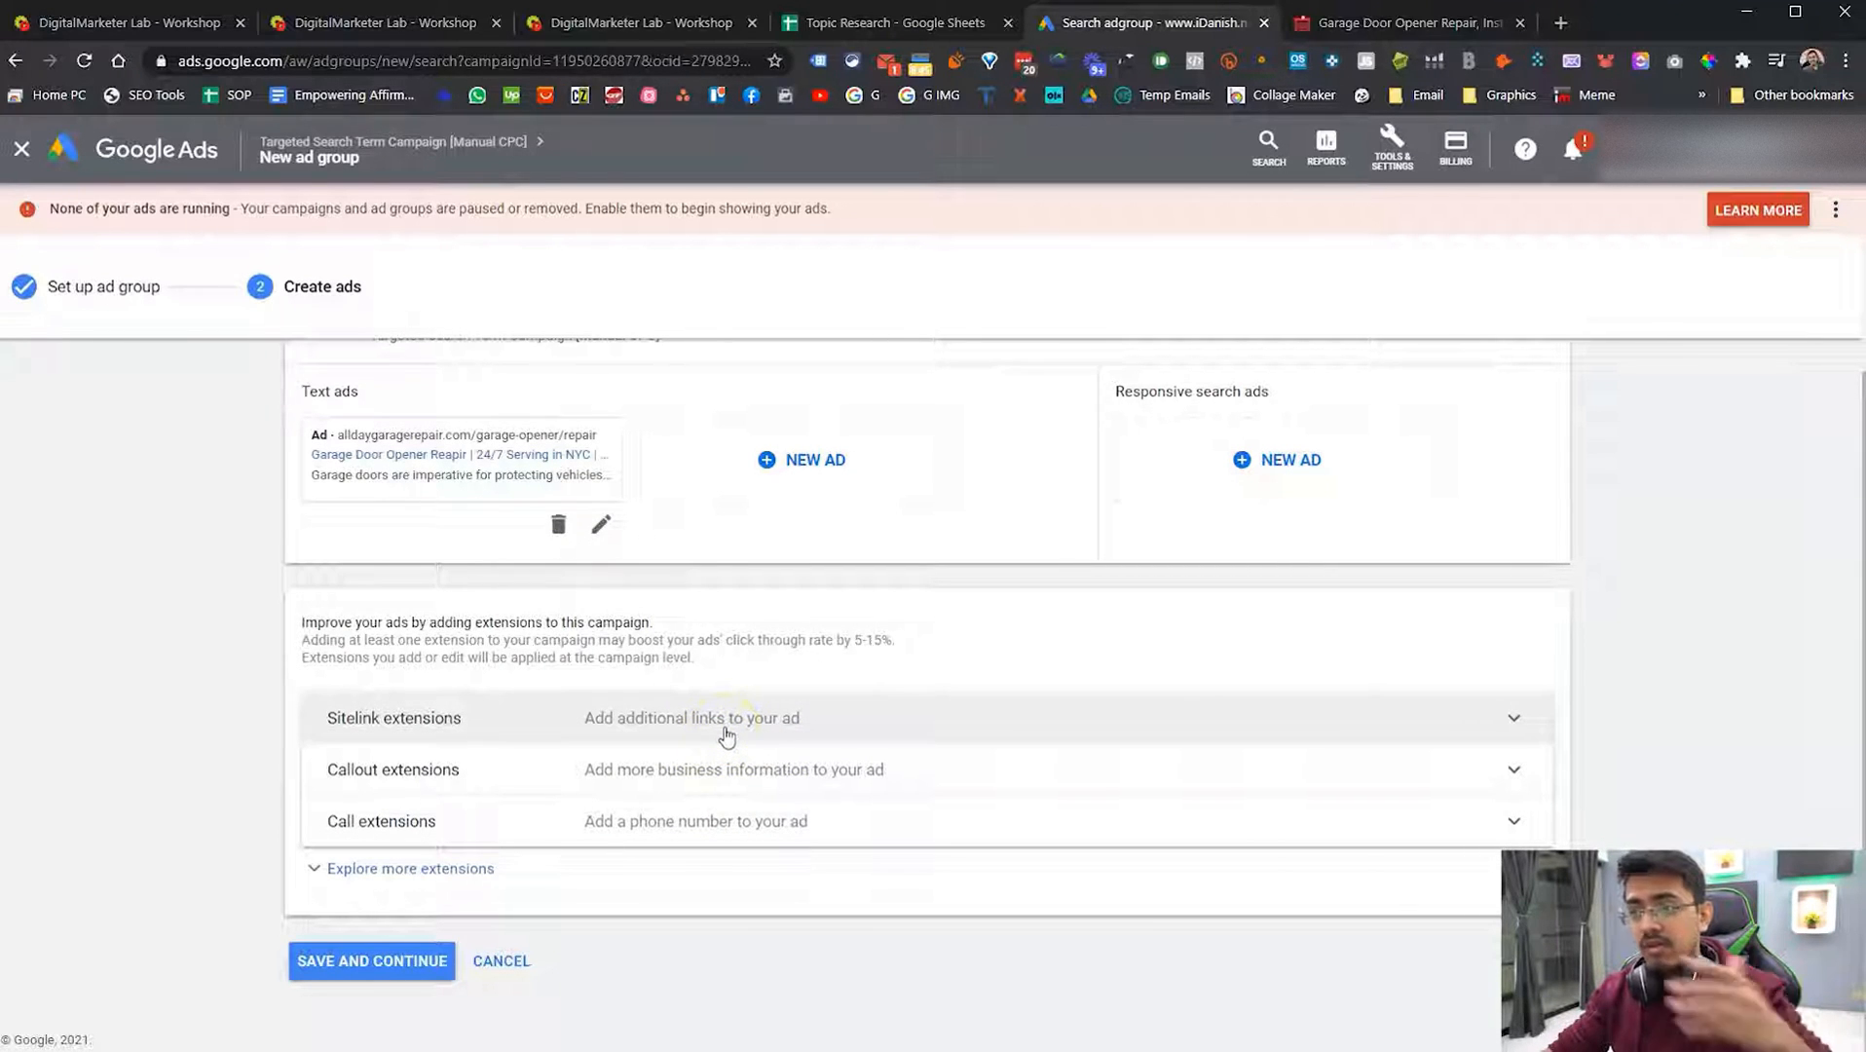
{"action": "left_click", "coordinate": [614, 743]}
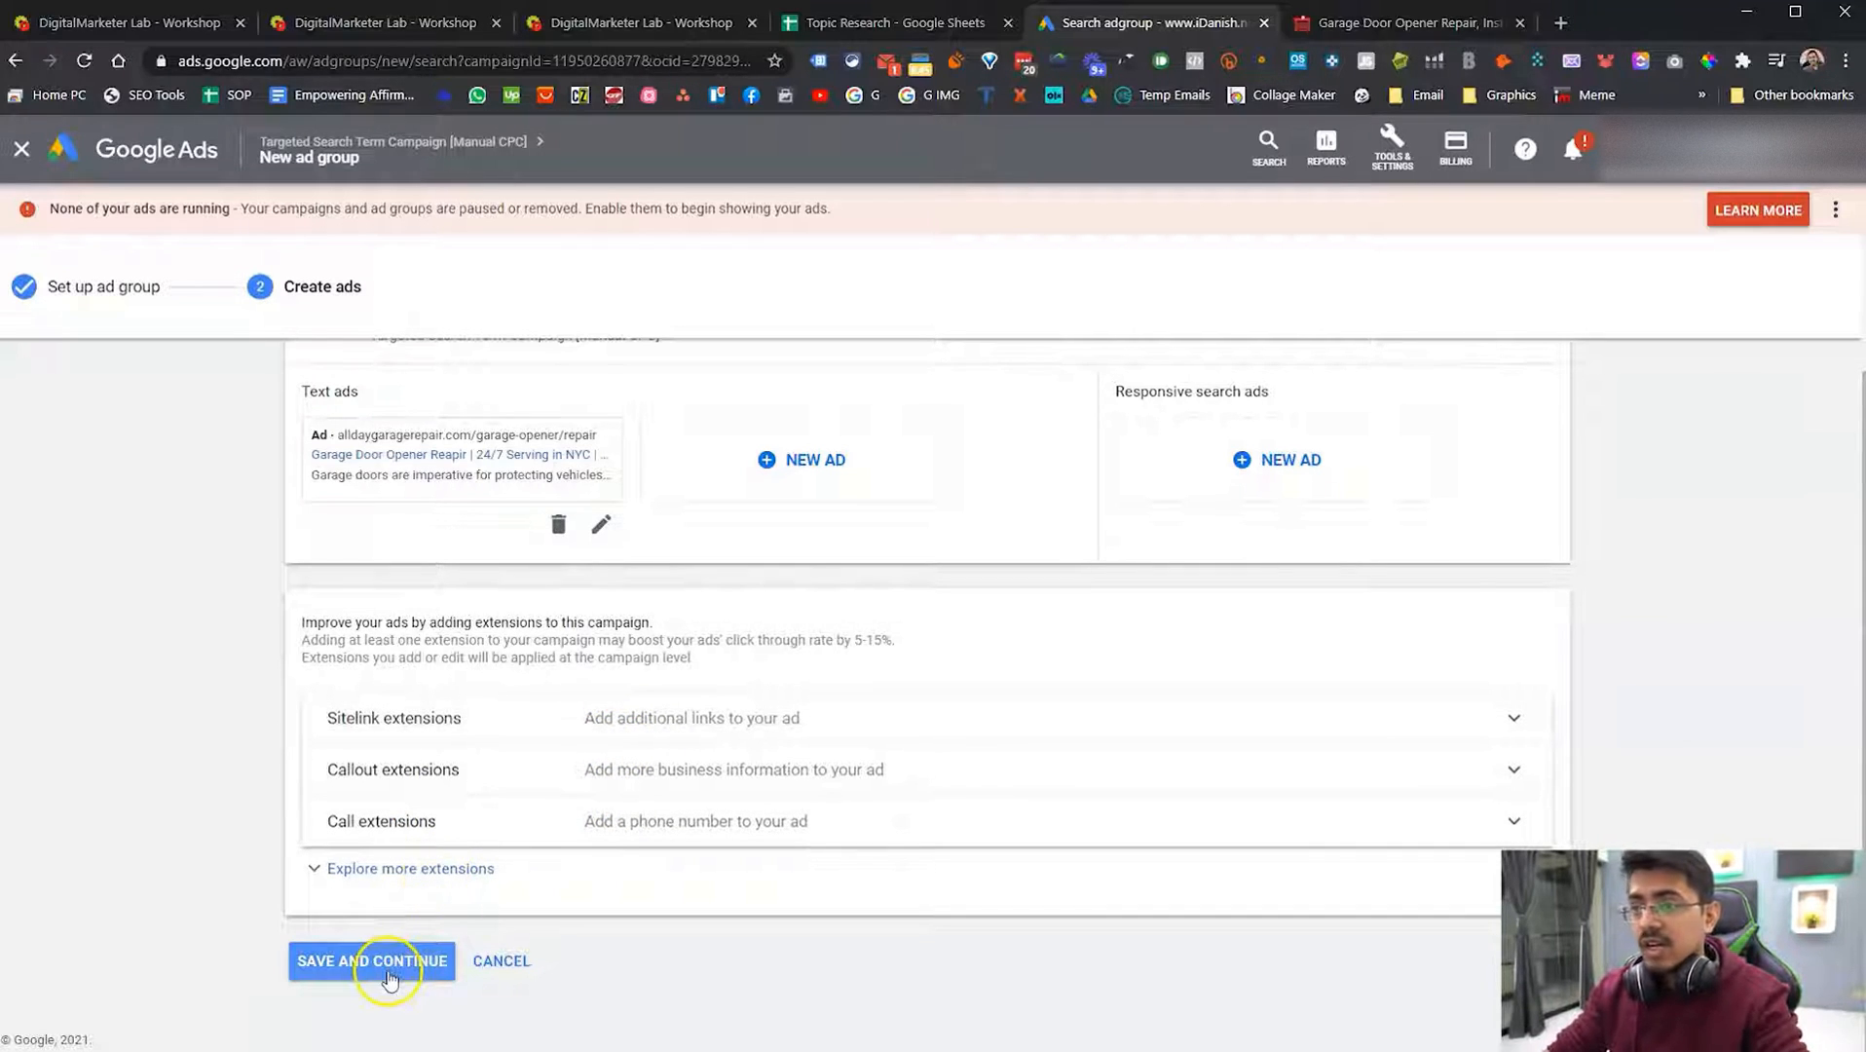
{"action": "left_click", "coordinate": [372, 959]}
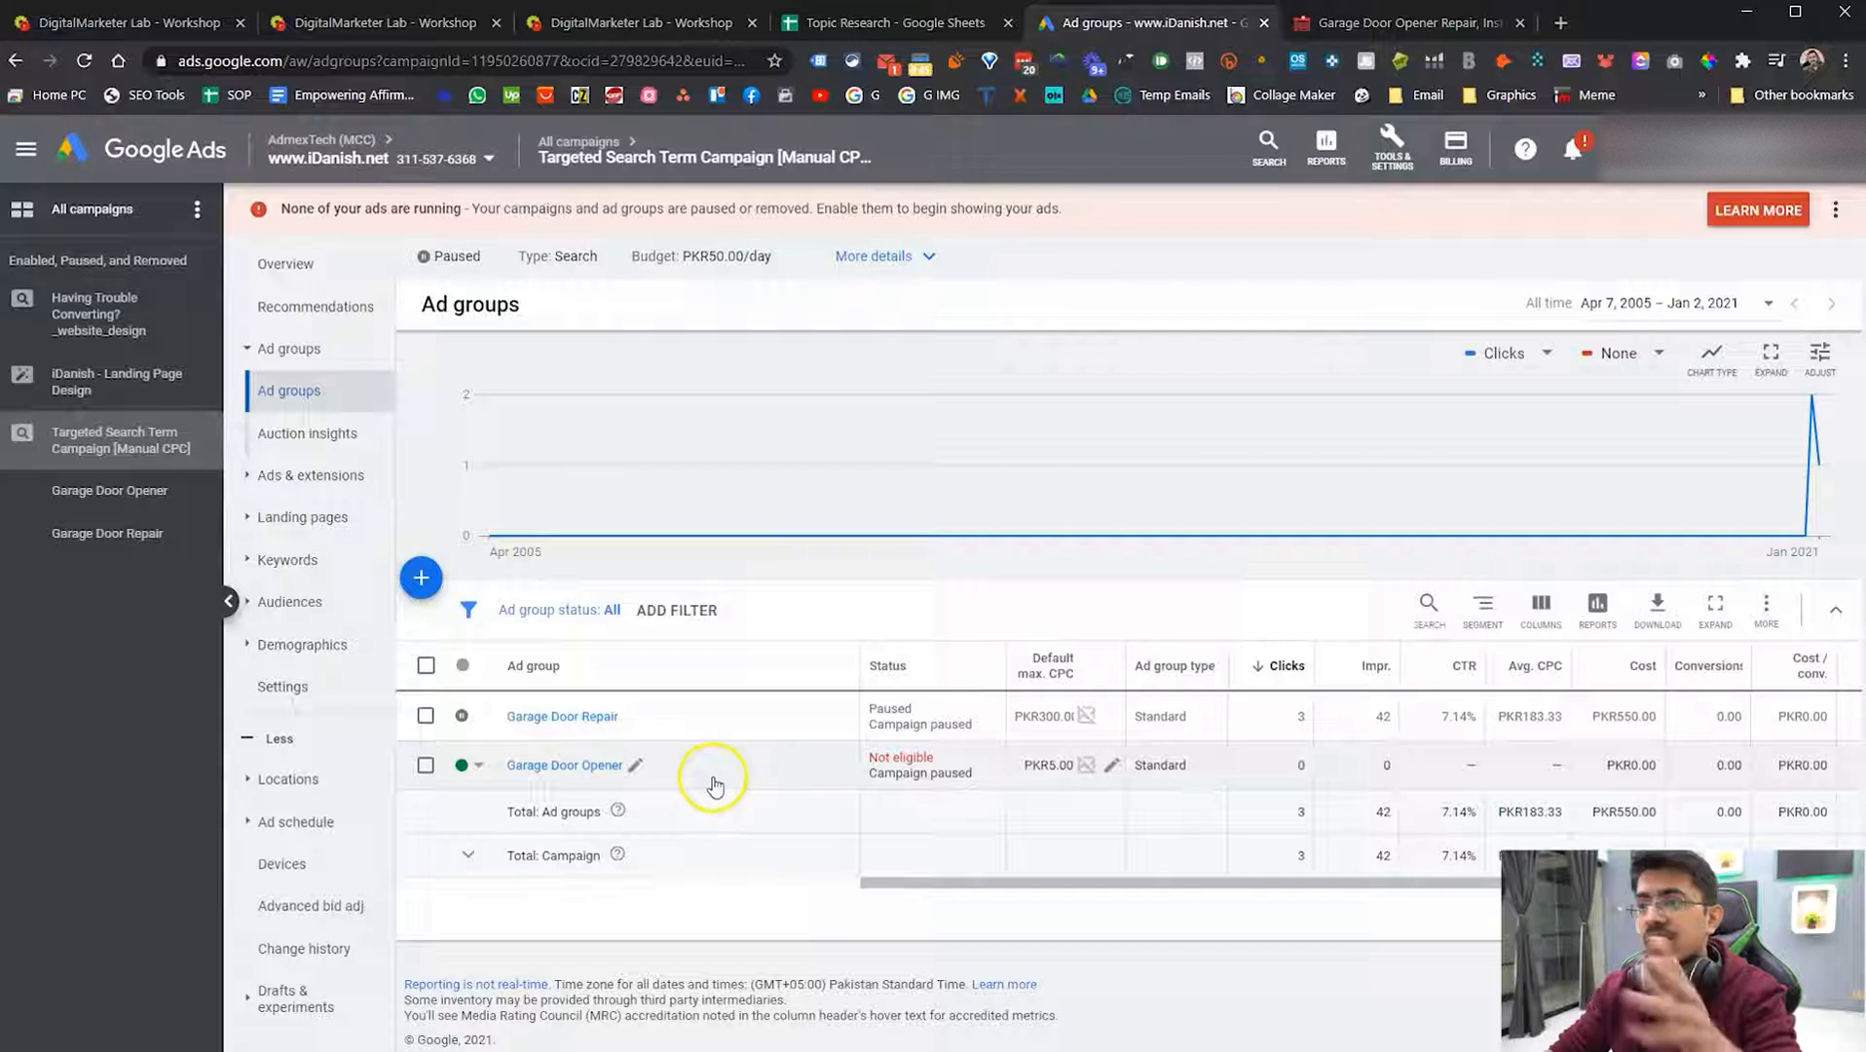
{"action": "left_click", "coordinate": [550, 769]}
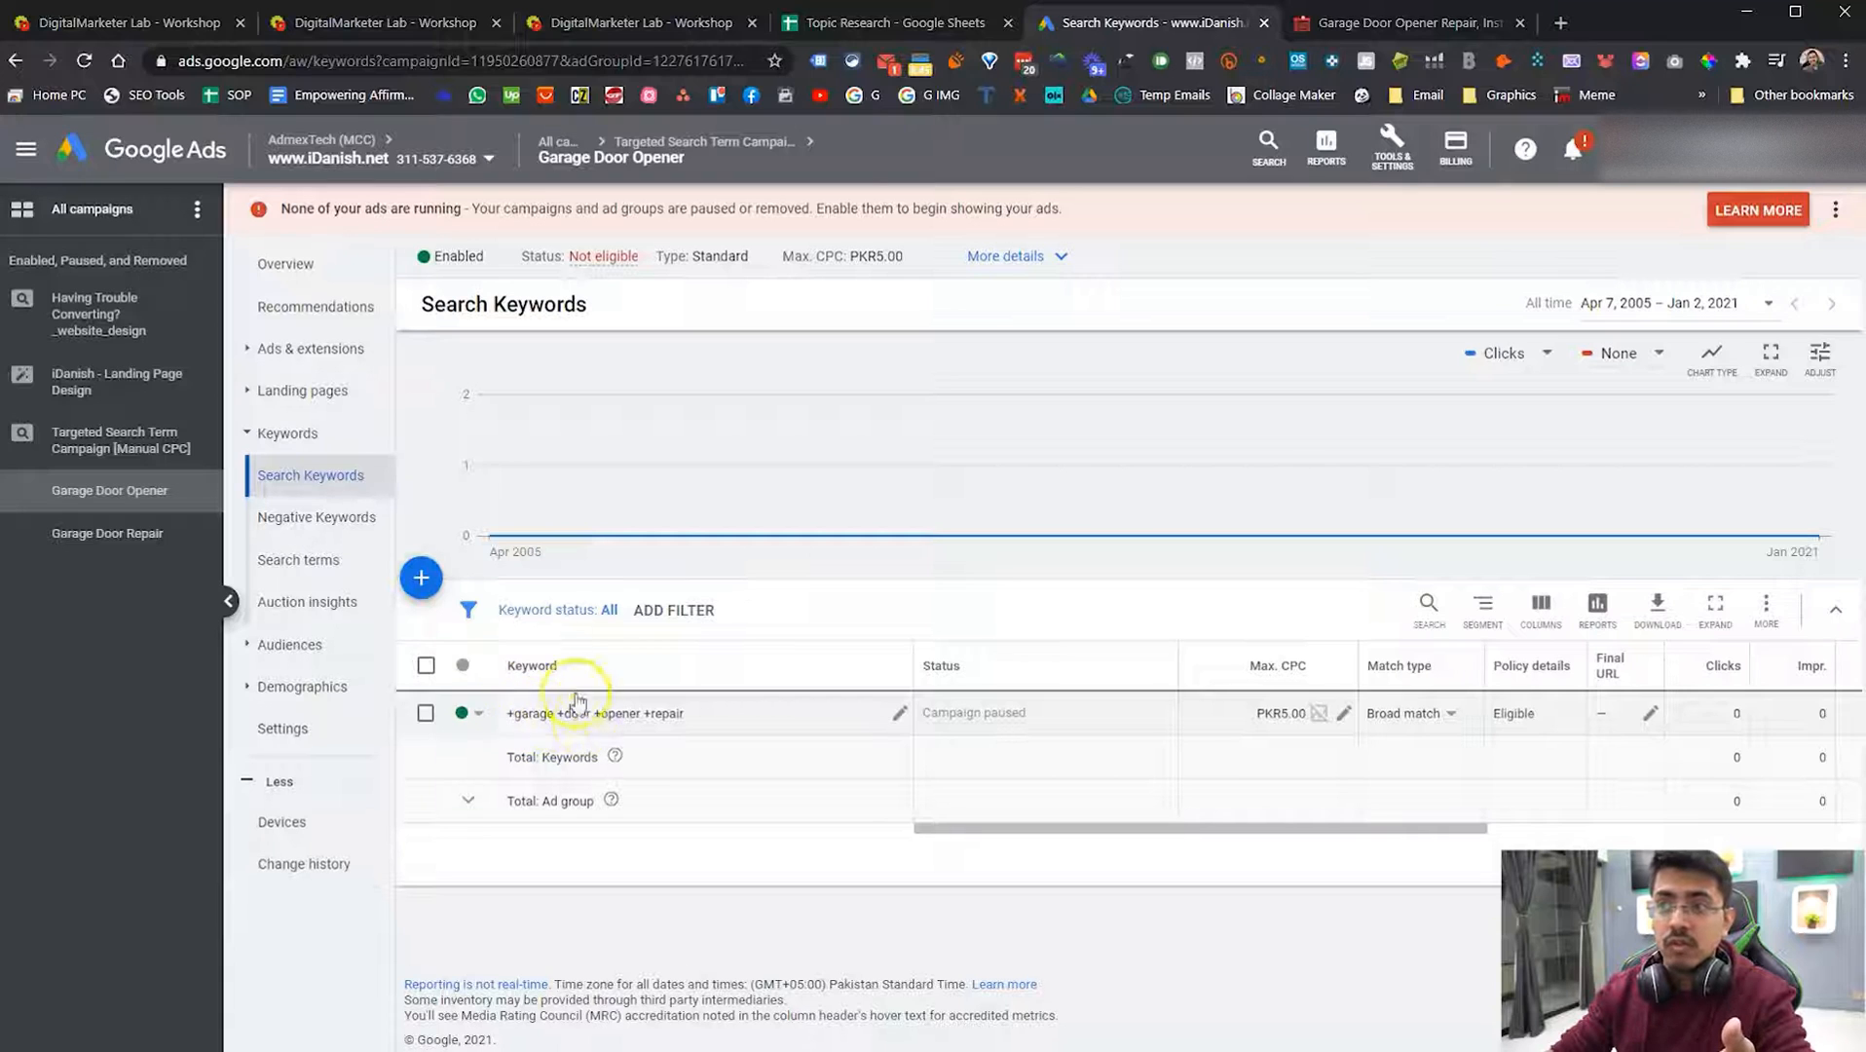
{"action": "left_click", "coordinate": [292, 351]}
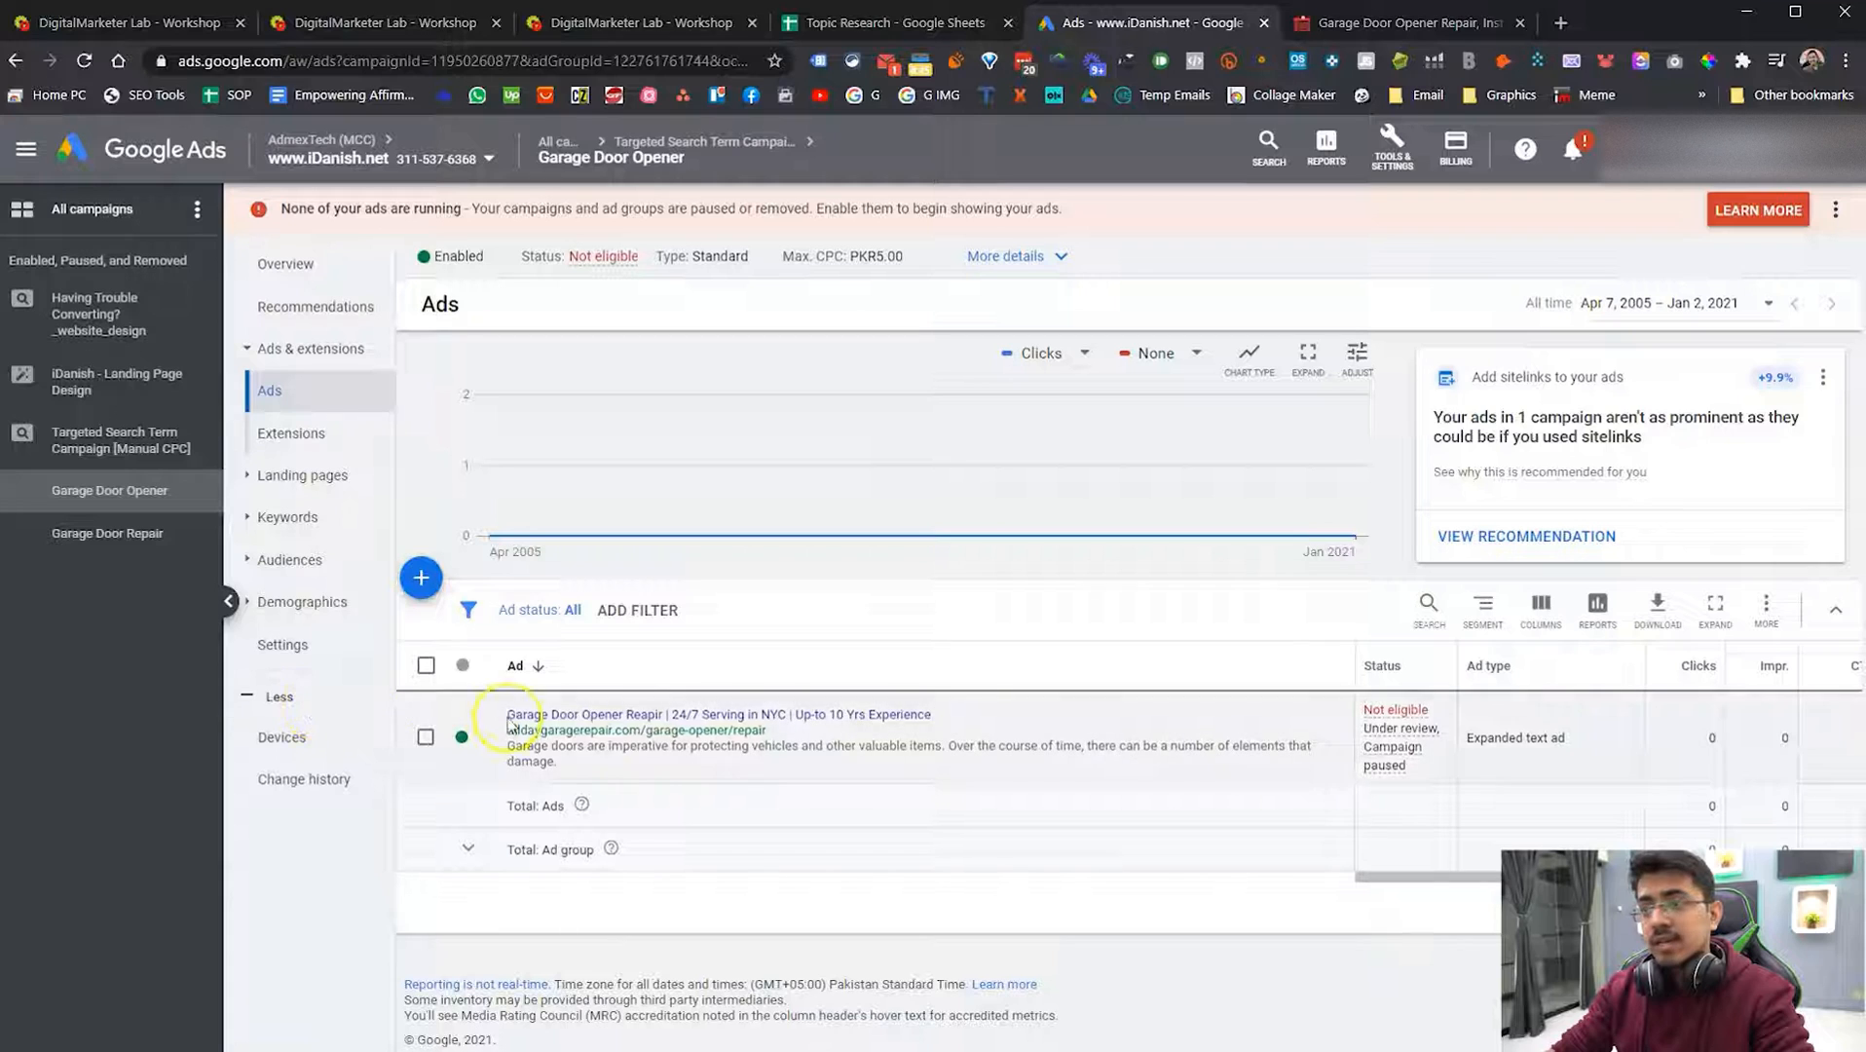
Step: Switch to the Topic Research sheet in Google Sheets and enter "Recorded" in the Document column for "Set Up Your Ad Group"
{"action": "left_click", "coordinate": [845, 22]}
{"action": "left_click", "coordinate": [189, 448]}
{"action": "key", "text": "Right"}
{"action": "type", "text": "Recorded"}
{"action": "key", "text": "Return"}
{"action": "key", "text": "Left"}
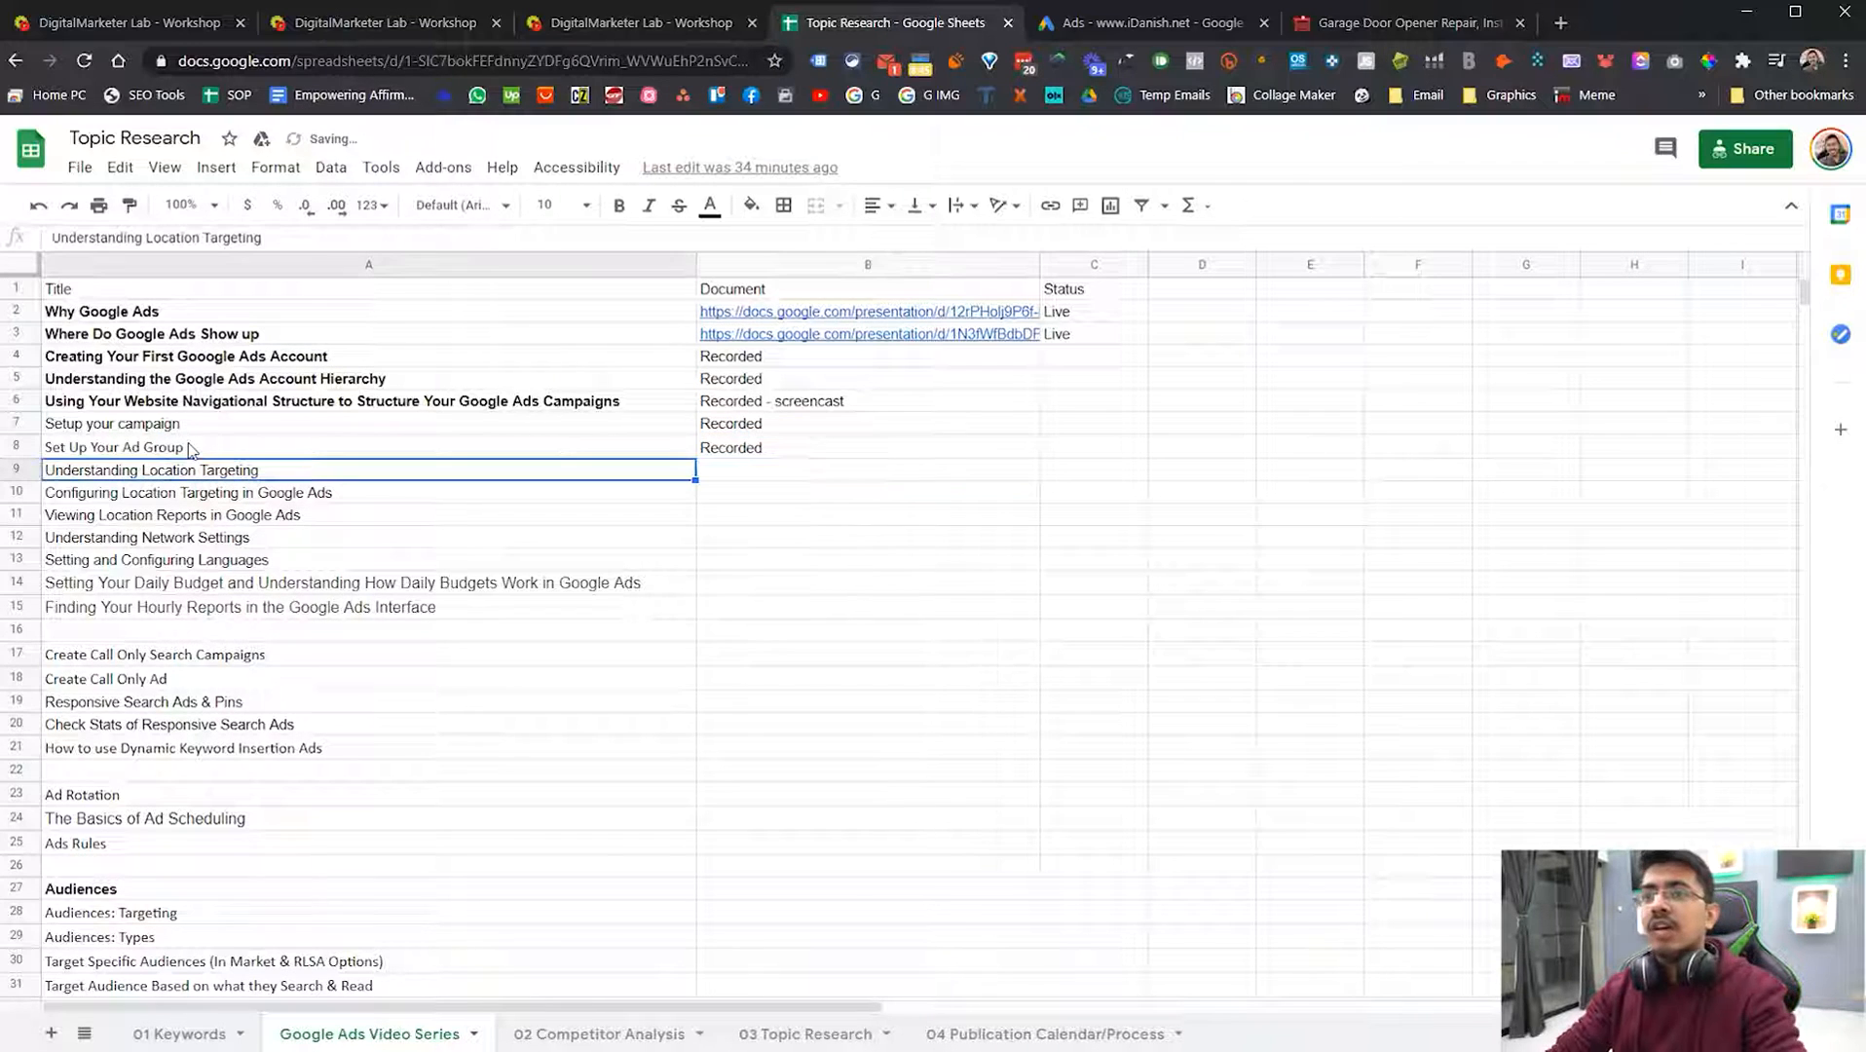